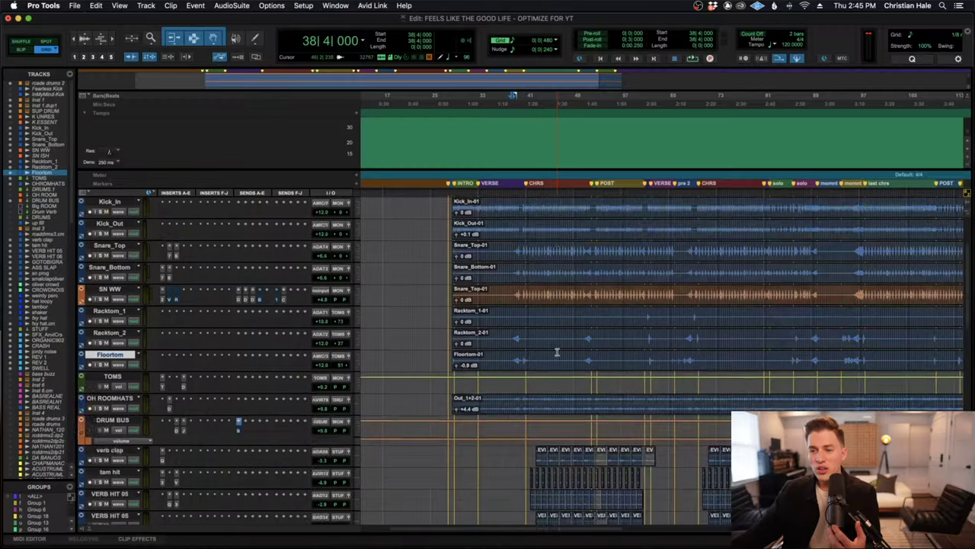
- Zoom and scroll the timeline to frame bar 38 through the chorus
scroll(558, 350, "up", 5)
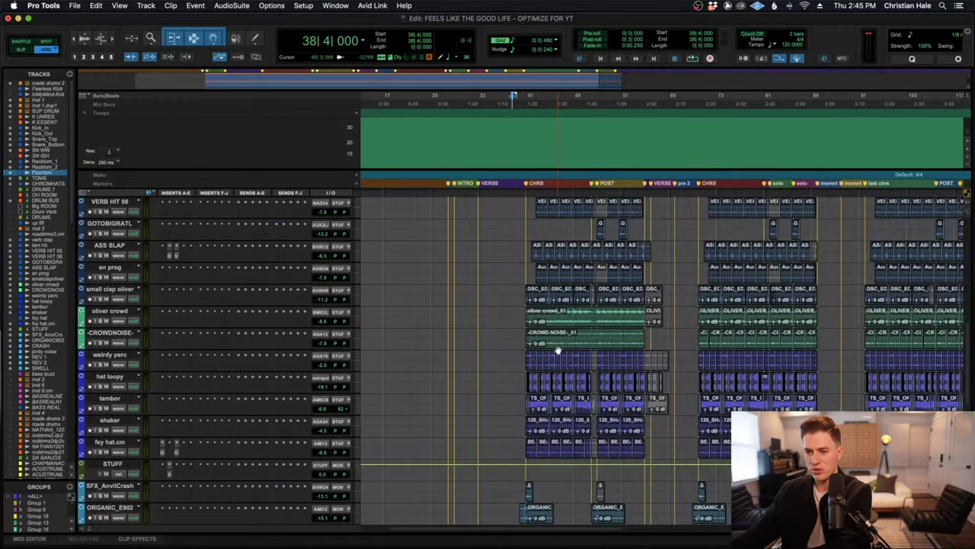
scroll(558, 350, "up", 10)
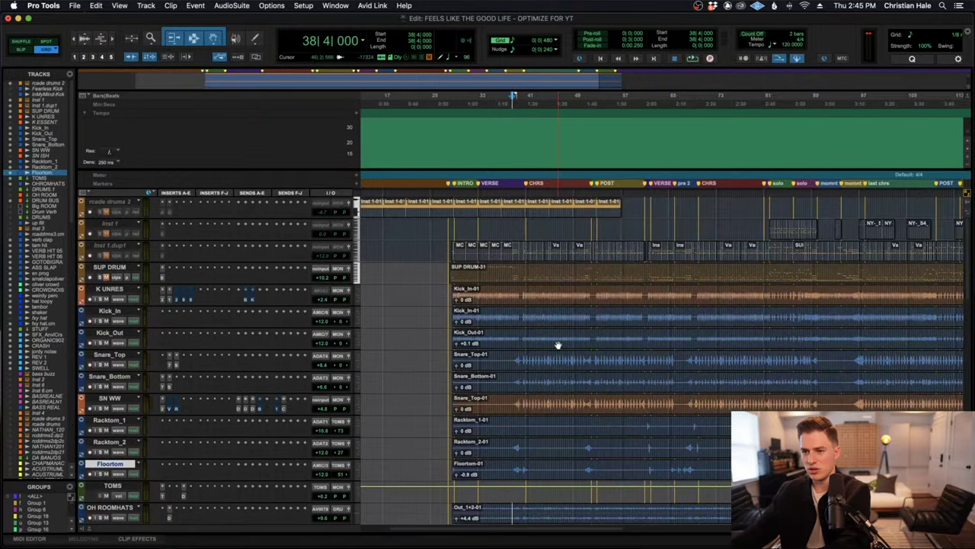
scroll(558, 285, "down", 20)
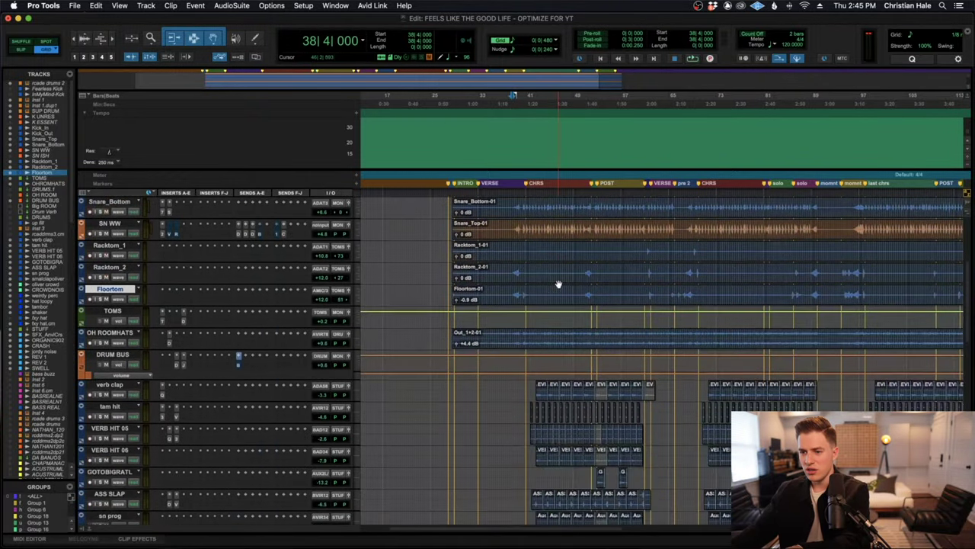
scroll(558, 285, "down", 5)
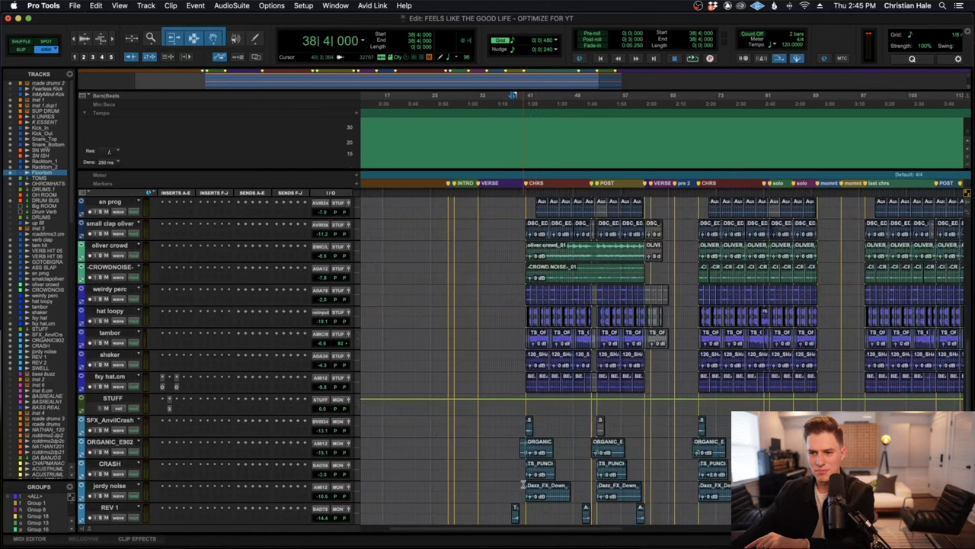
scroll(522, 484, "up", 20)
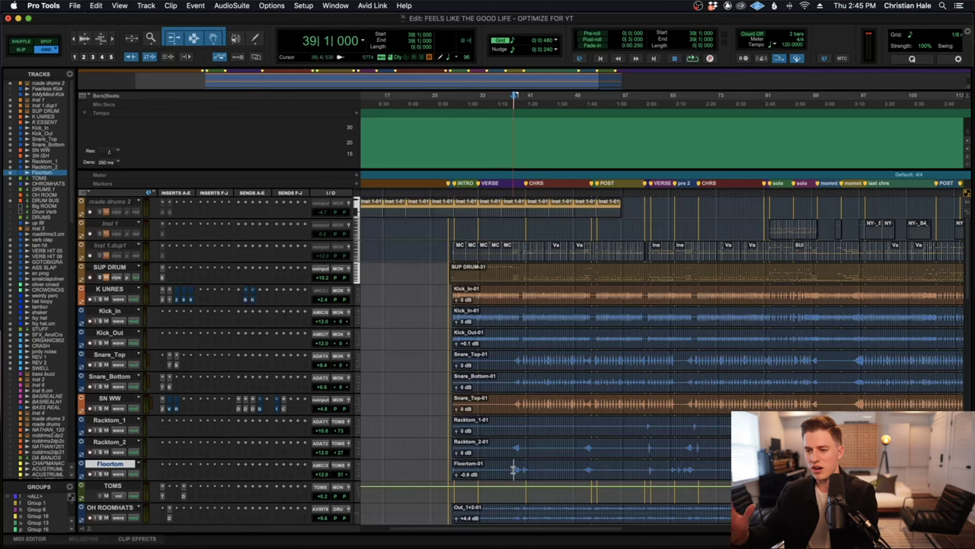
key("super+bracketright")
scroll(512, 469, "right", 5)
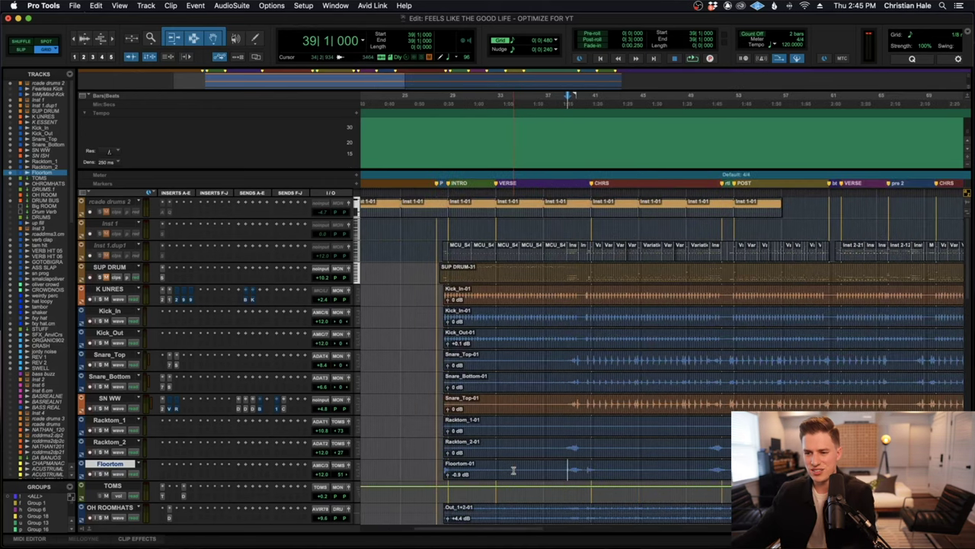
scroll(515, 469, "down", 1)
key("super+bracketleft")
scroll(563, 470, "right", 3)
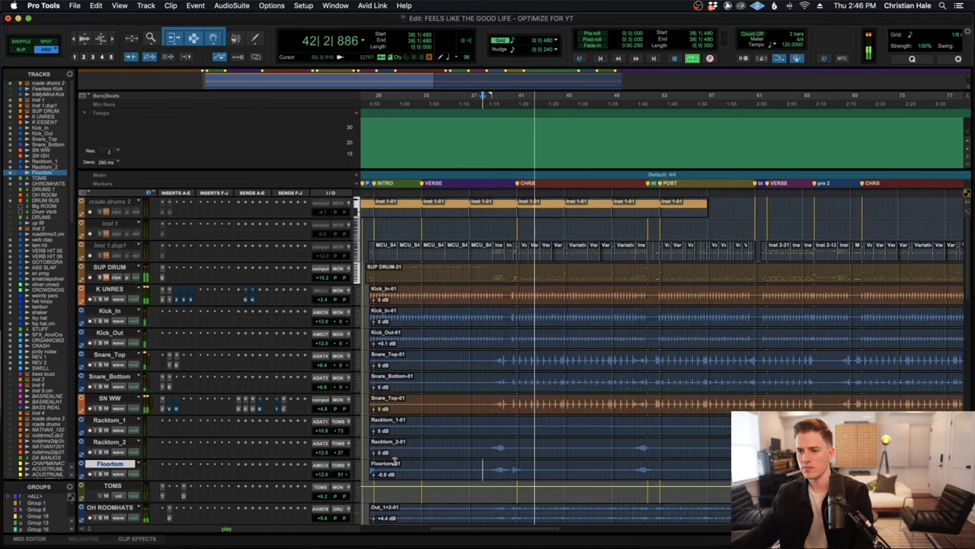
- Scroll through the drum tracks during playback, then stop back at bar 38
scroll(395, 461, "down", 4)
scroll(394, 461, "down", 5)
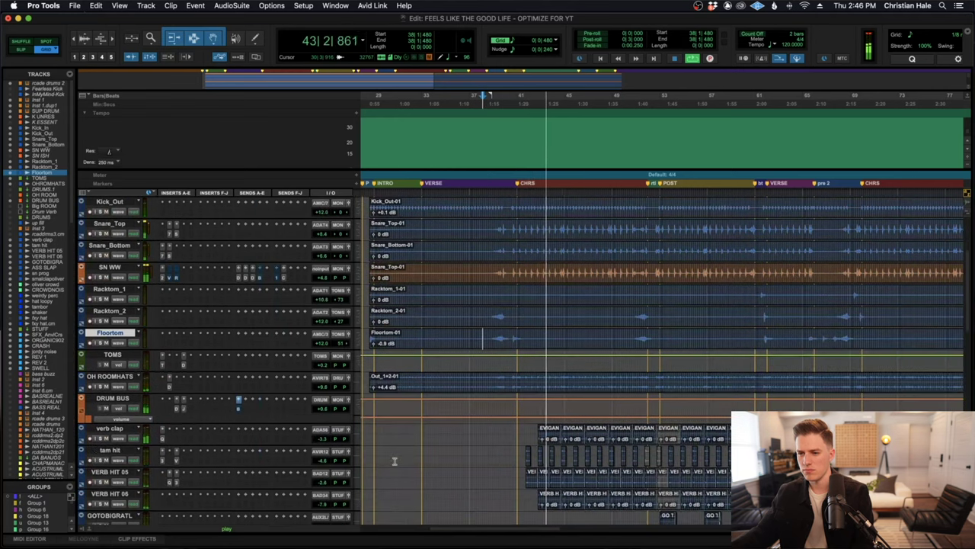
scroll(395, 461, "down", 4)
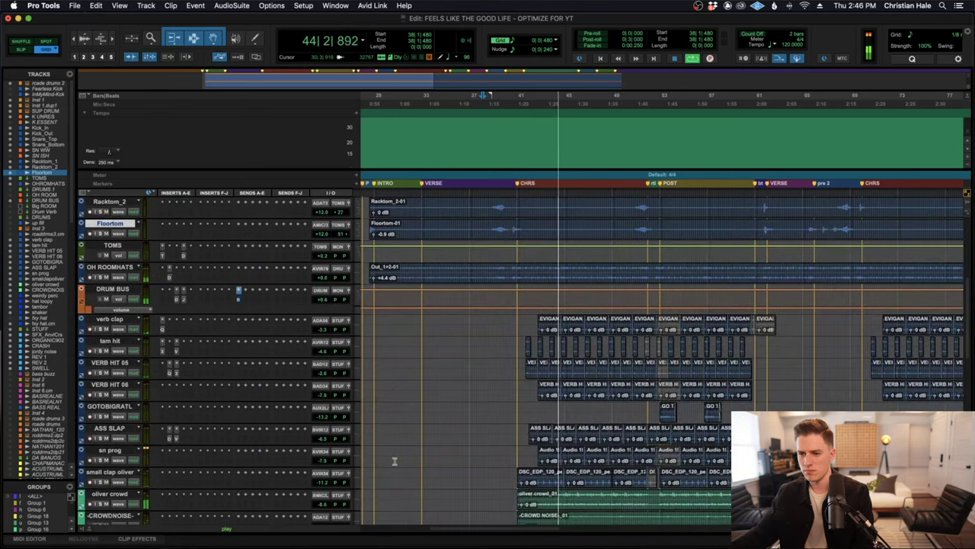
scroll(394, 461, "down", 4)
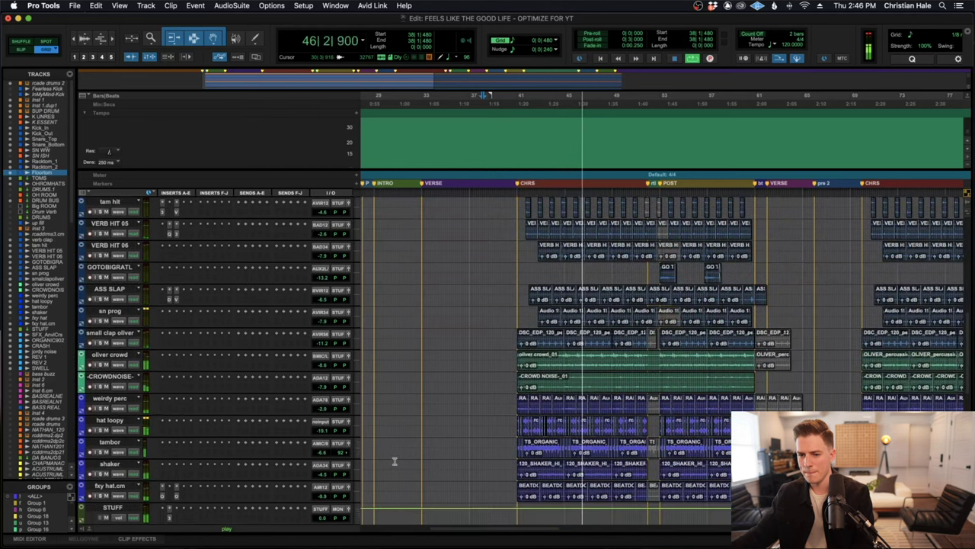
scroll(394, 461, "up", 10)
scroll(395, 461, "up", 3)
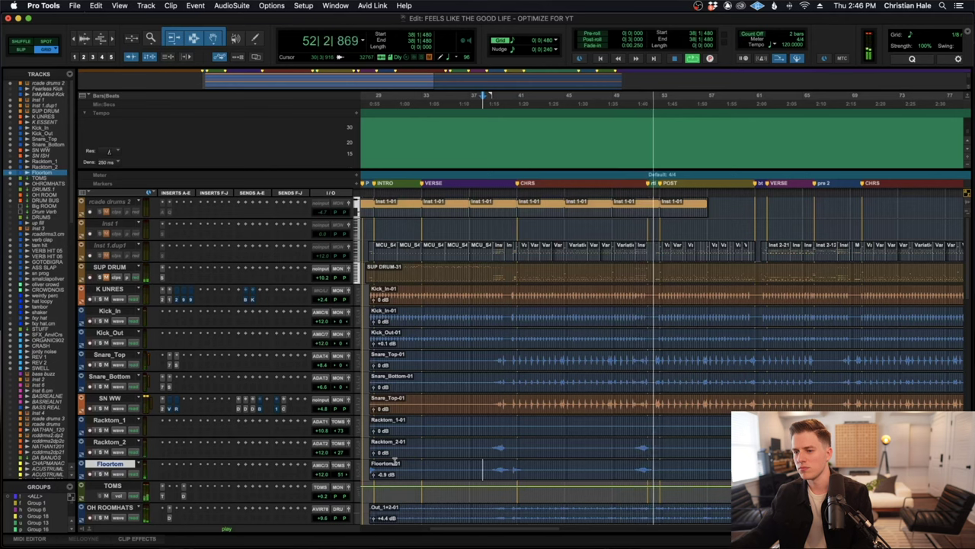
key("space")
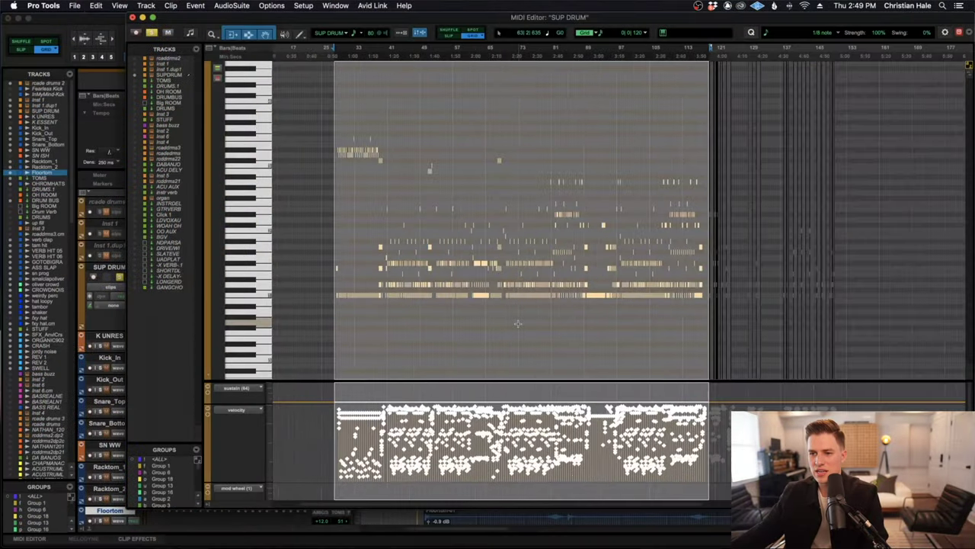
- Marquee-select a block of drum notes, then close the SUP DRUM MIDI Editor
left_click_drag(733, 331, 326, 112)
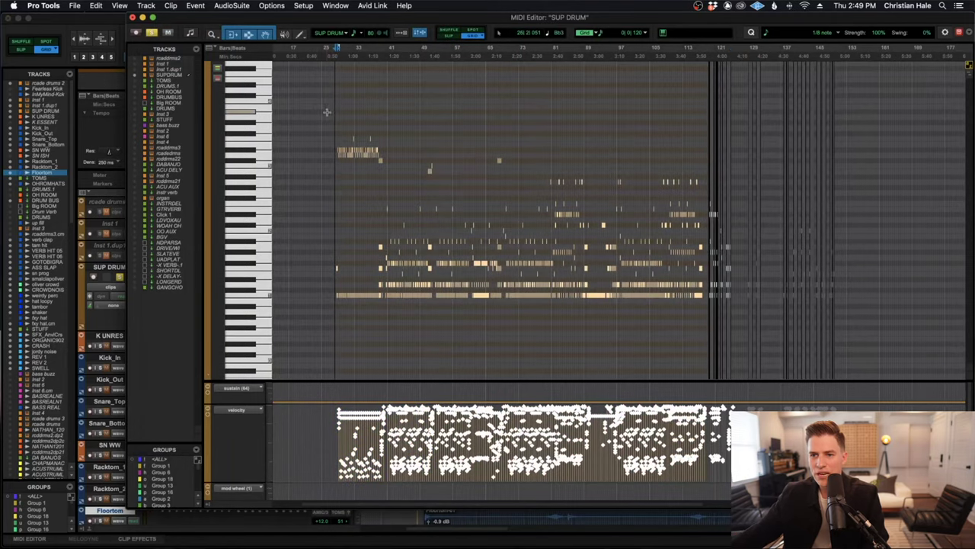
scroll(481, 156, "up", 8)
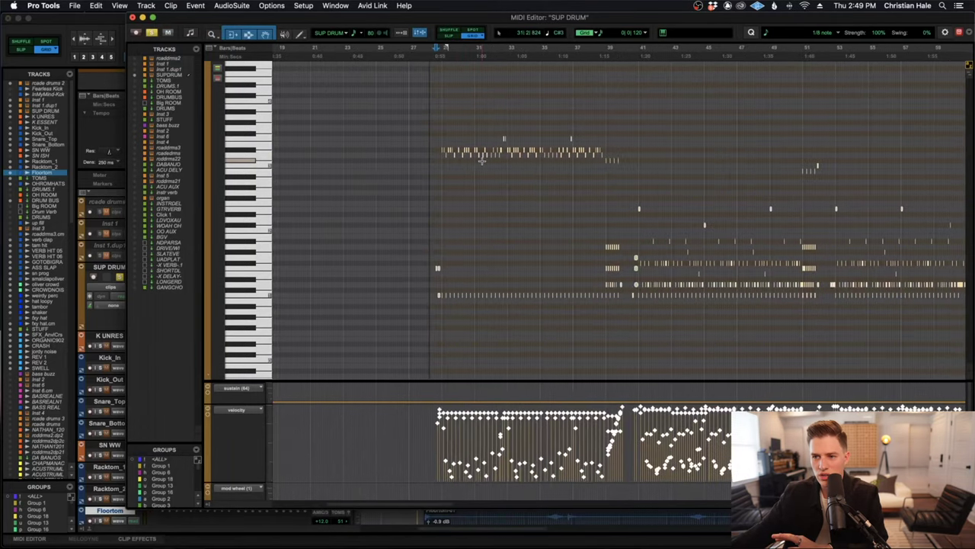
scroll(481, 160, "right", 5)
scroll(481, 161, "left", 2)
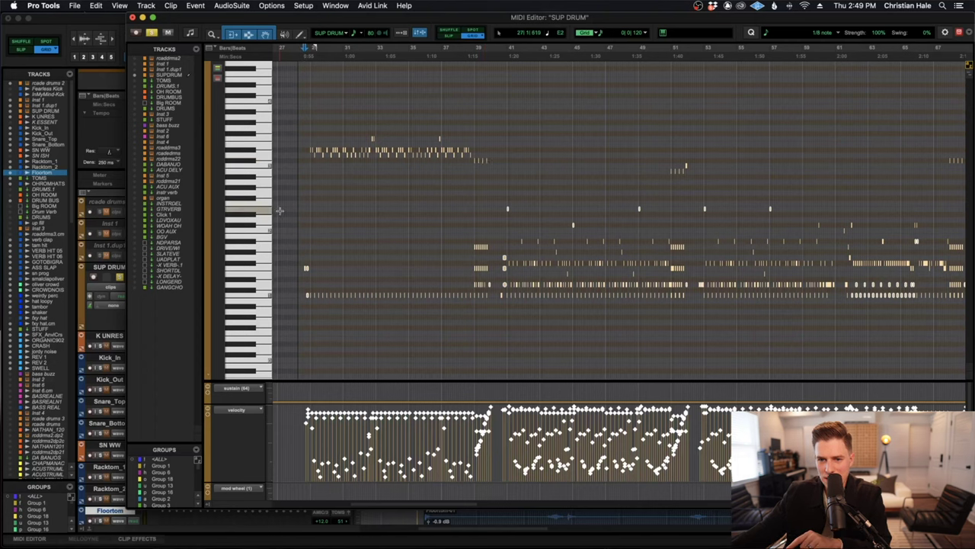
left_click(133, 18)
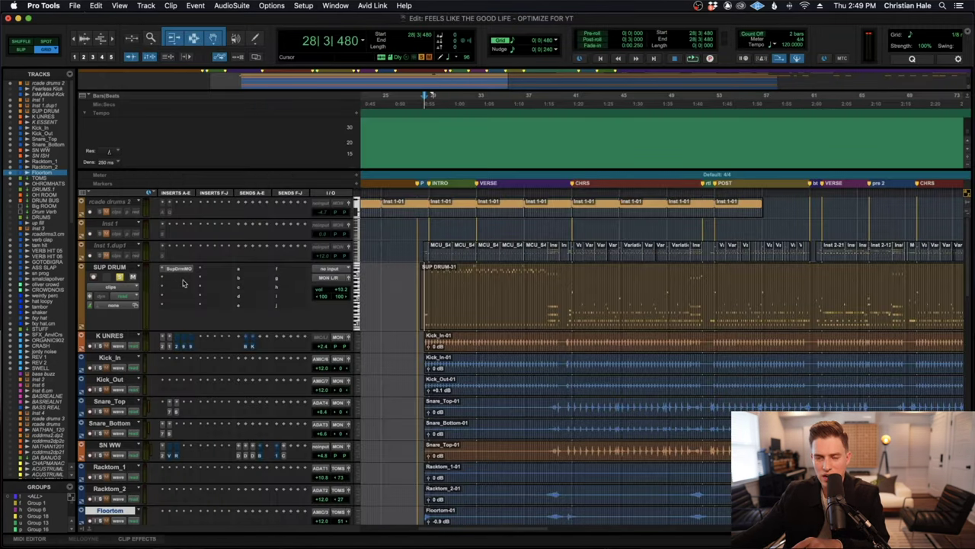
left_click(180, 269)
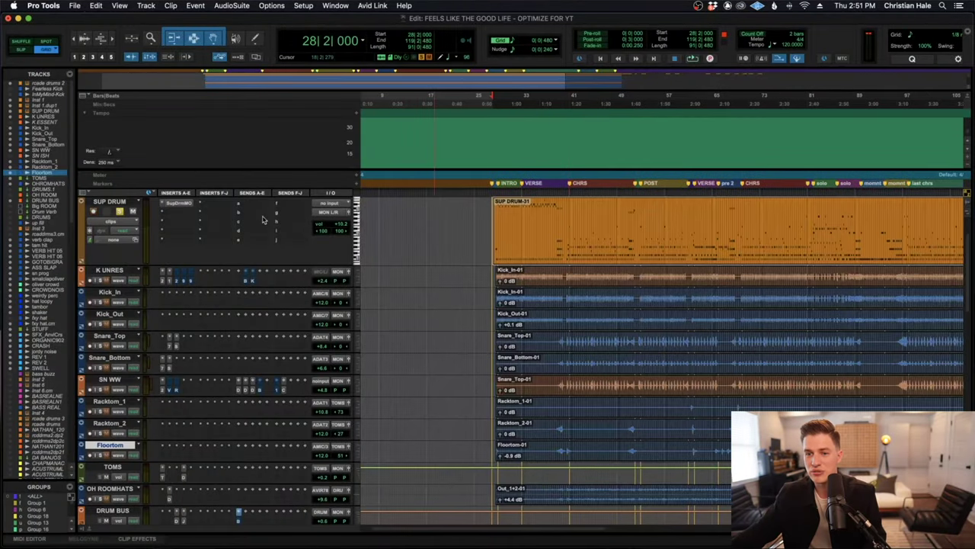
left_click(170, 204)
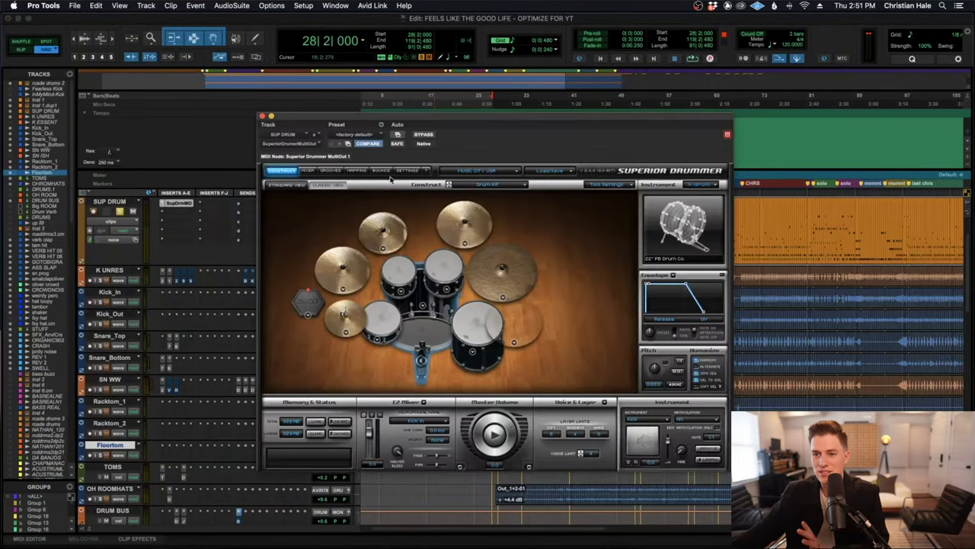
left_click(263, 115)
scroll(599, 219, "right", 10)
scroll(431, 219, "left", 3)
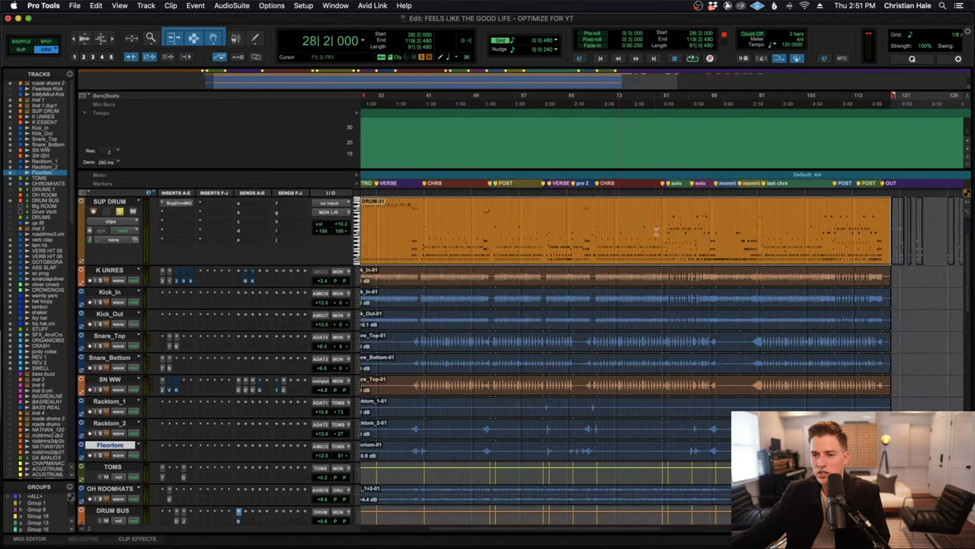
left_click(187, 207)
left_click(381, 170)
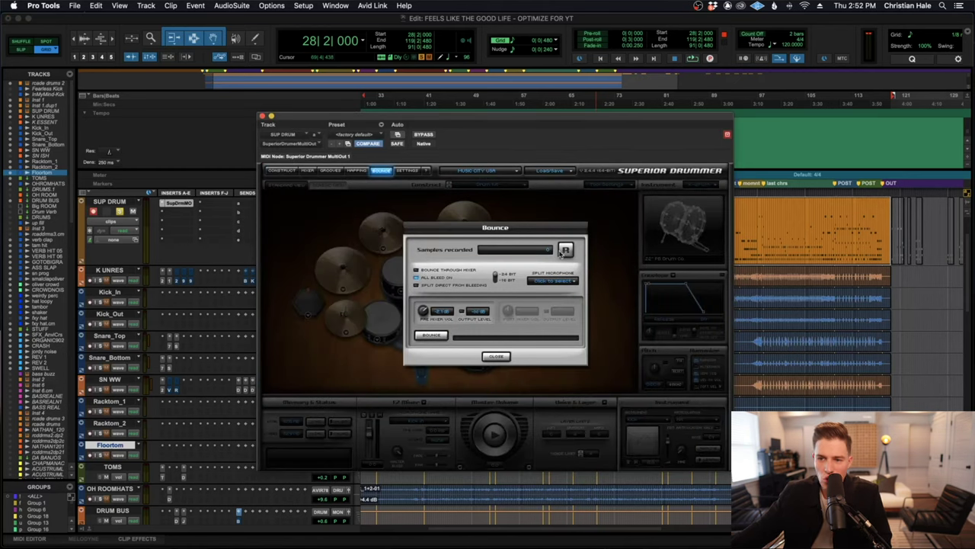
left_click(263, 116)
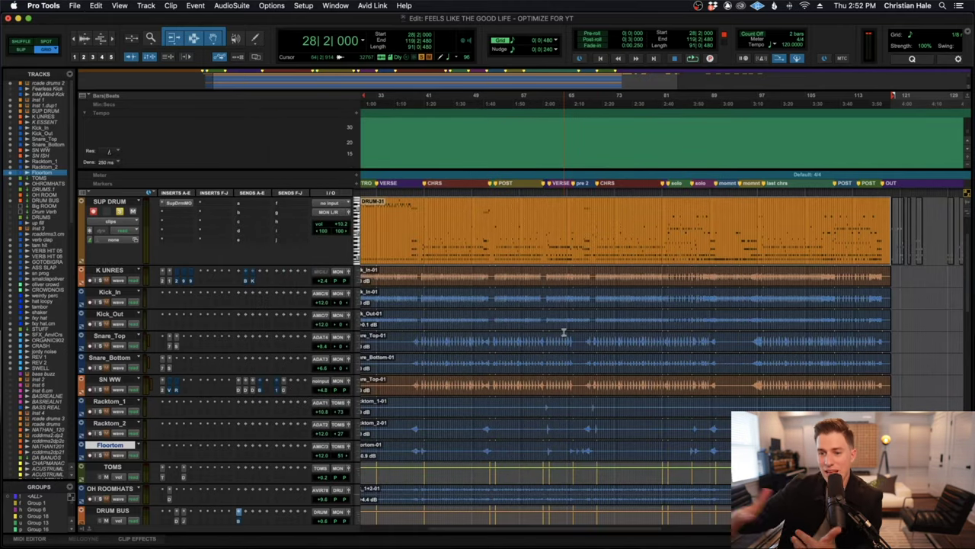
scroll(557, 325, "left", 3)
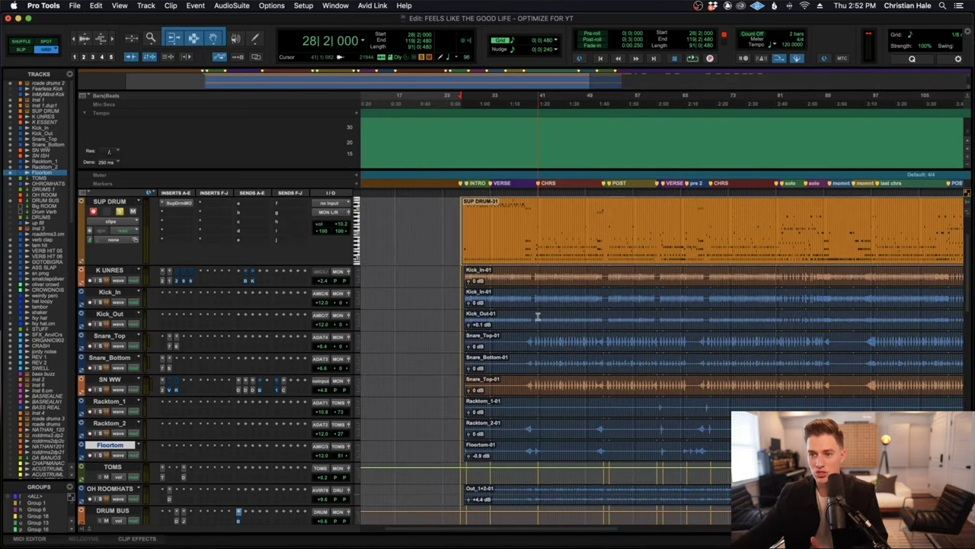
scroll(537, 301, "right", 2)
left_click(504, 301)
left_click(498, 324)
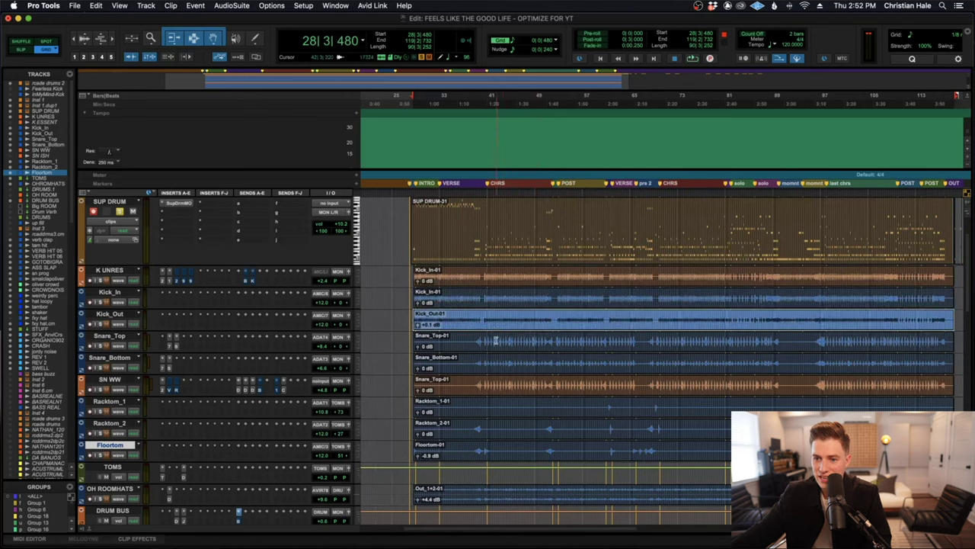
left_click(496, 341)
left_click(497, 368)
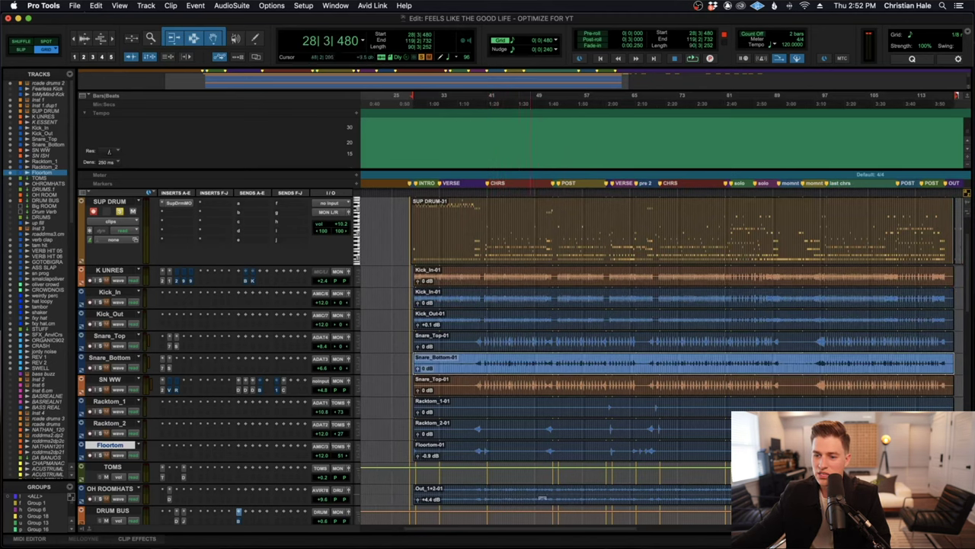
scroll(415, 493, "right", 3)
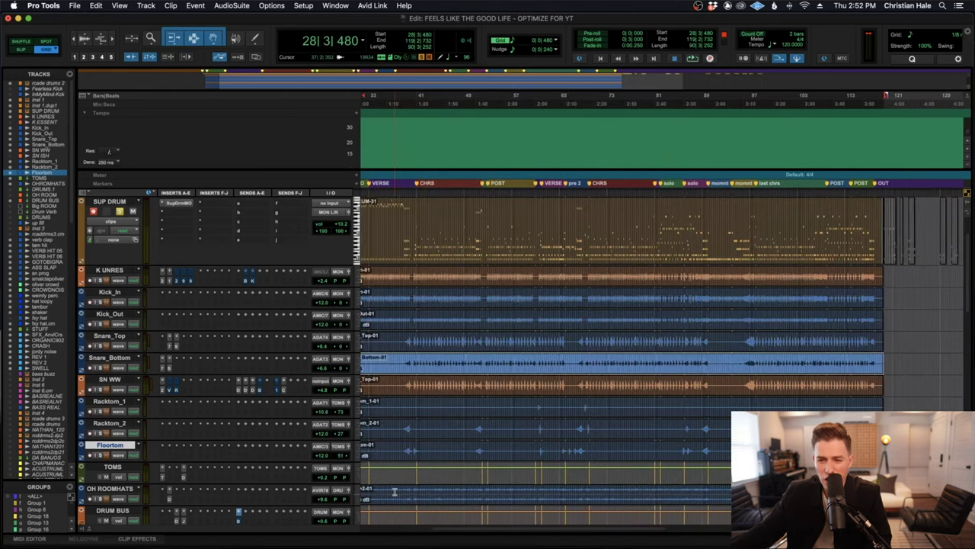
scroll(395, 492, "down", 3)
left_click_drag(395, 492, 841, 457)
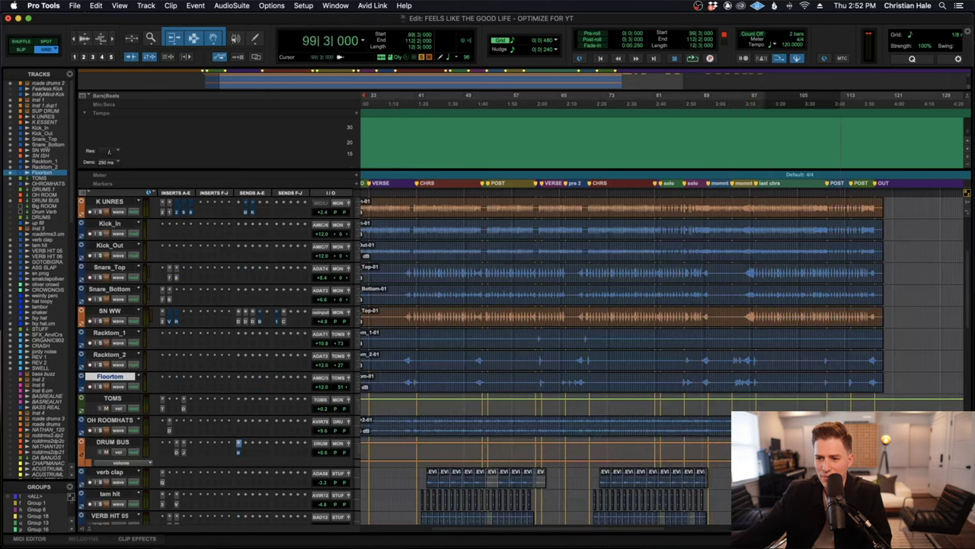
left_click_drag(762, 425, 363, 425)
left_click(431, 422)
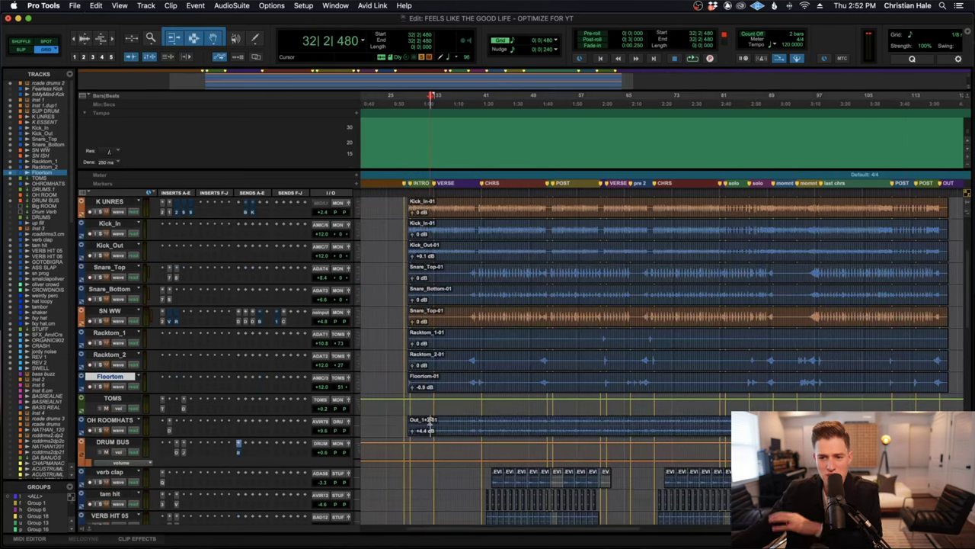
scroll(431, 421, "up", 3)
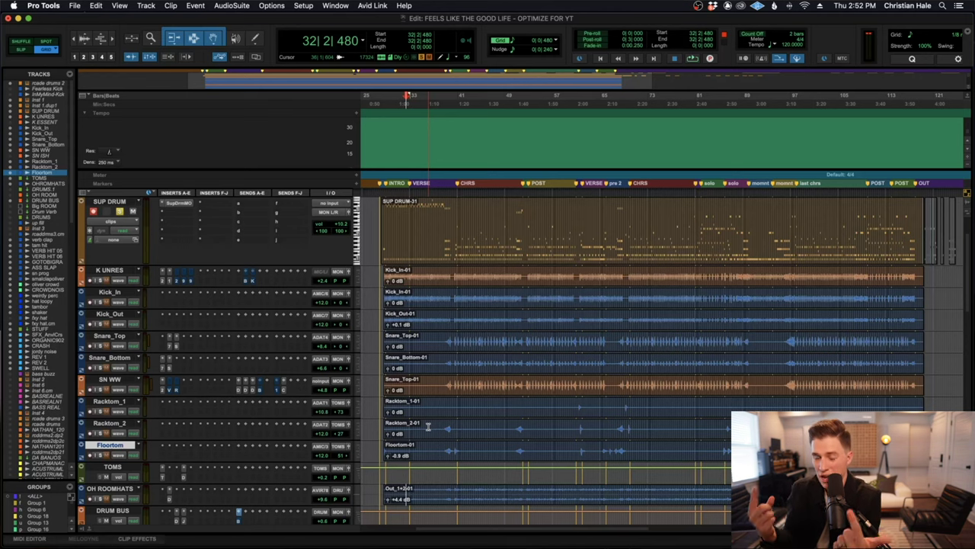
- Open the SUP DRUM notes in the MIDI Editor, zoom out, and deselect all notes
key("ctrl+equal")
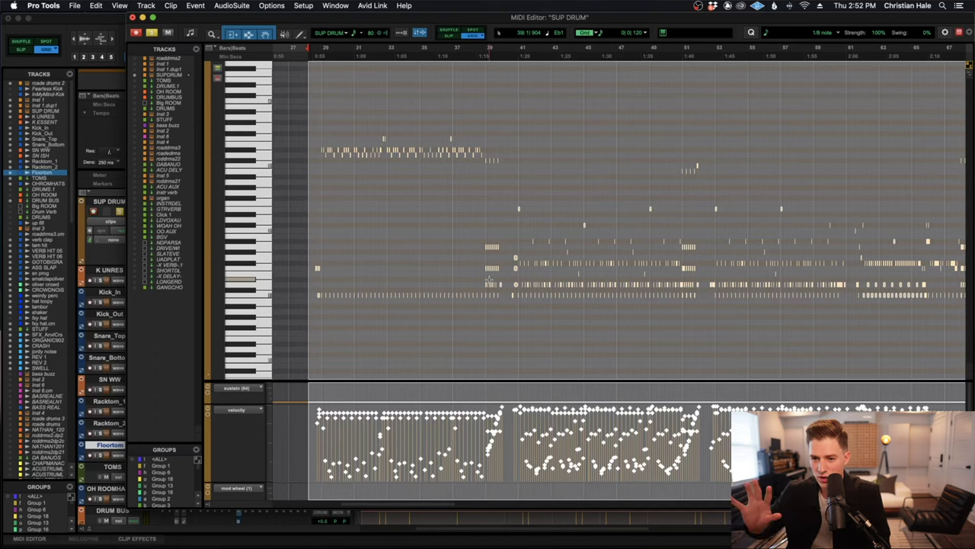
key("ctrl+bracketleft")
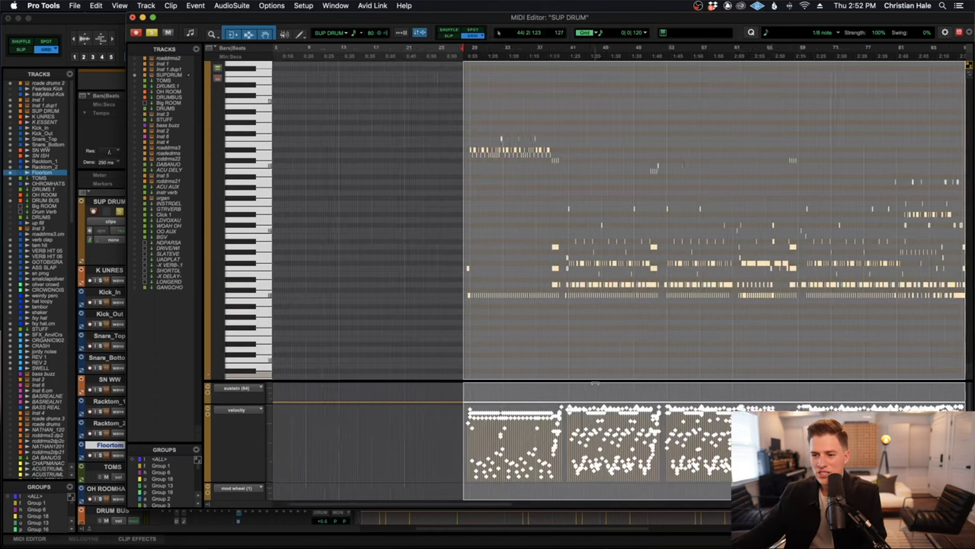
key("ctrl+bracketleft")
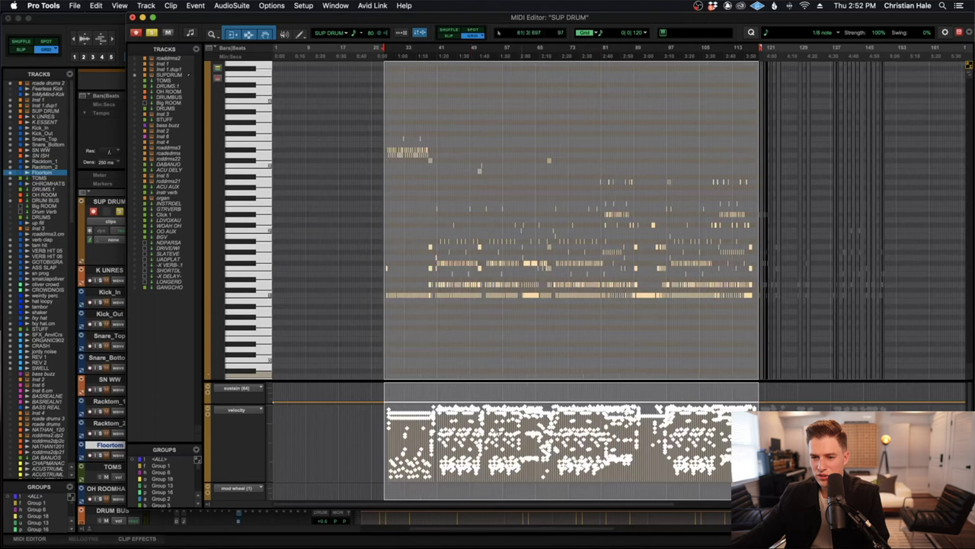
left_click(375, 436)
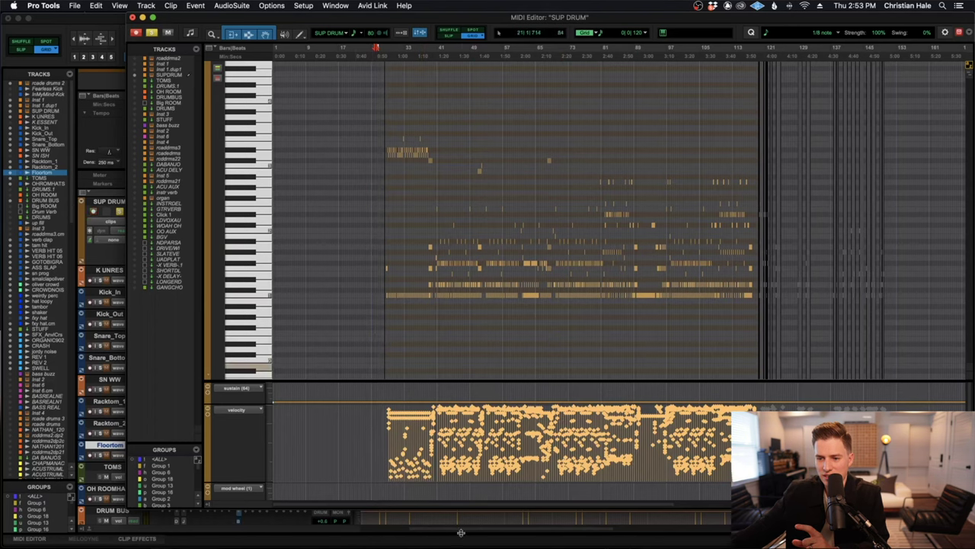
- Set the play position around bar 35 and zoom in on bars 28–48
left_click(417, 316)
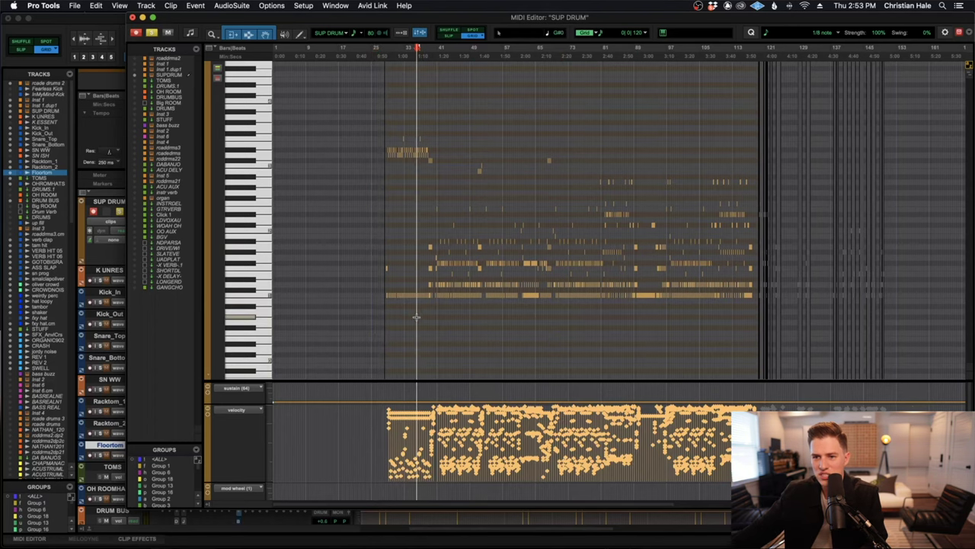
scroll(417, 316, "up", 2)
scroll(423, 320, "right", 2)
scroll(548, 327, "right", 2)
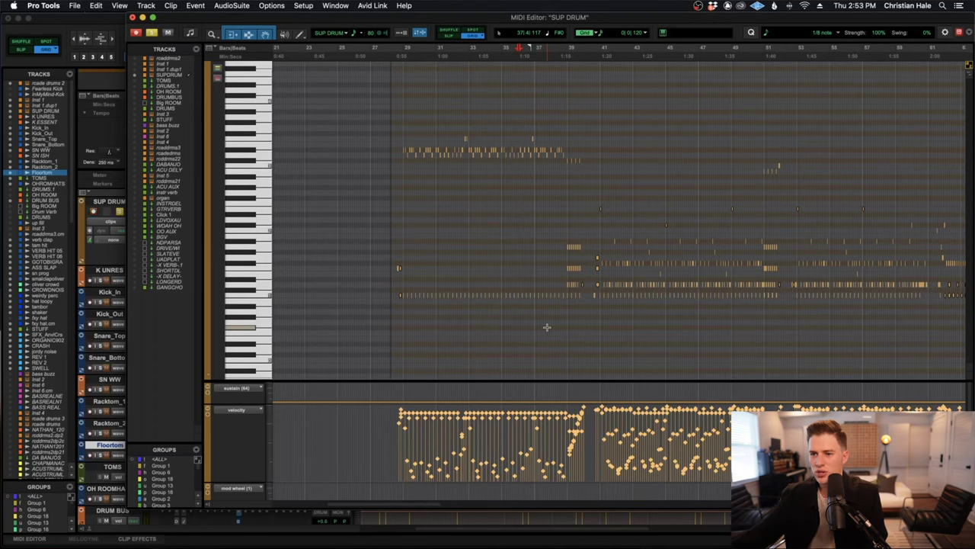
scroll(546, 327, "right", 5)
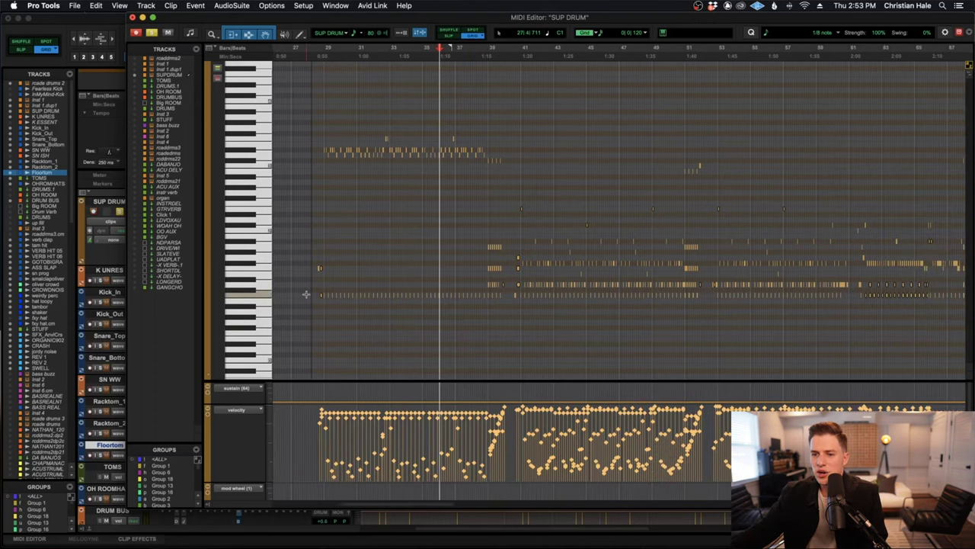
left_click(305, 294)
scroll(328, 294, "right", 2)
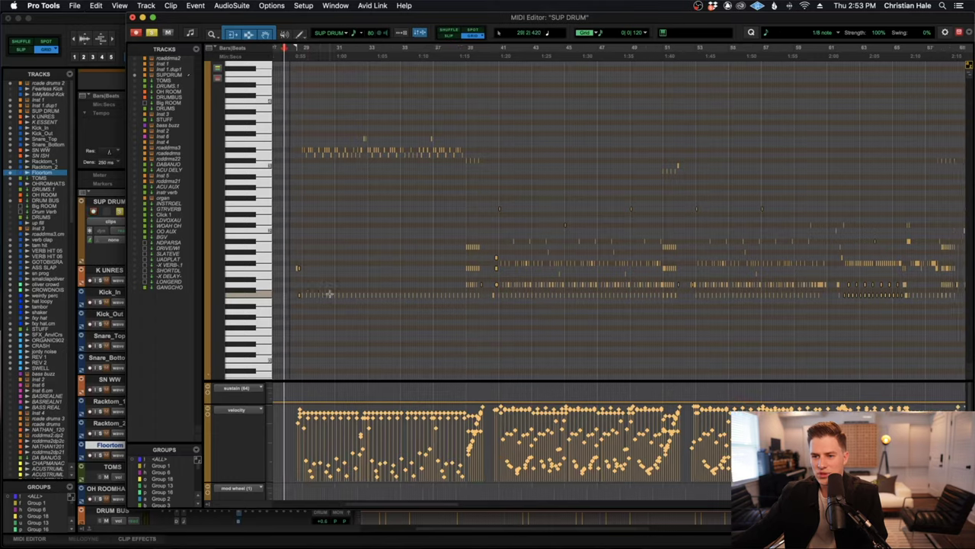
key("r")
scroll(472, 362, "left", 3)
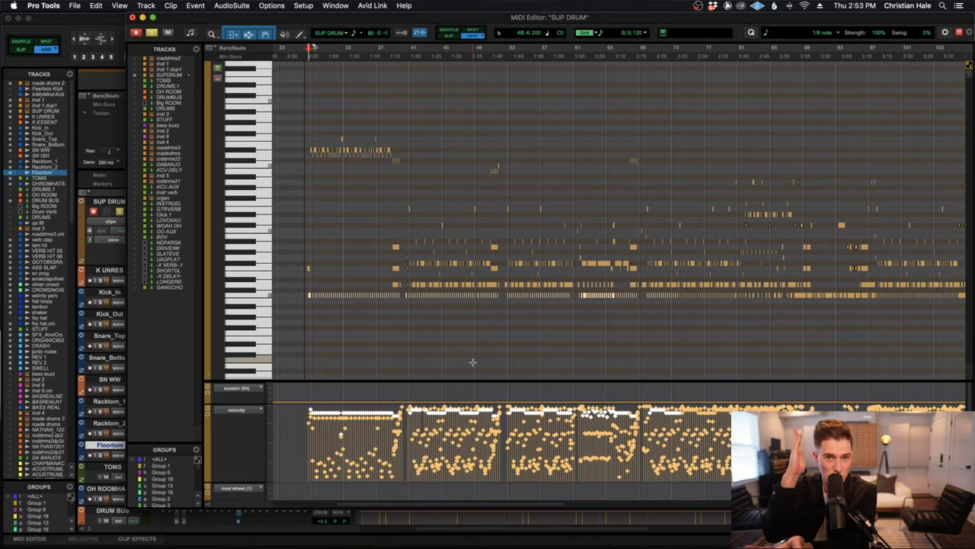
scroll(554, 158, "left", 3)
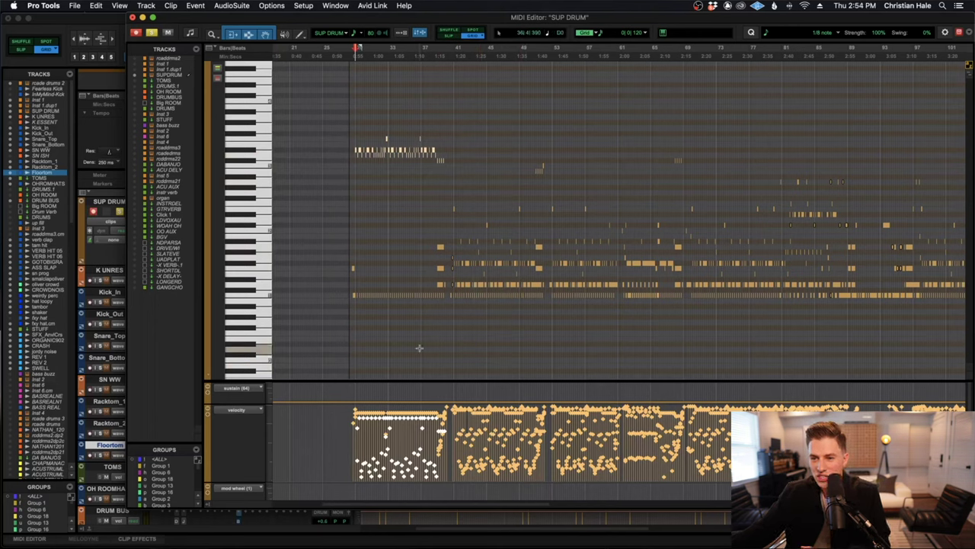
key("super+bracketright")
key("super+bracketright")
- Play the drums from around bar 34, then stop
left_click(498, 216)
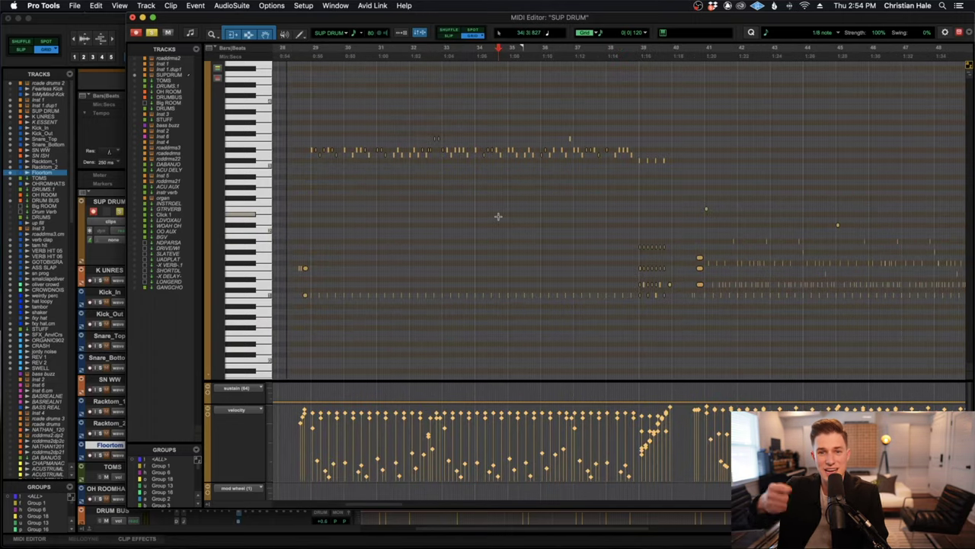
key("space")
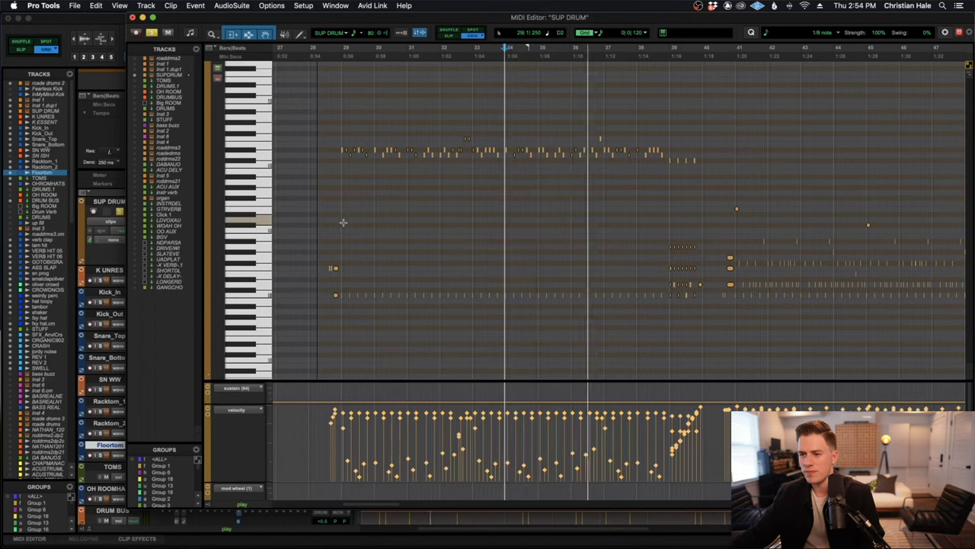
key("space")
scroll(675, 457, "right", 2)
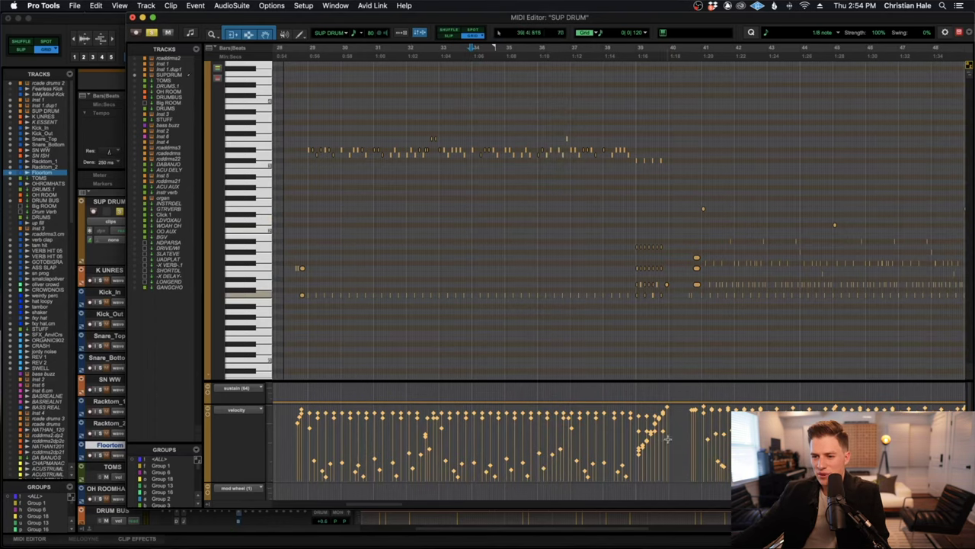
- Raise the high notes in bars 34–38 to maximum velocity and replay them
left_click_drag(477, 116, 637, 196)
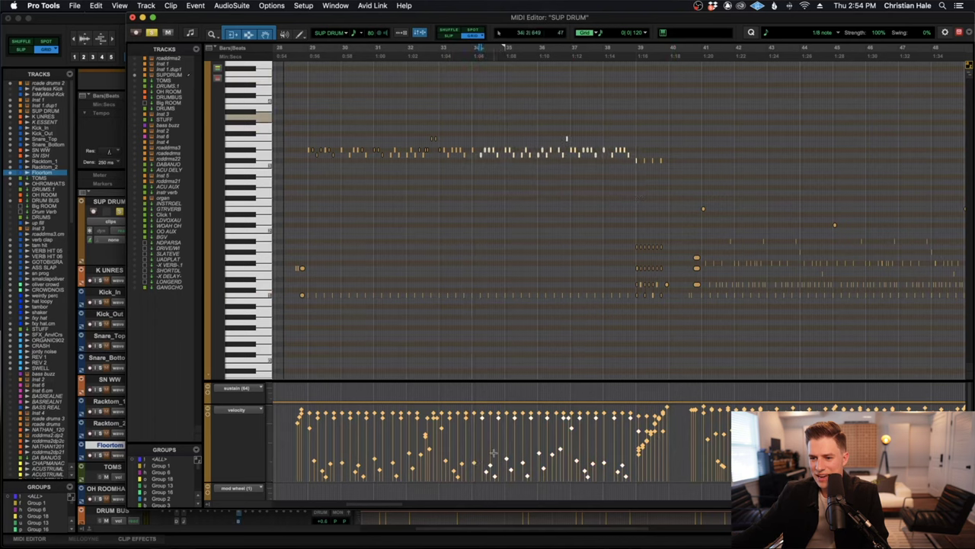
left_click_drag(497, 479, 499, 412)
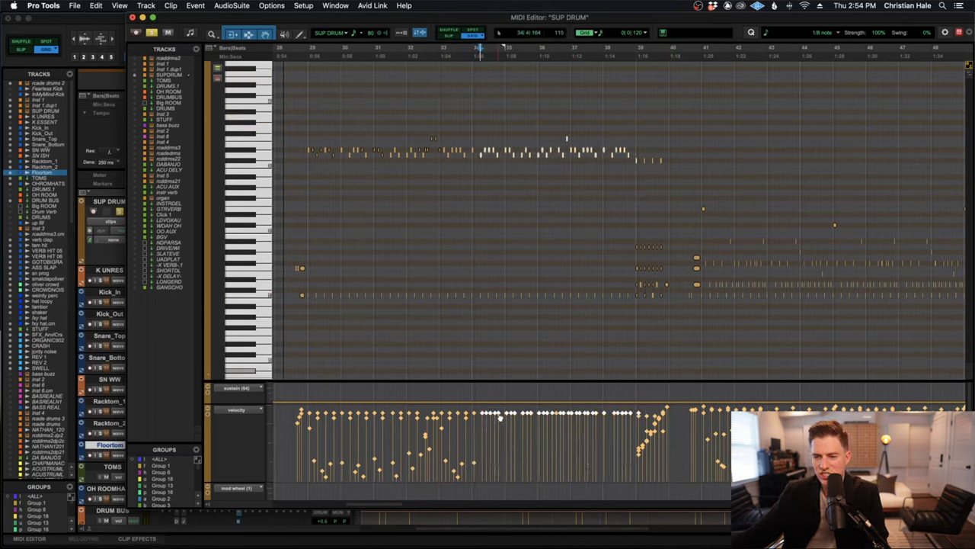
key("space")
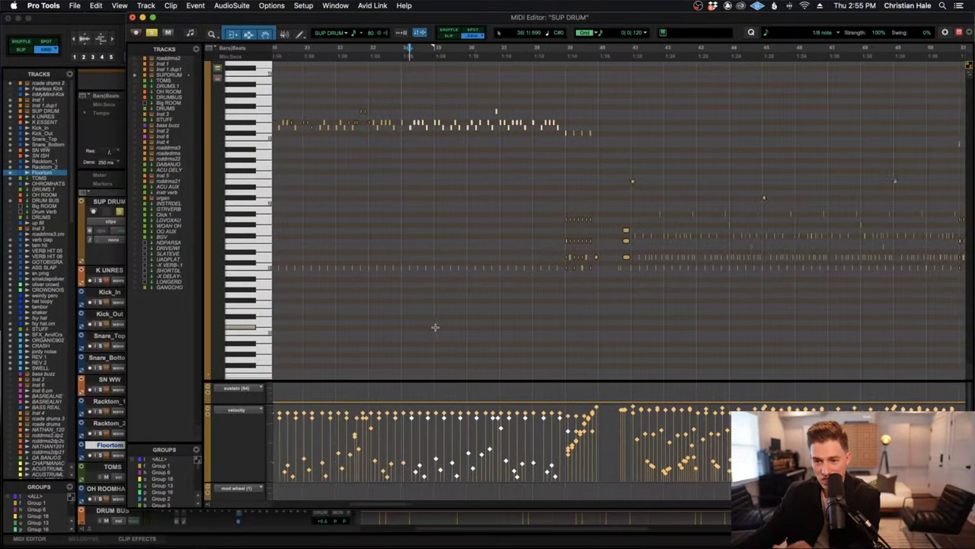
- Scroll to the chorus, select one row of drum hits, and set playback near bar 40
scroll(435, 327, "right", 5)
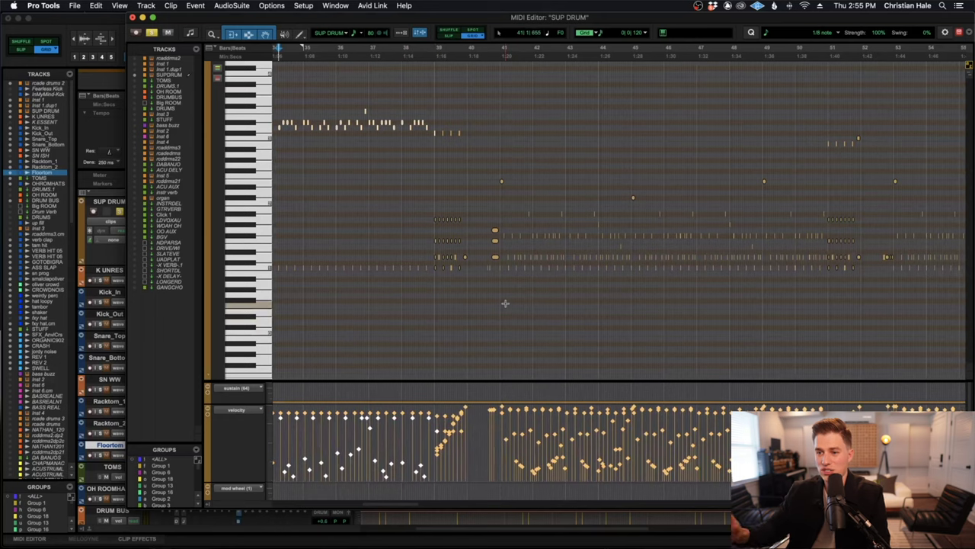
scroll(507, 306, "right", 2)
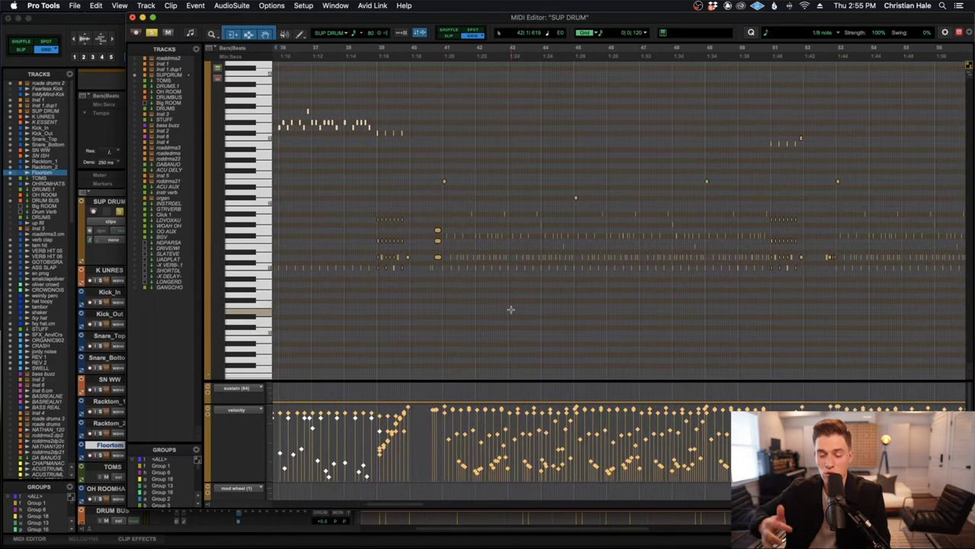
scroll(511, 309, "right", 3)
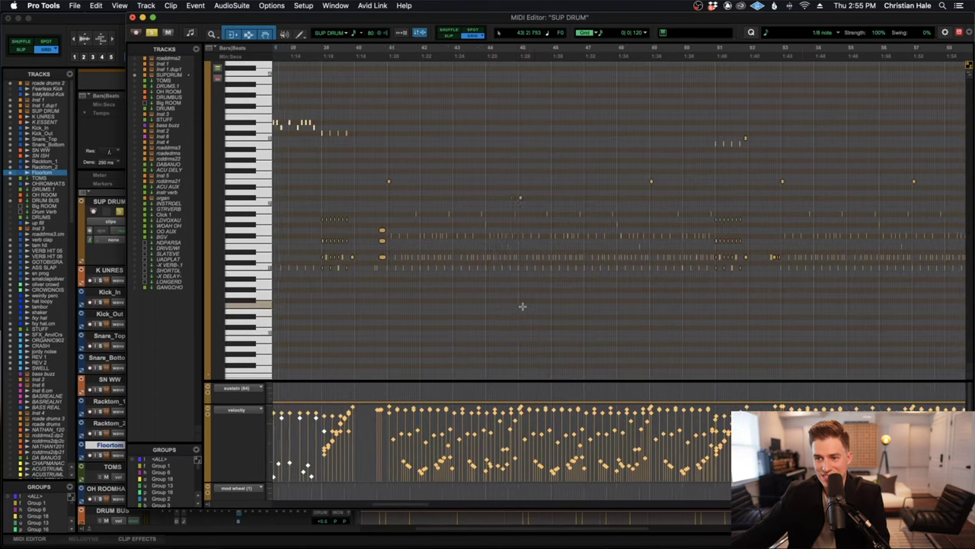
left_click_drag(744, 251, 378, 262)
scroll(522, 414, "right", 1)
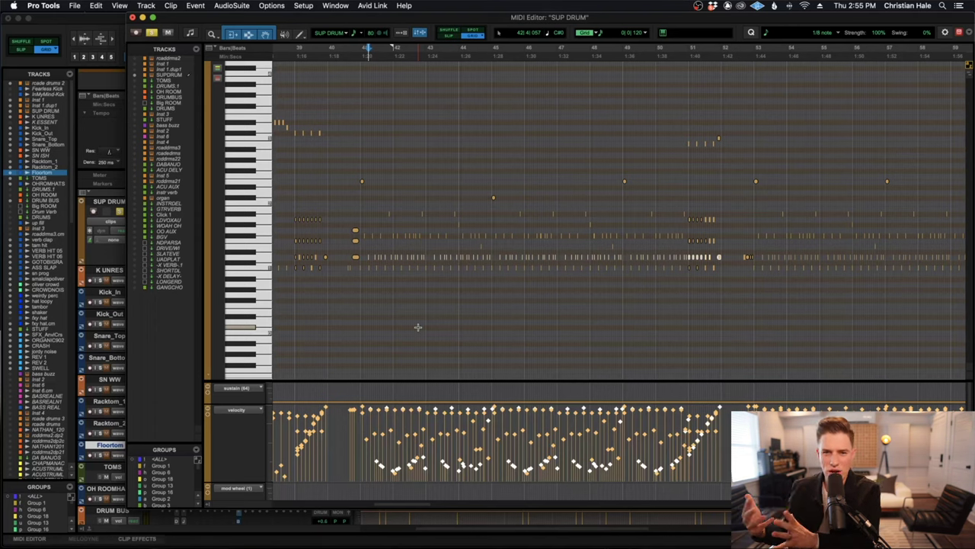
left_click(355, 243)
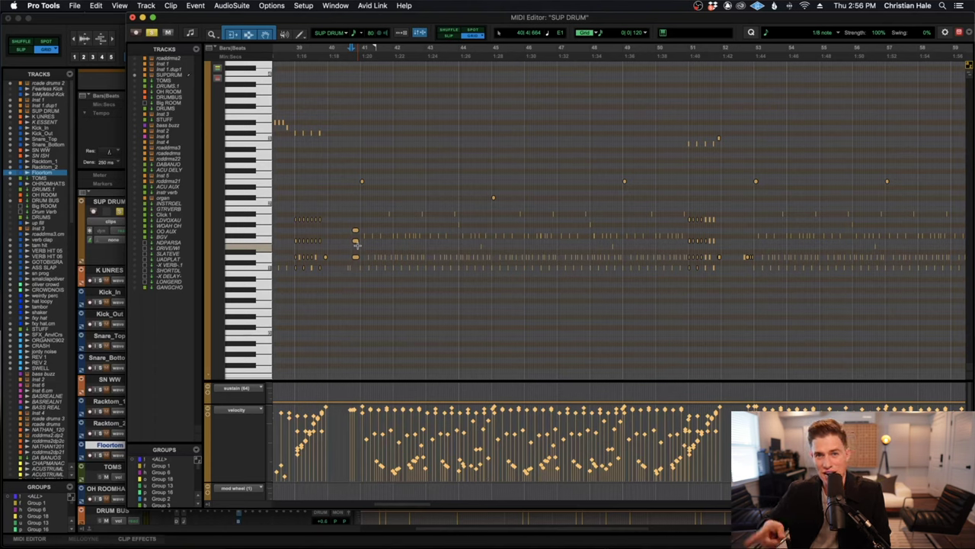
- Play the SUP DRUM part from the chorus start near bar 40
key("space")
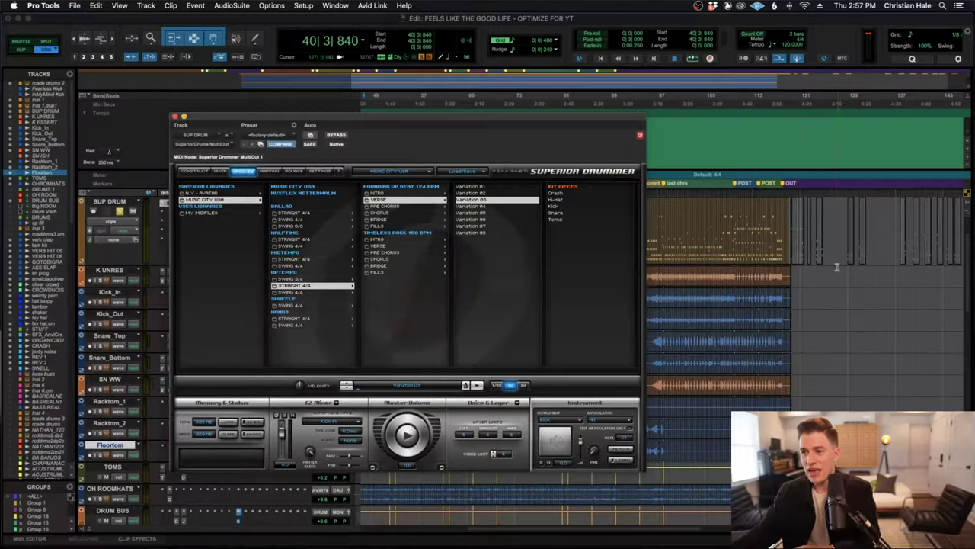
- Close Superior Drummer and select the SUP DRUM clips beyond bar 119 and bars 145–153
left_click(175, 116)
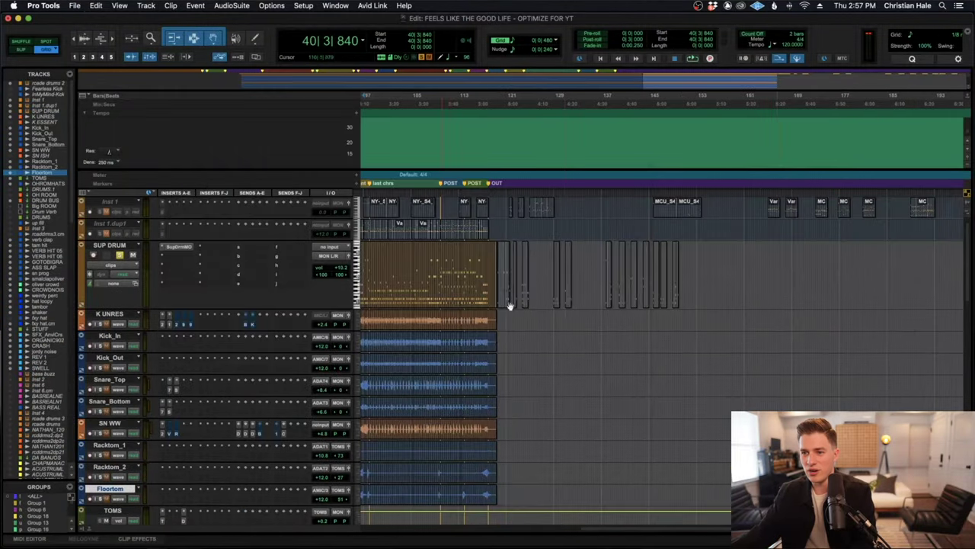
scroll(652, 273, "up", 1)
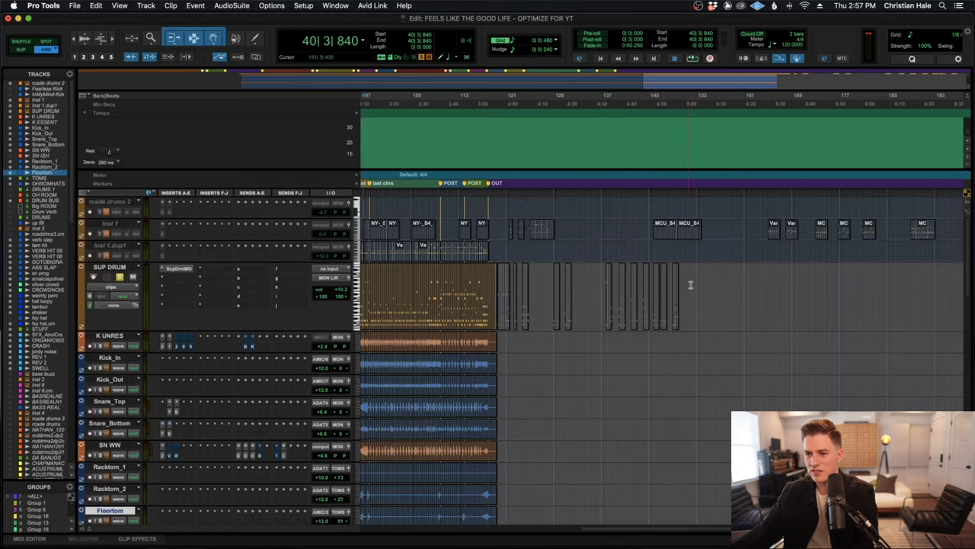
left_click_drag(690, 285, 496, 286)
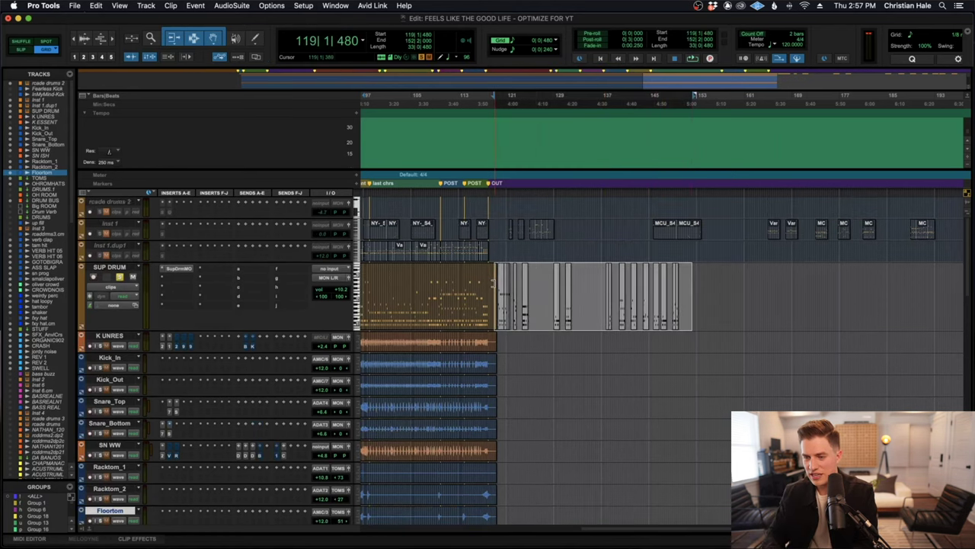
scroll(549, 289, "up", 2)
left_click_drag(864, 289, 450, 287)
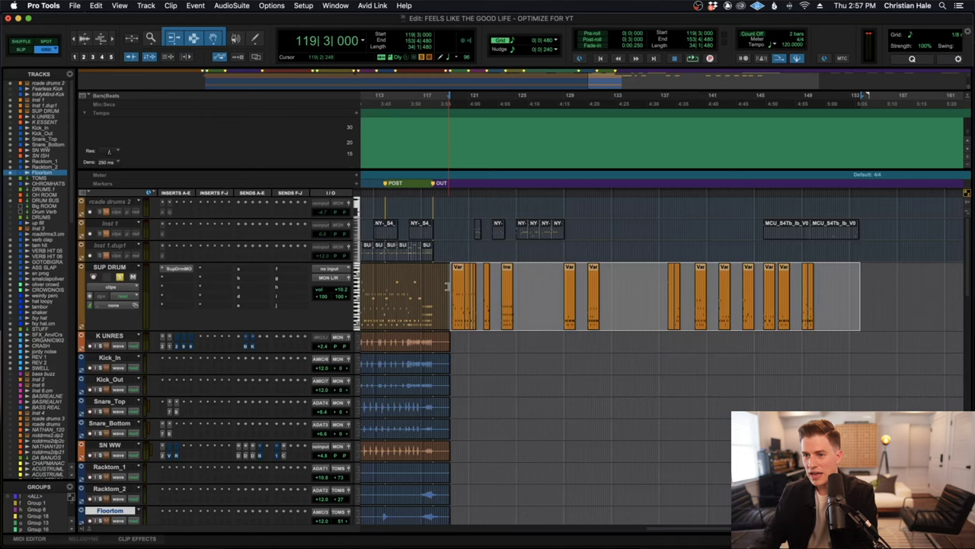
- Zoom out on the whole session and place the play position at bar 21
scroll(667, 241, "down", 2)
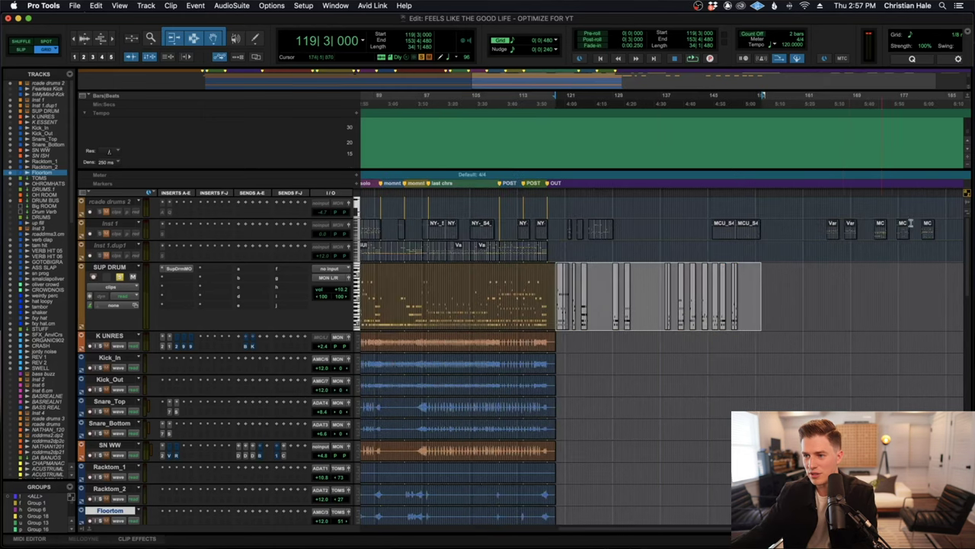
key("super+bracketleft")
left_click_drag(910, 222, 421, 222)
scroll(421, 223, "left", 3)
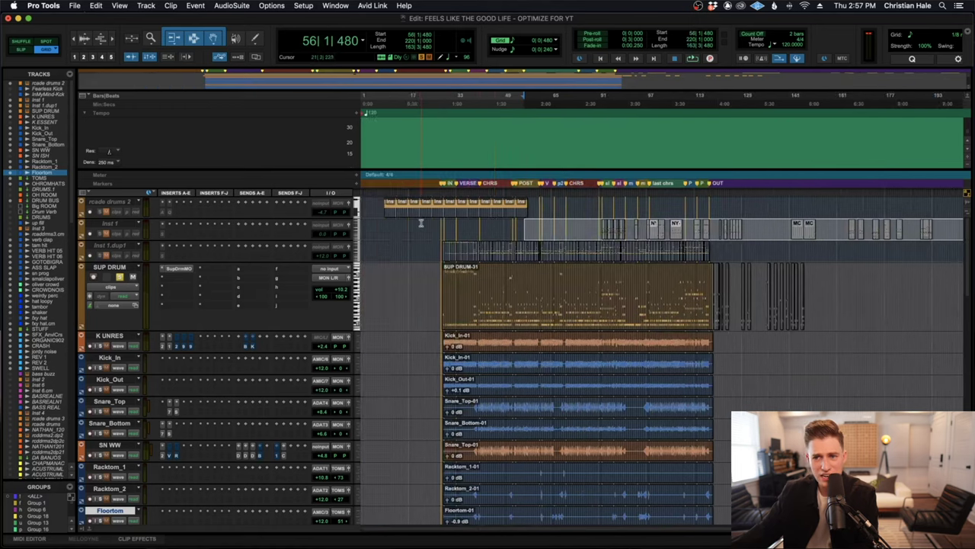
left_click(421, 224)
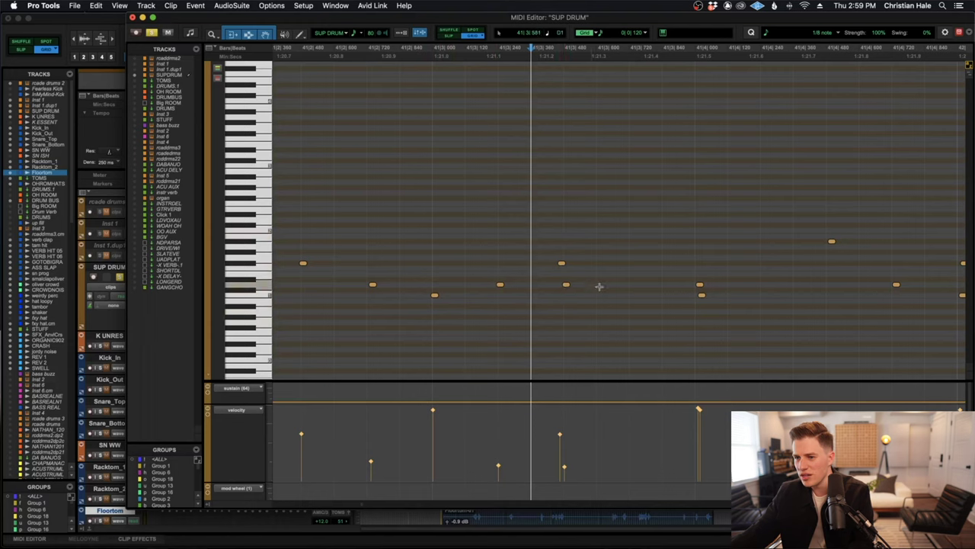
- Zoom out on the drum MIDI, play from just before bar 41, then stop
scroll(685, 258, "right", 9)
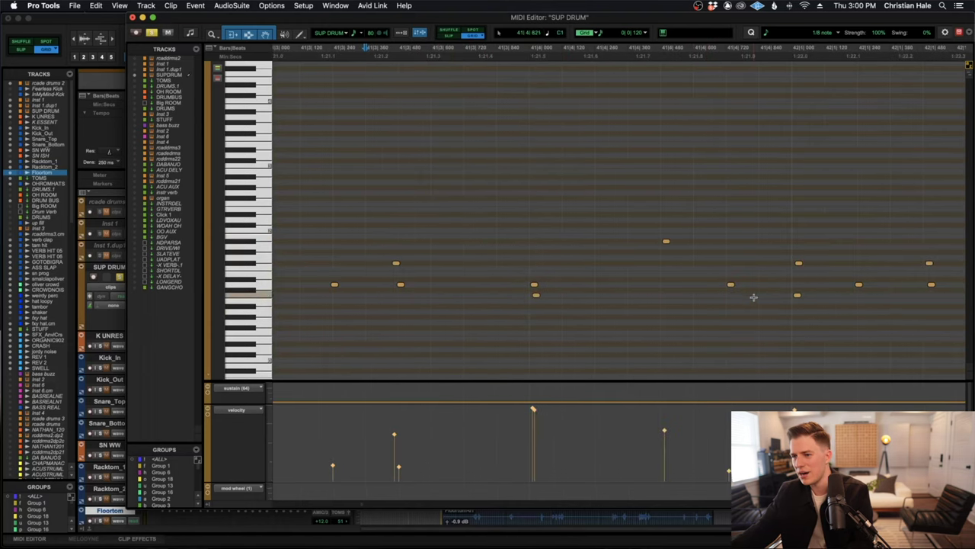
scroll(750, 312, "right", 5)
key("super+bracketleft")
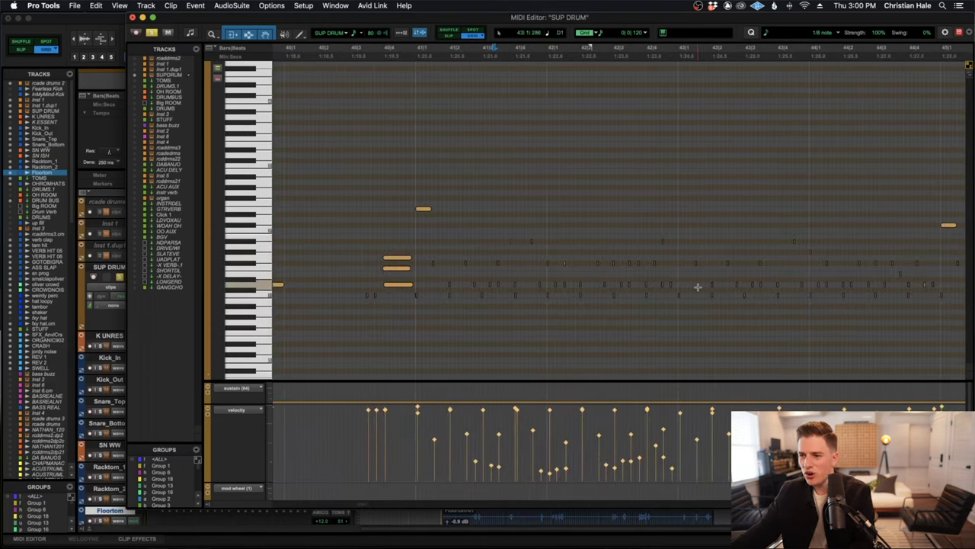
scroll(691, 287, "right", 3)
key("super+bracketleft")
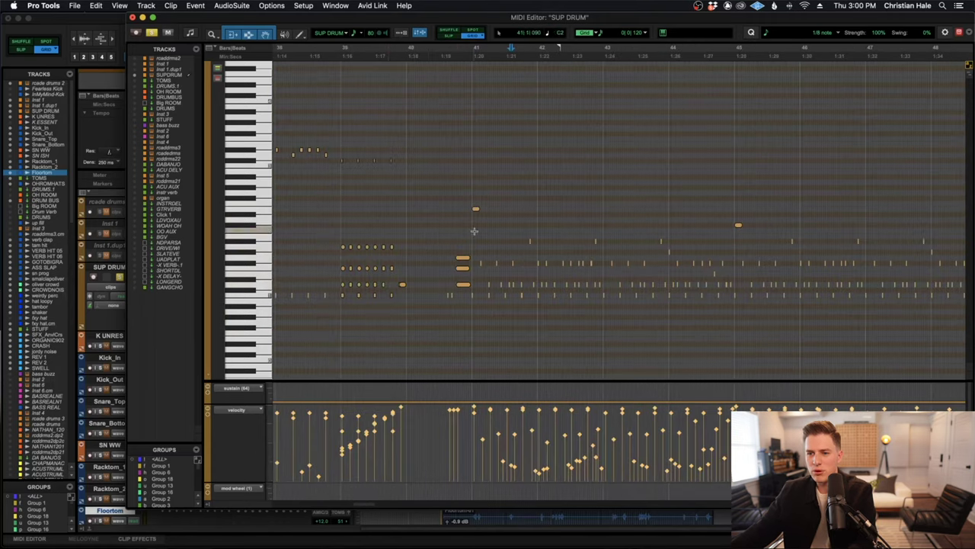
left_click(457, 225)
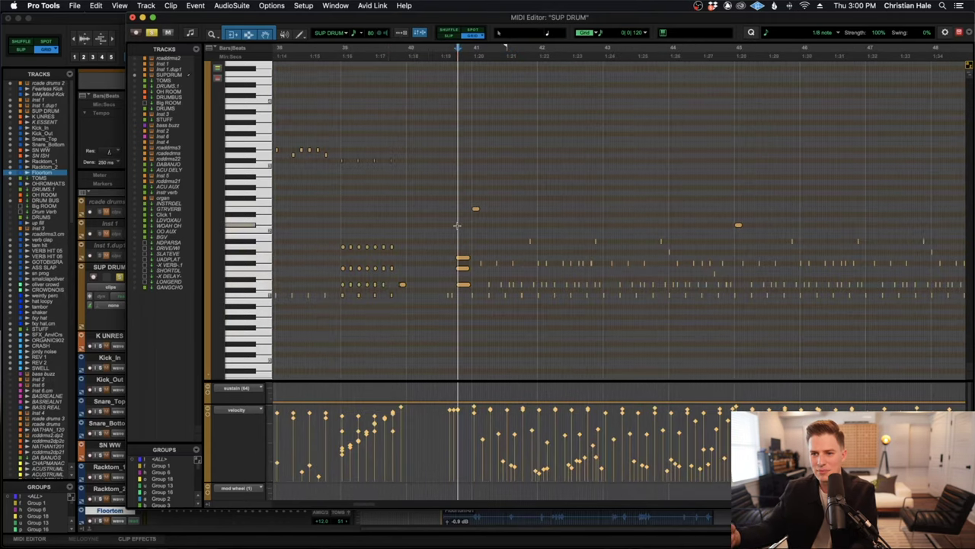
key("space")
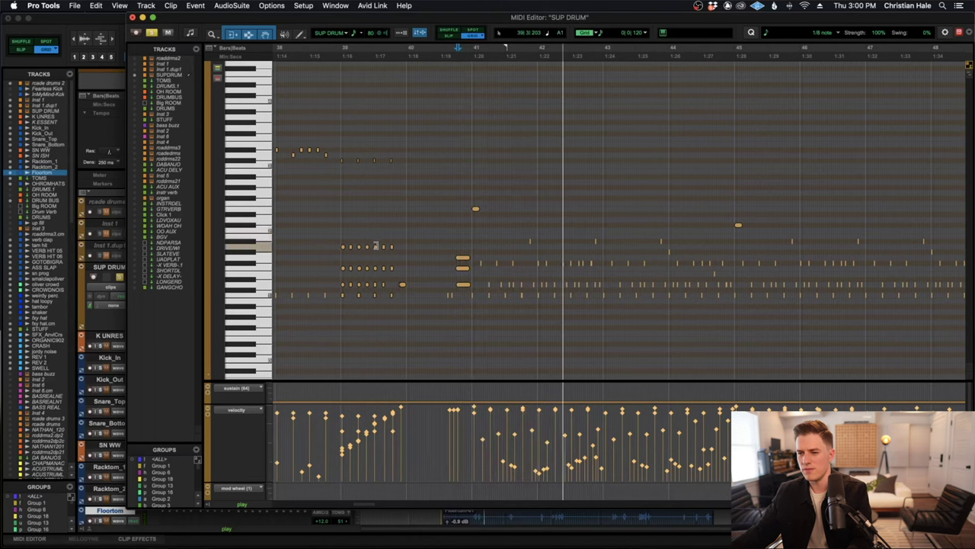
key("space")
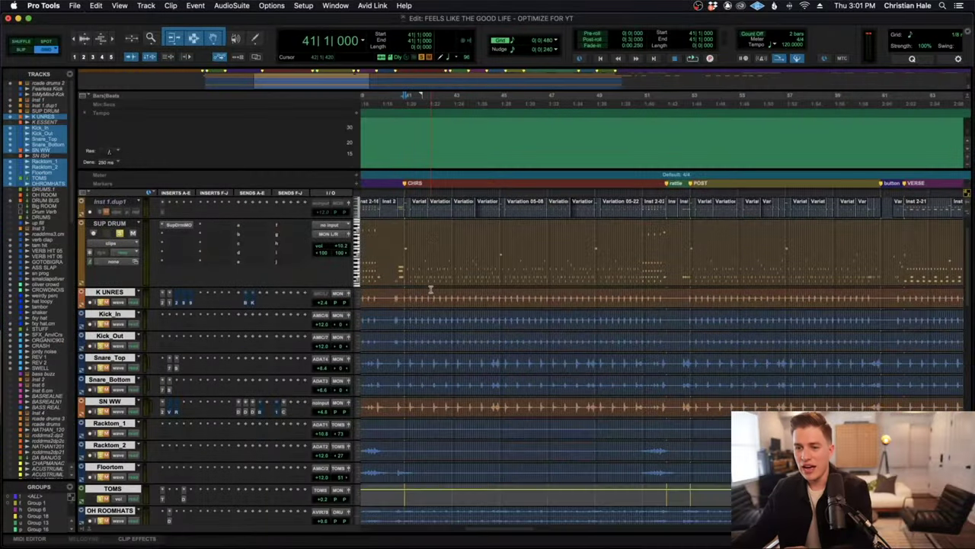
- Select the chorus range across the drum tracks
scroll(431, 290, "down", 1)
scroll(412, 288, "up", 3)
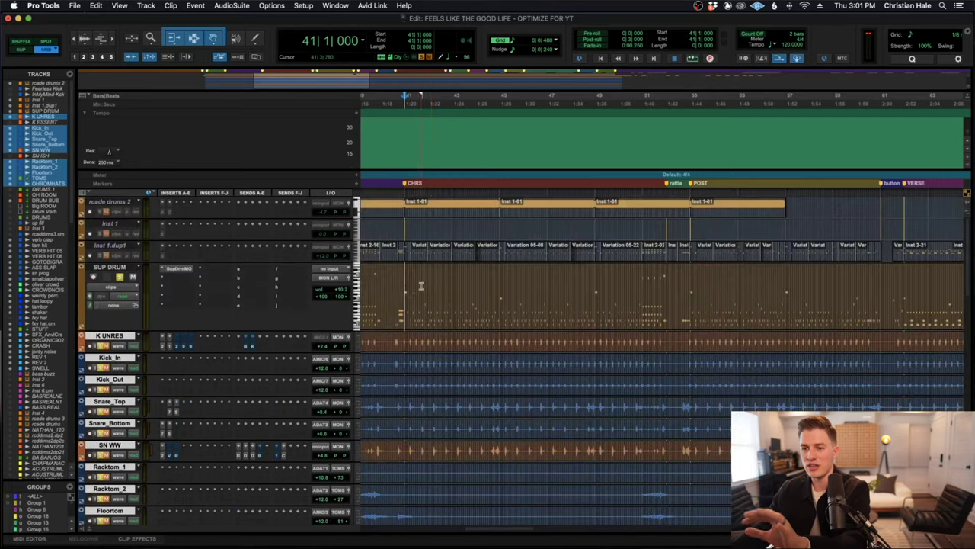
left_click_drag(405, 287, 672, 289)
scroll(577, 334, "down", 1)
scroll(578, 333, "down", 1)
left_click_drag(404, 297, 685, 449)
scroll(683, 448, "down", 4)
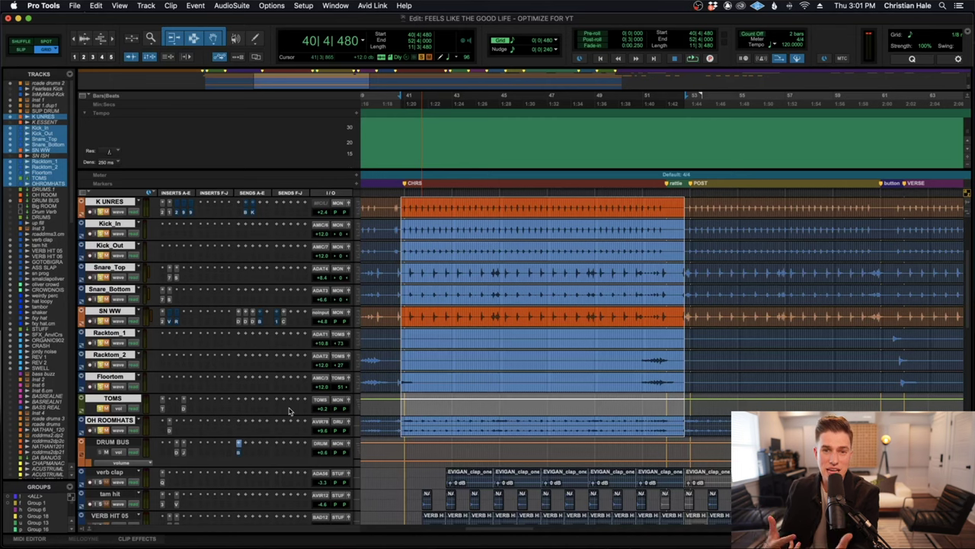
scroll(289, 411, "up", 4)
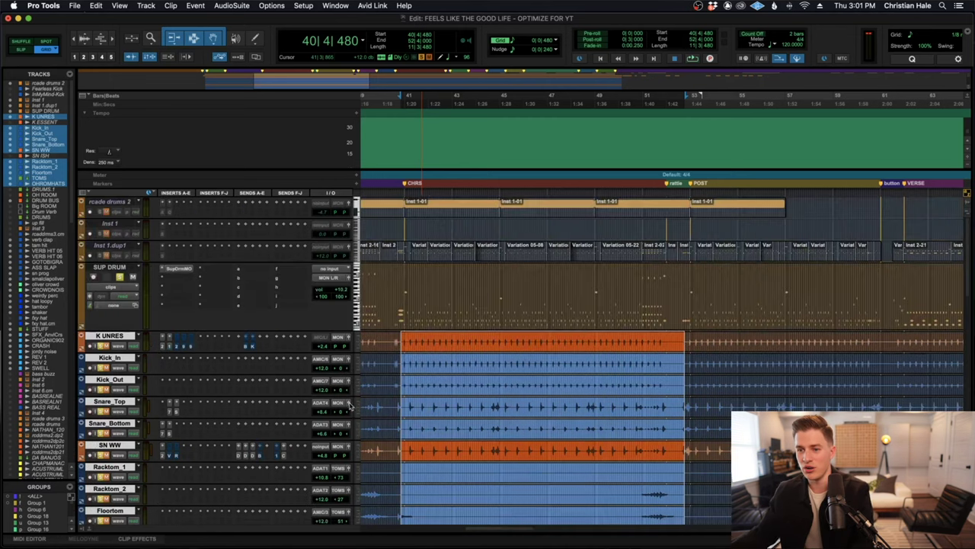
- Play the drums from bar 41, then again from just before bar 41 into the chorus
left_click(405, 287)
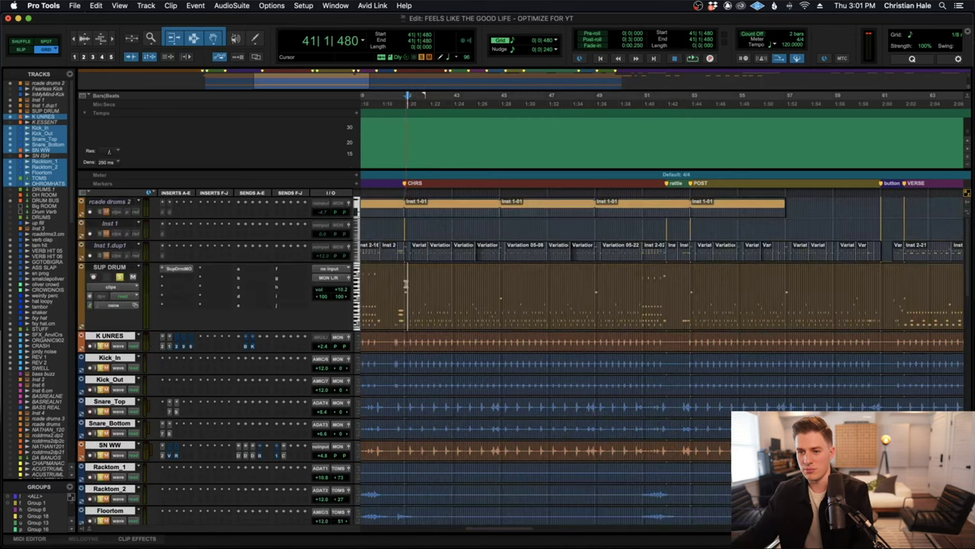
key("space")
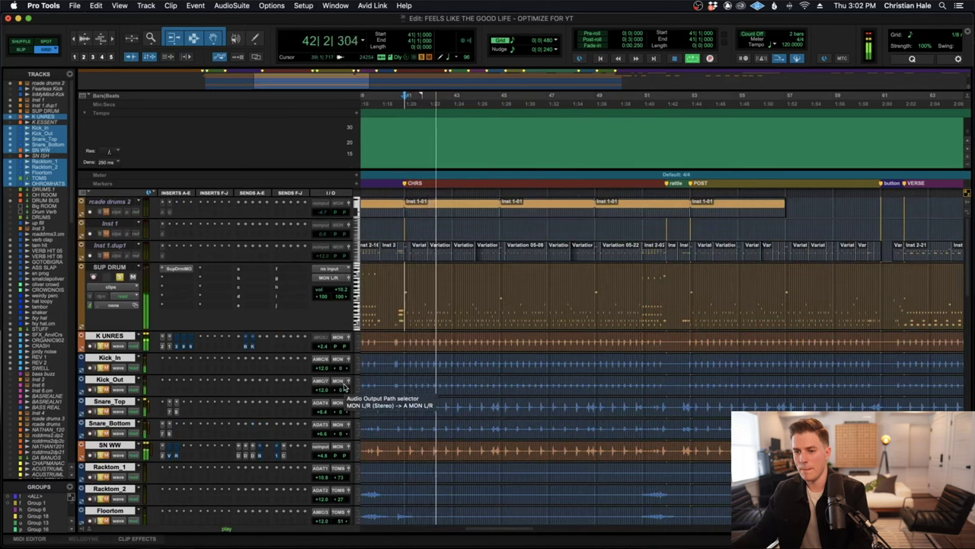
key("space")
left_click(453, 351)
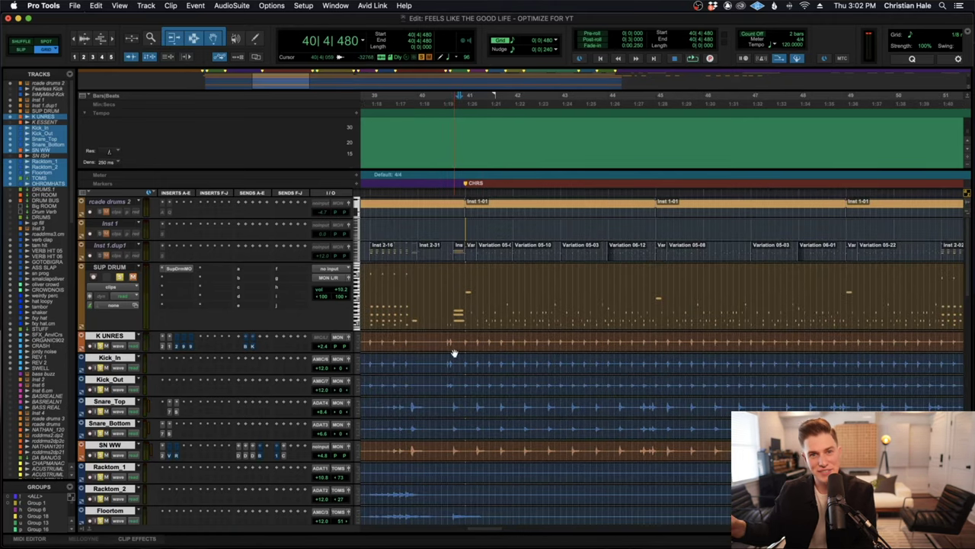
key("space")
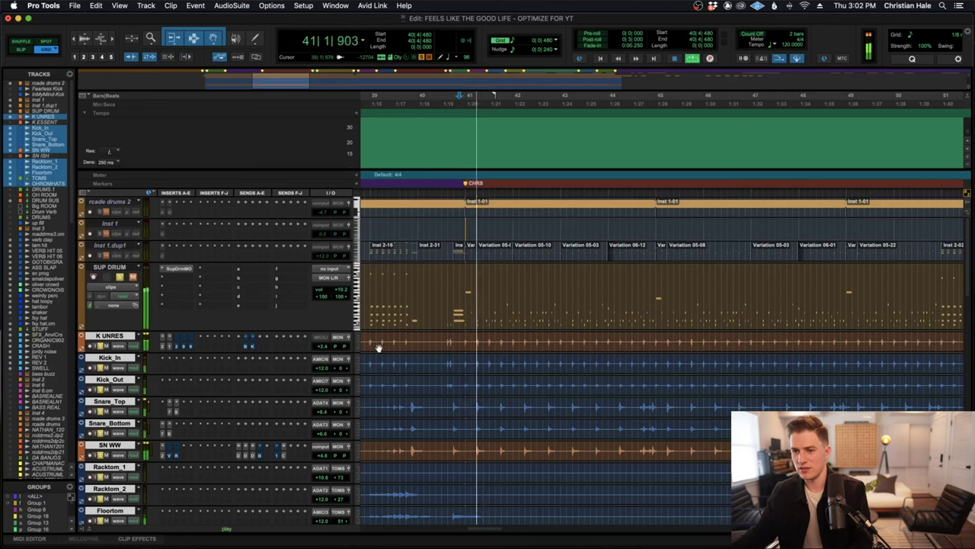
scroll(378, 347, "down", 3)
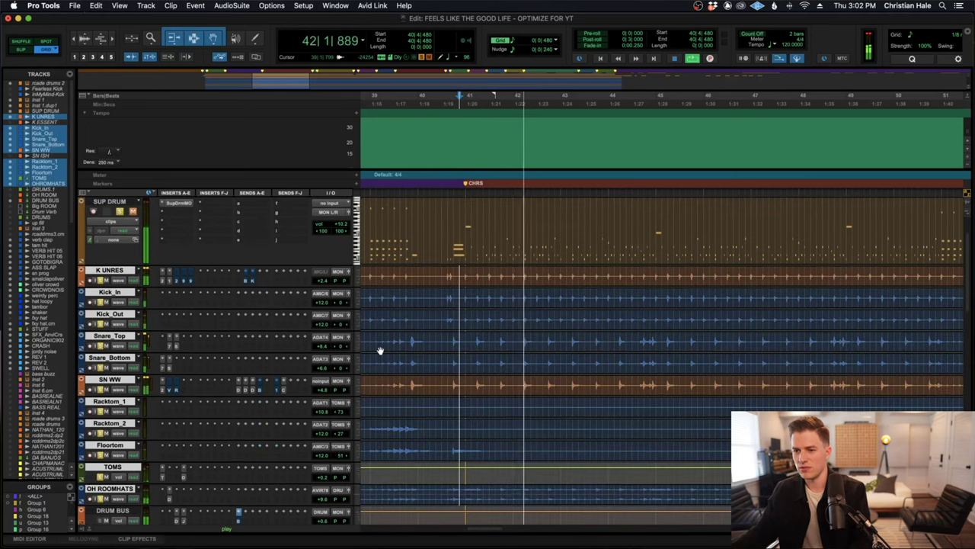
scroll(378, 350, "up", 2)
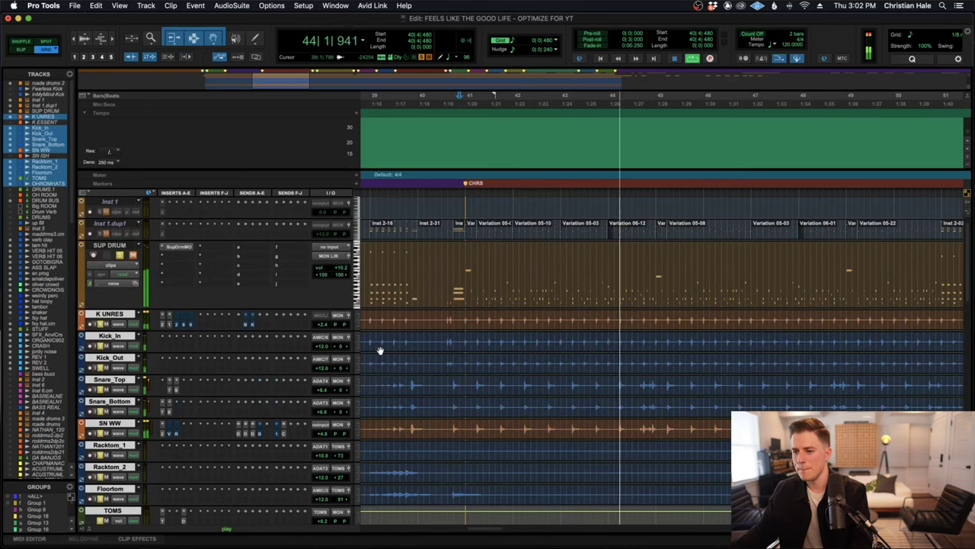
key("space")
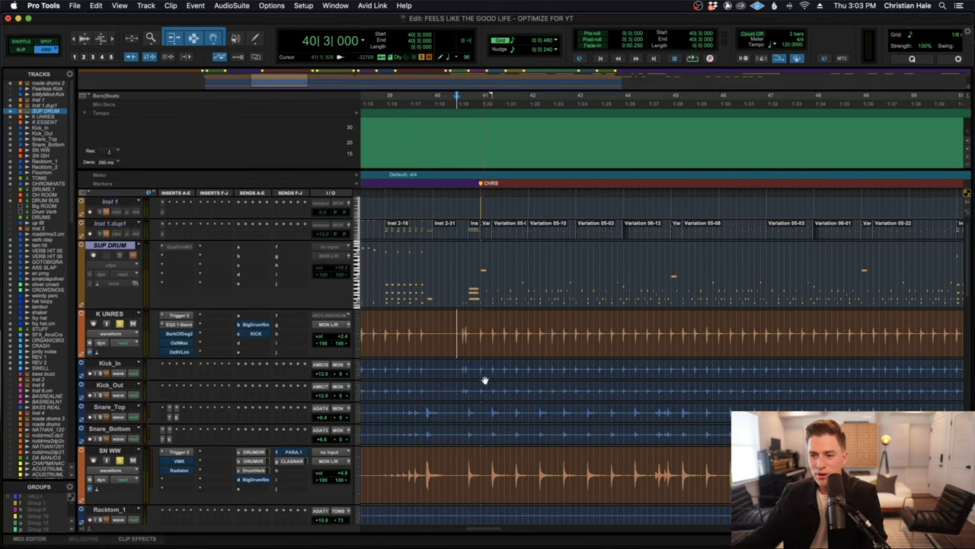
- Zoom out and bring up the Trigger 2 plugin on K UNRES
key("super+bracketleft")
scroll(493, 362, "left", 2)
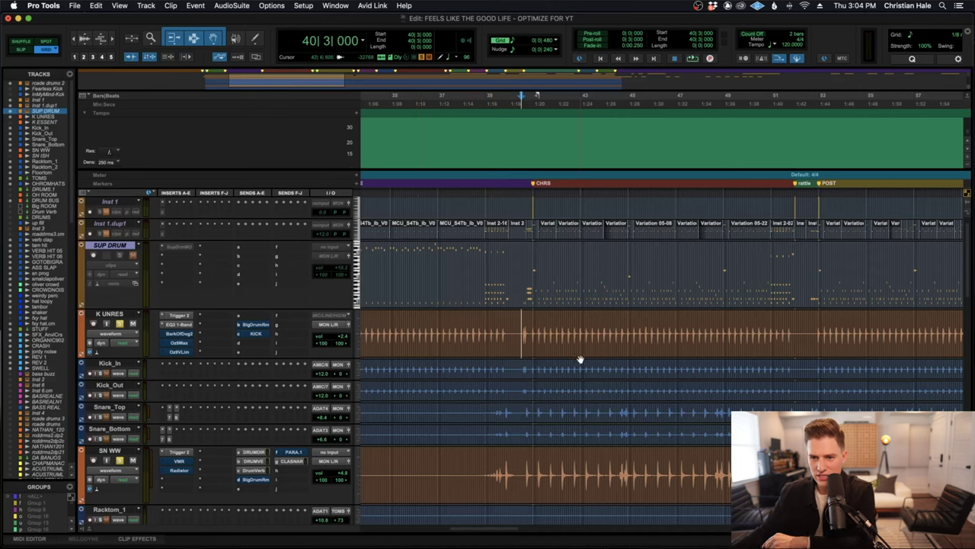
left_click(186, 319)
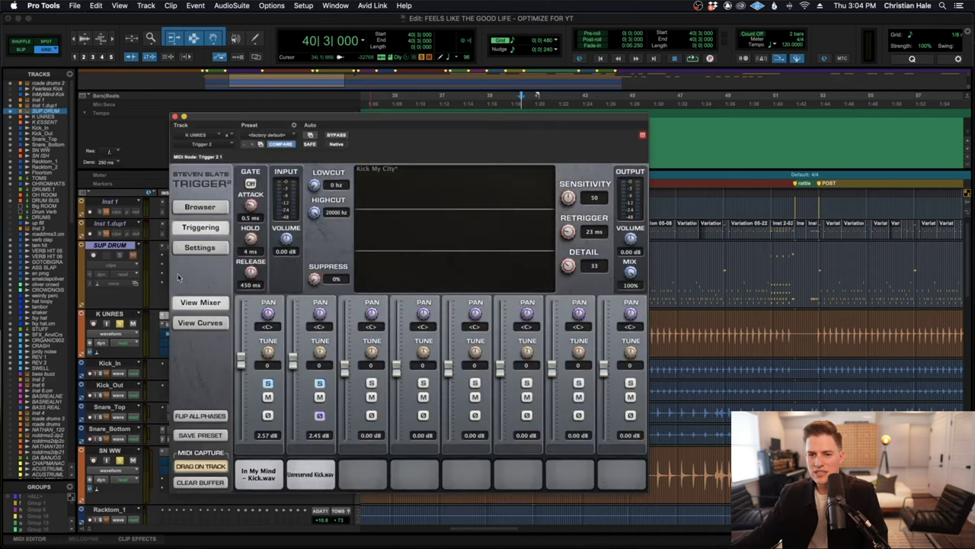
- Audition the 'In My Mind – Kick' and 'Unreserved Kick' samples, then close the kick Trigger 2
left_click_drag(259, 118, 342, 107)
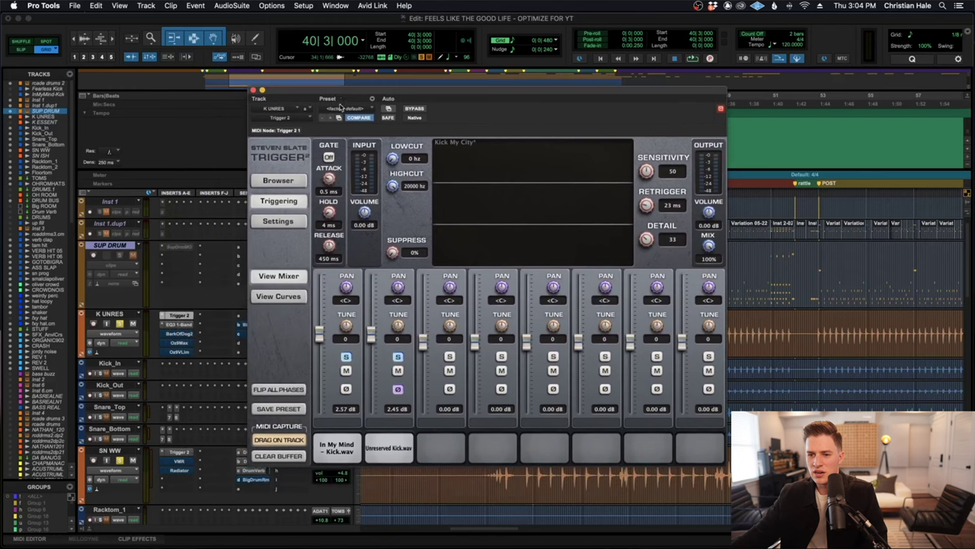
left_click(326, 451)
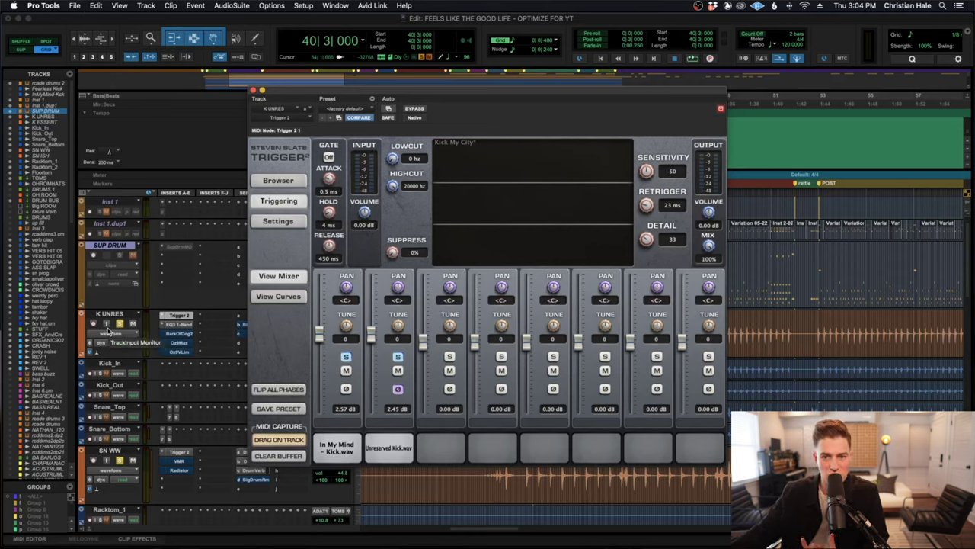
left_click(397, 449)
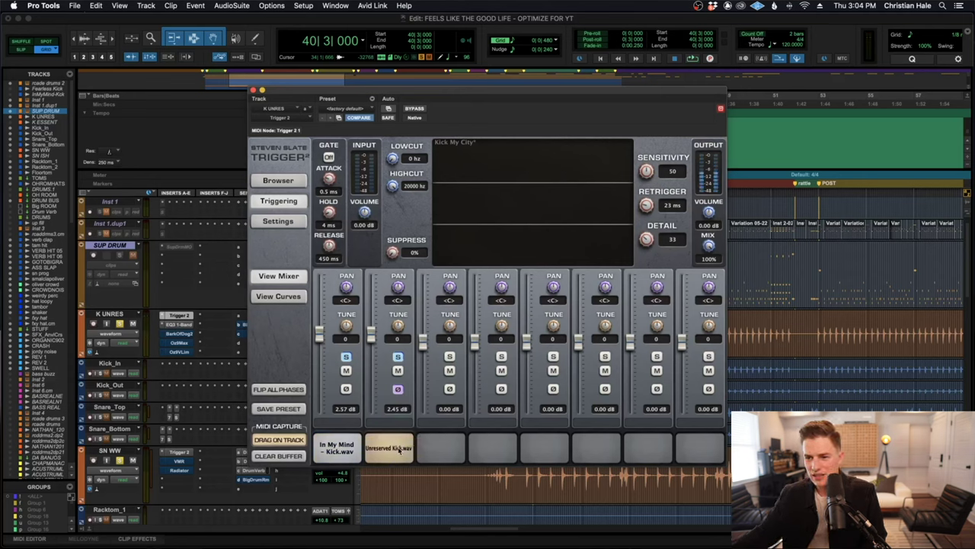
left_click(252, 90)
- Play from bar 35, review SN WW's Trigger 2 plugin, then close it
key("space")
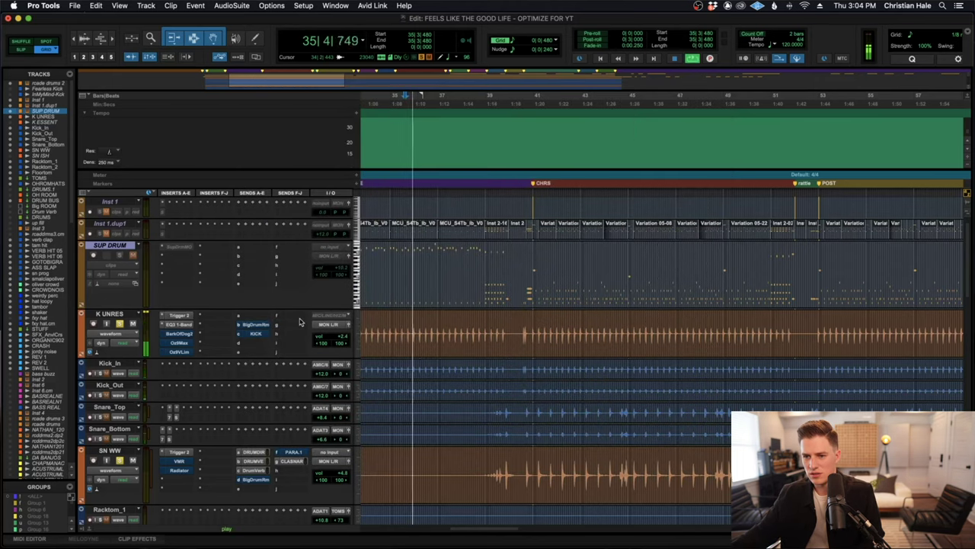
left_click(179, 451)
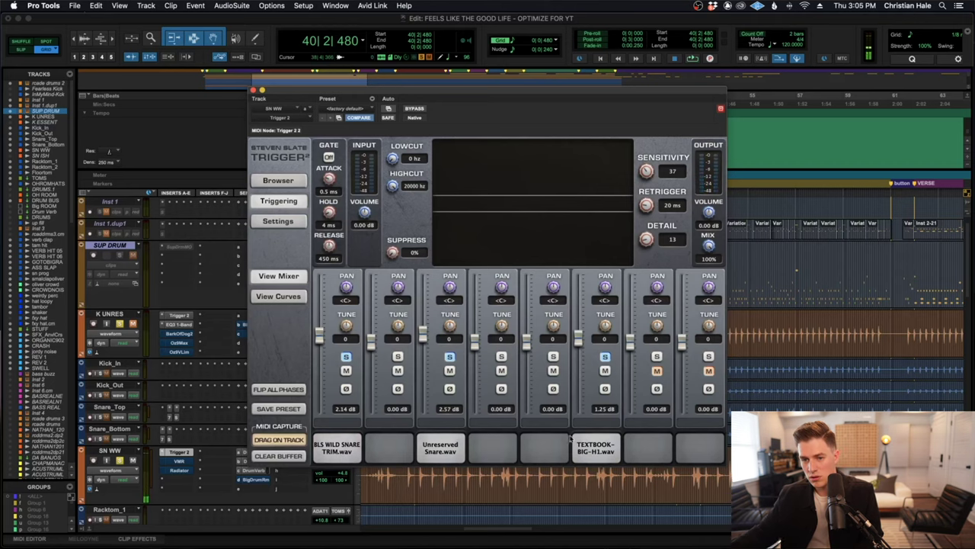
key("super+w")
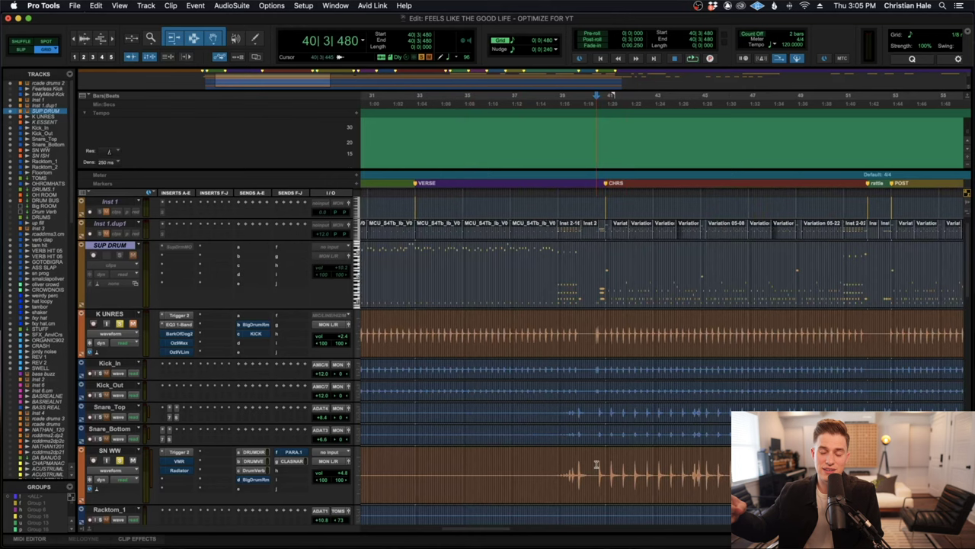
- Audition the chorus entry twice, then play the transition into POST from bar 52 beat 3
key("space")
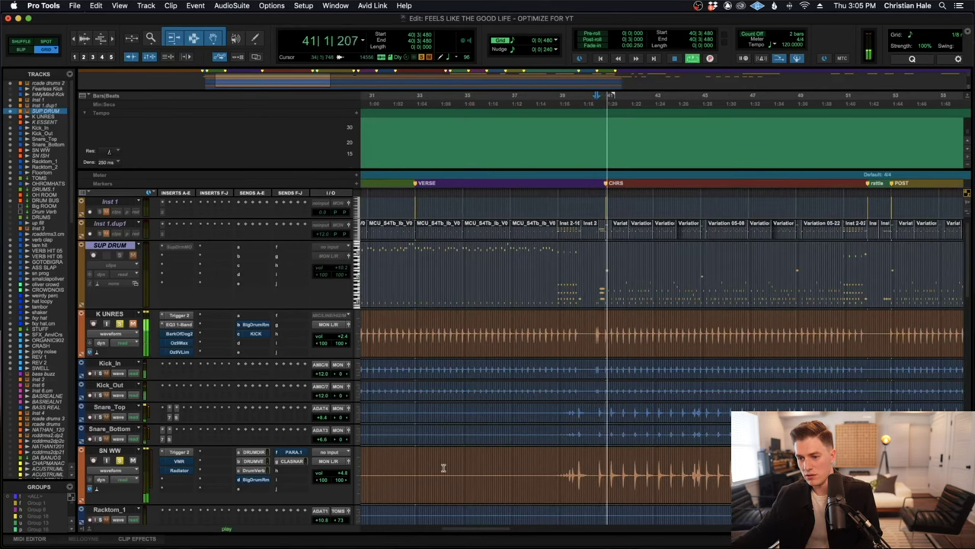
key("space")
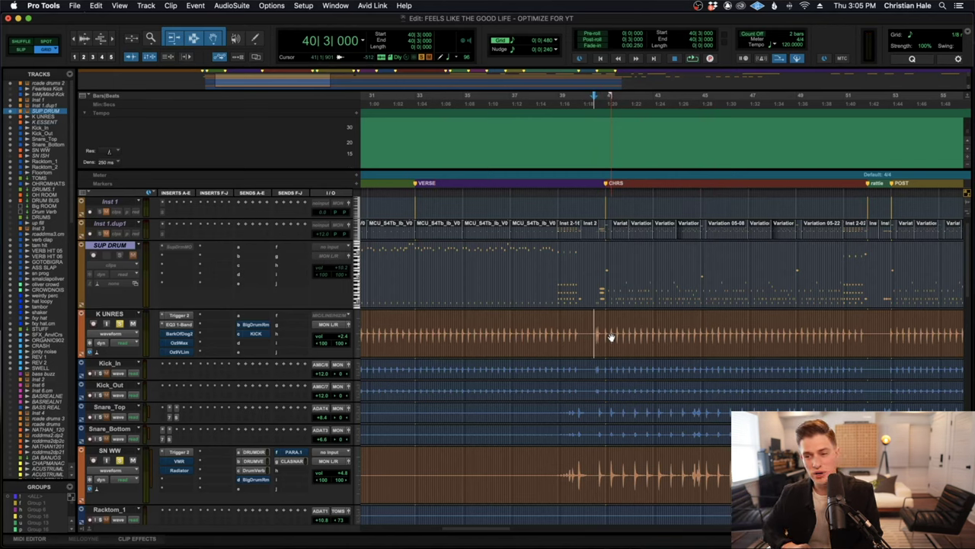
key("space")
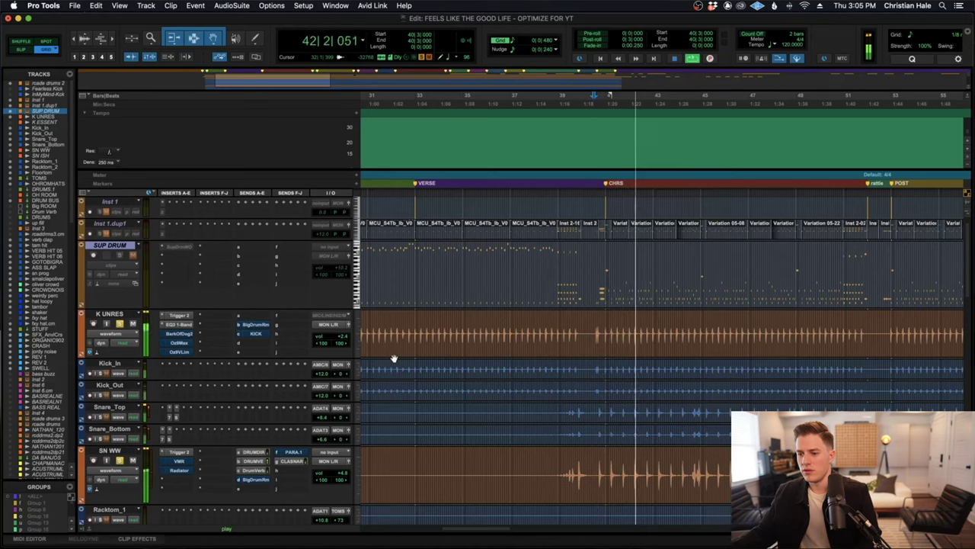
key("space")
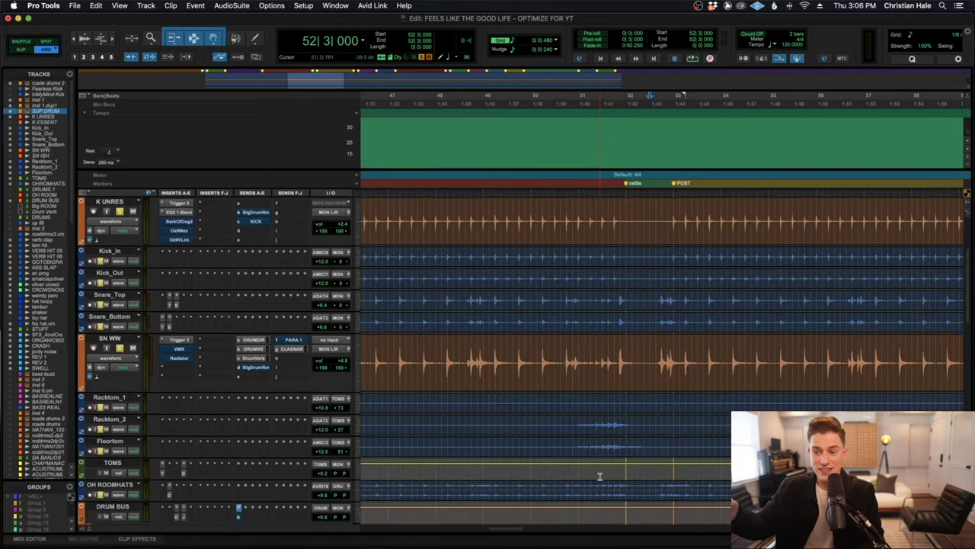
key("space")
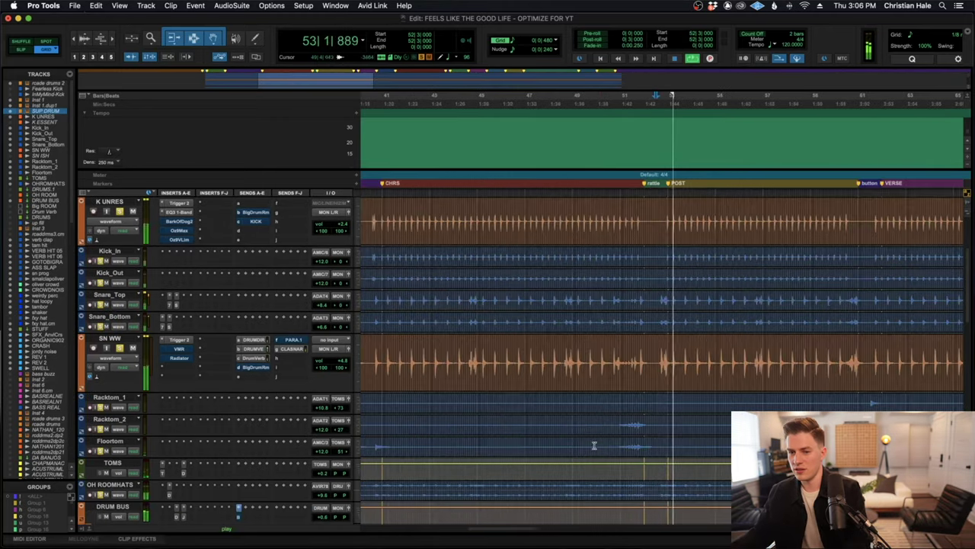
scroll(594, 442, "up", 3)
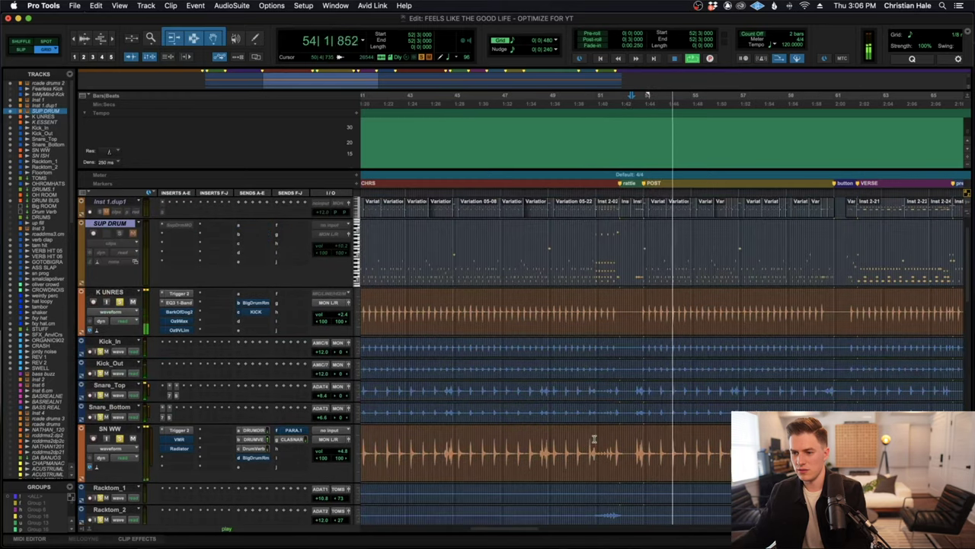
key("space")
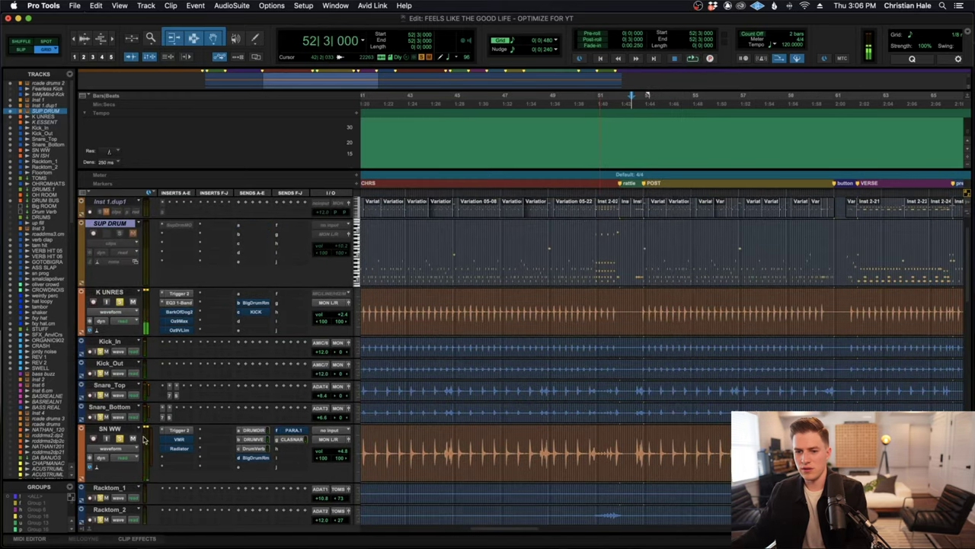
left_click(636, 346)
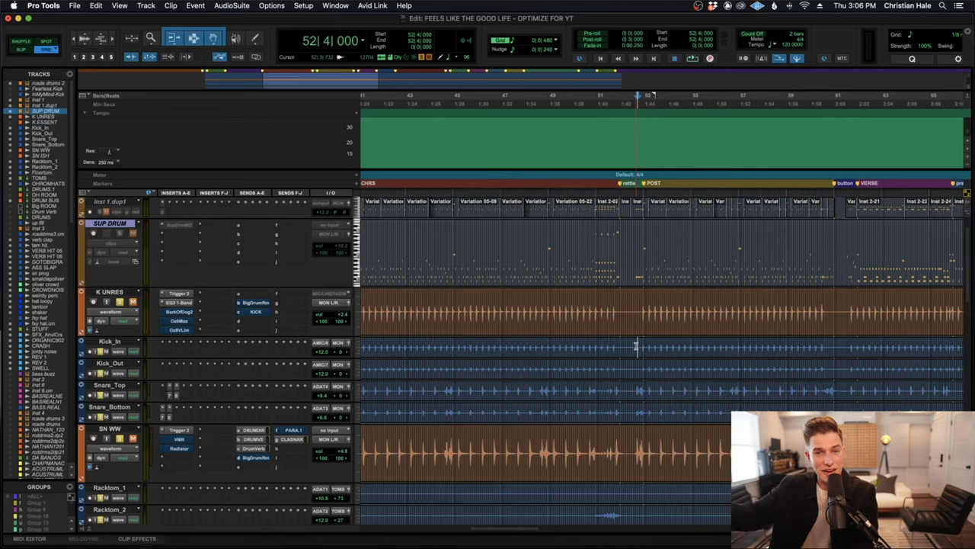
key("space")
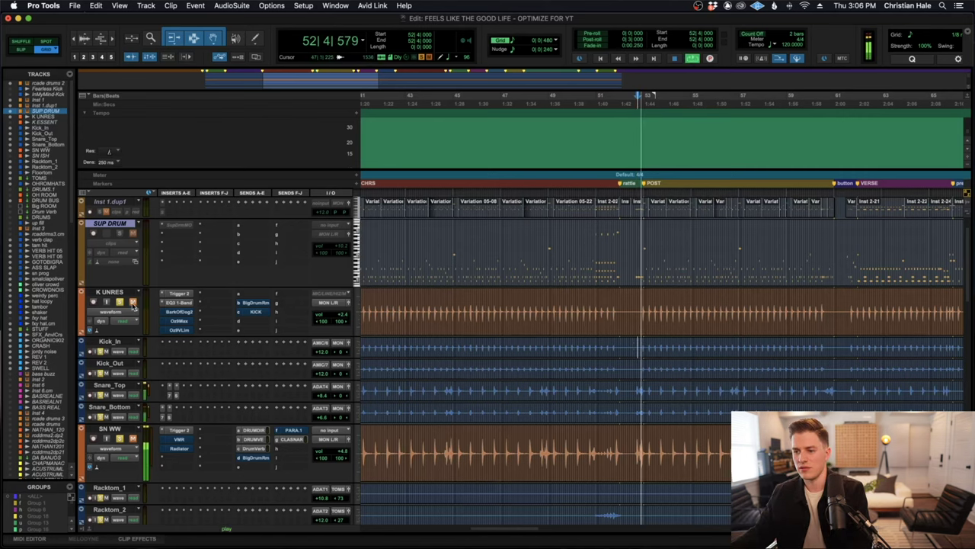
scroll(503, 330, "right", 2)
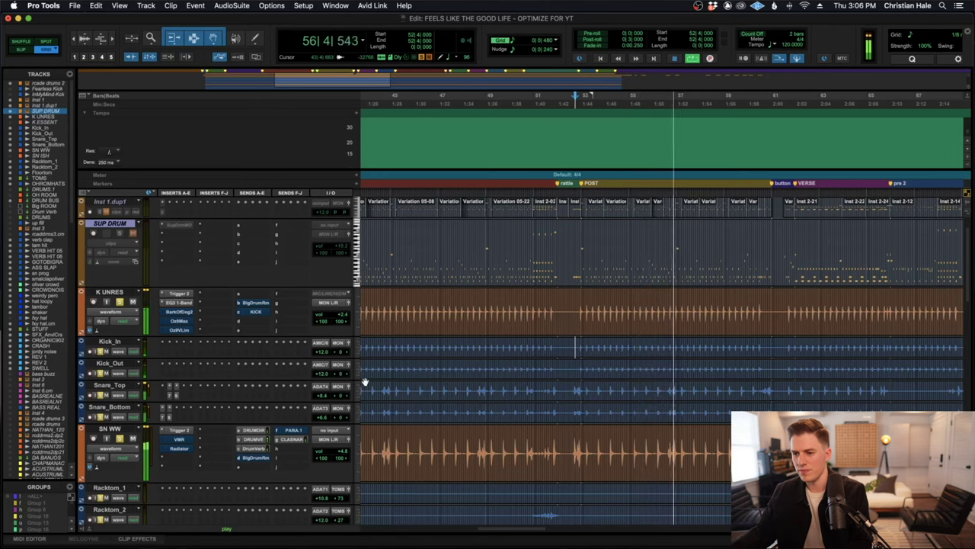
key("space")
scroll(364, 381, "down", 1)
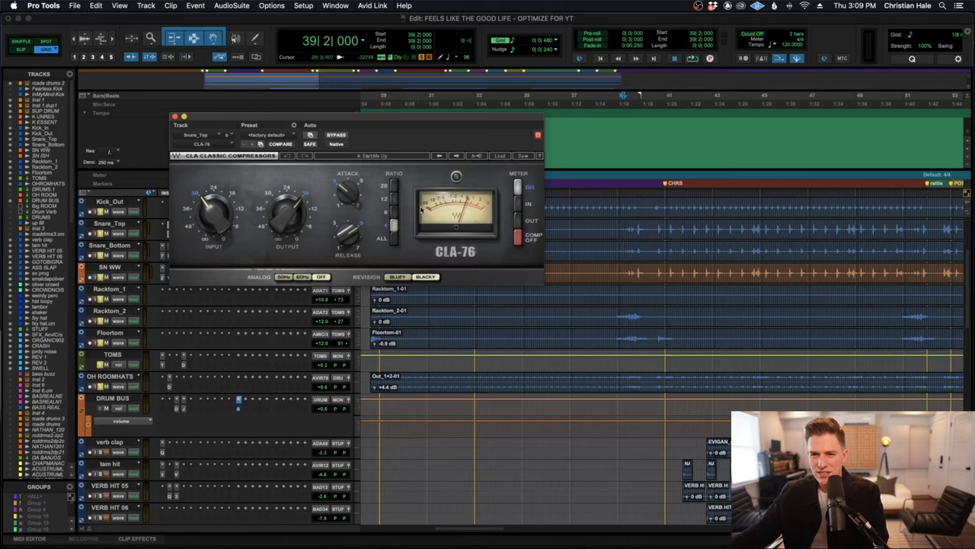
- Close the CLA-76 window, then open and close the SSL E-Channel on Snare_Top
left_click(175, 117)
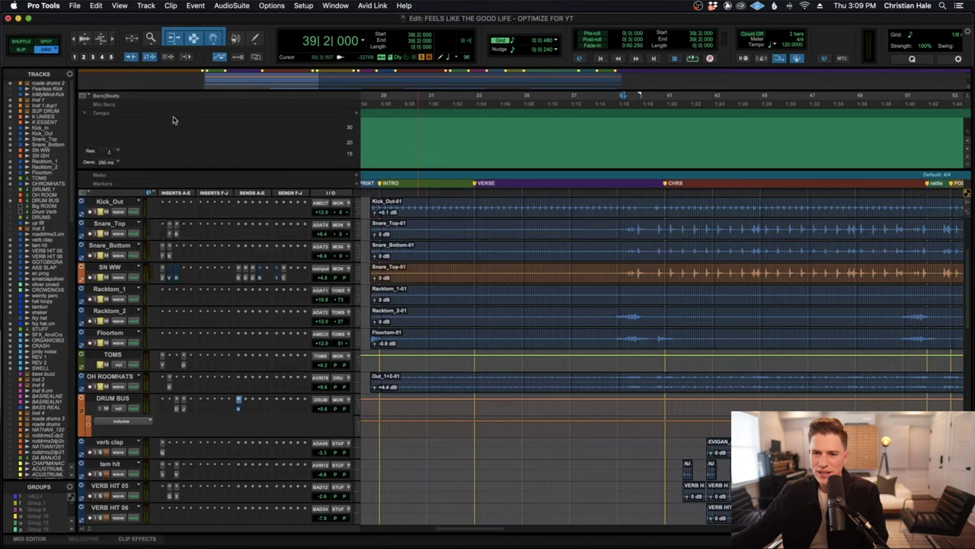
left_click(175, 234)
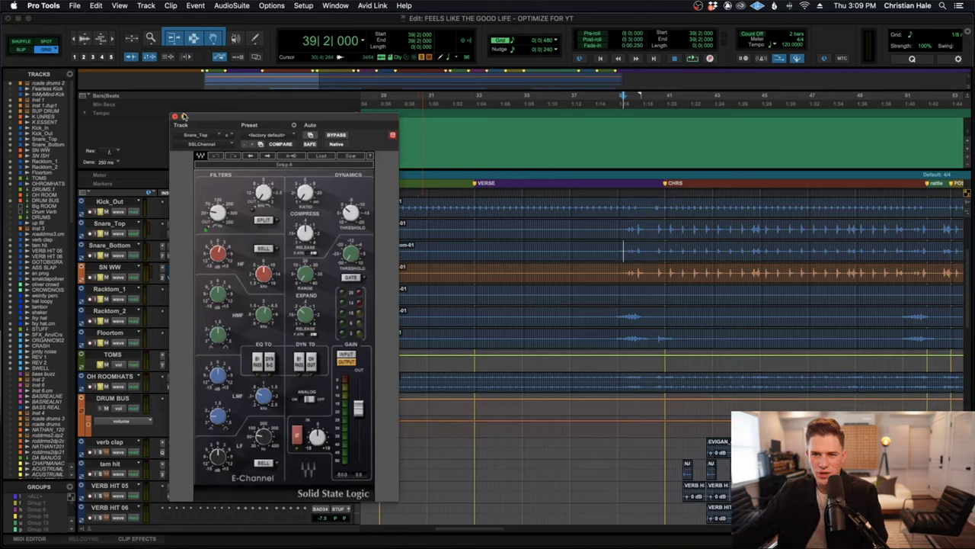
left_click(176, 118)
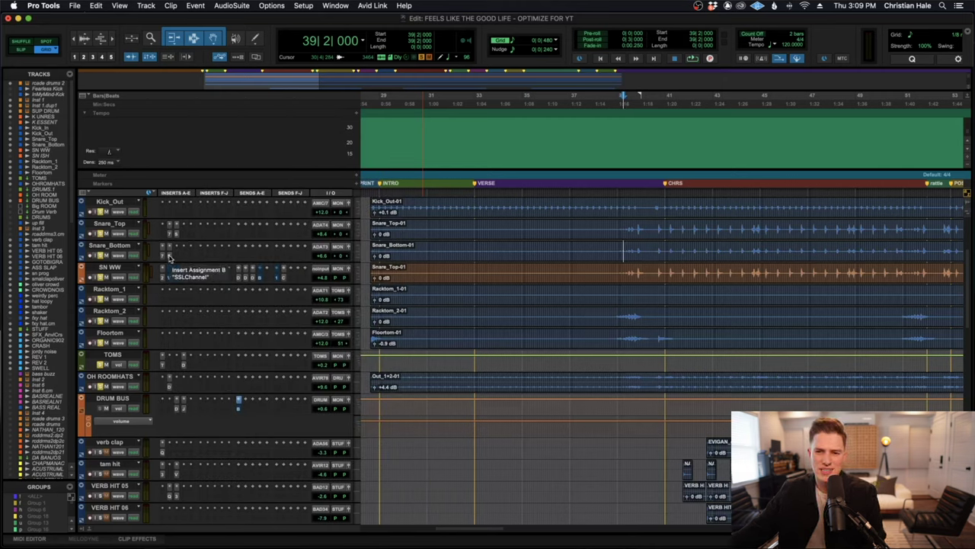
- Play the drums into the chorus, stop, and replay the chorus transition
key("space")
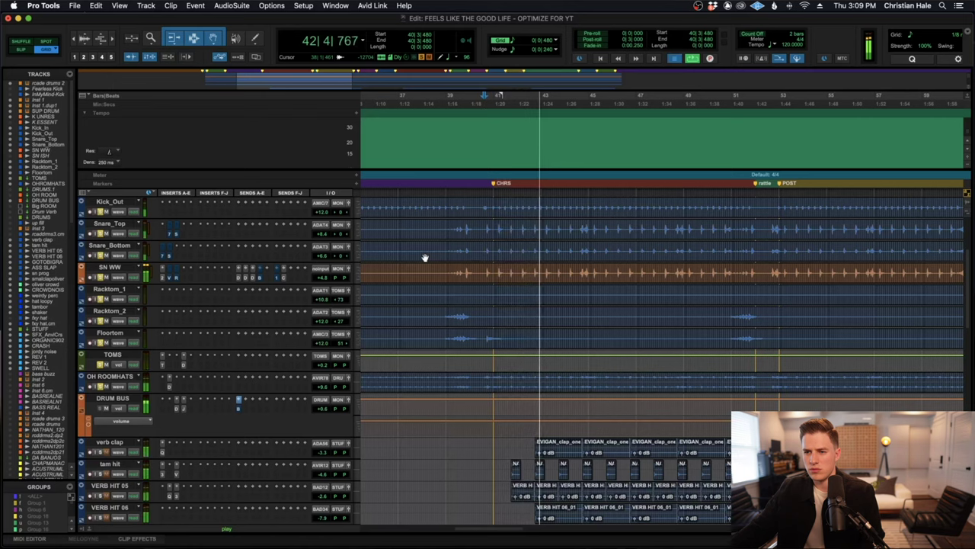
key("space")
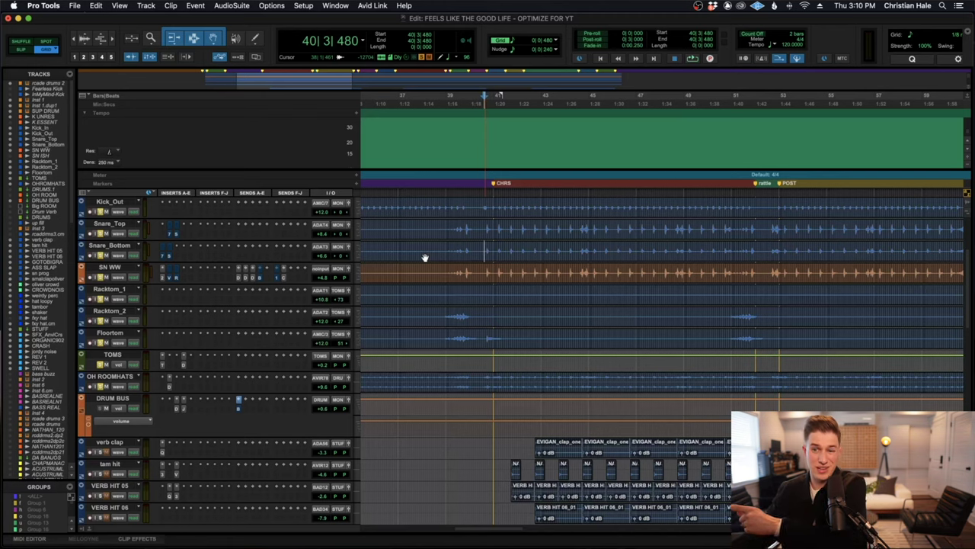
key("space")
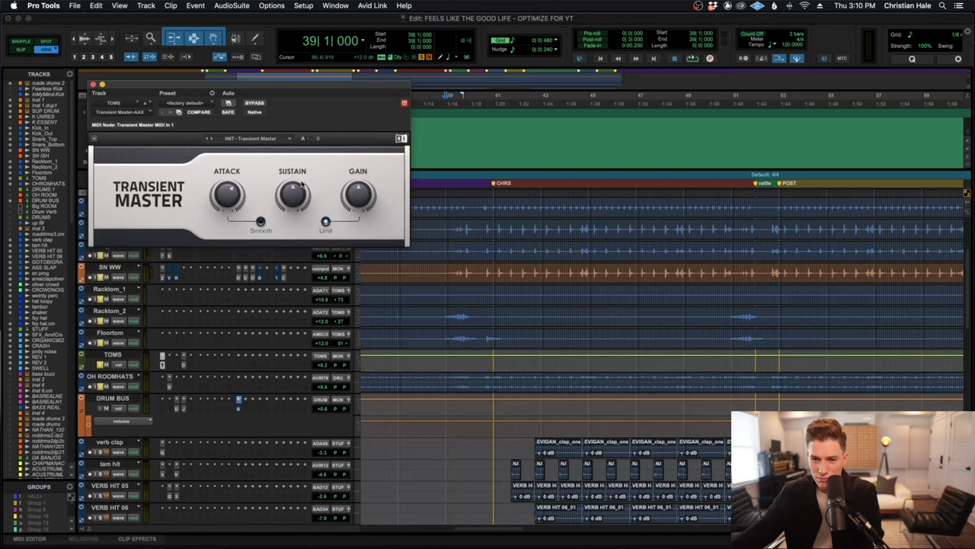
left_click(184, 365)
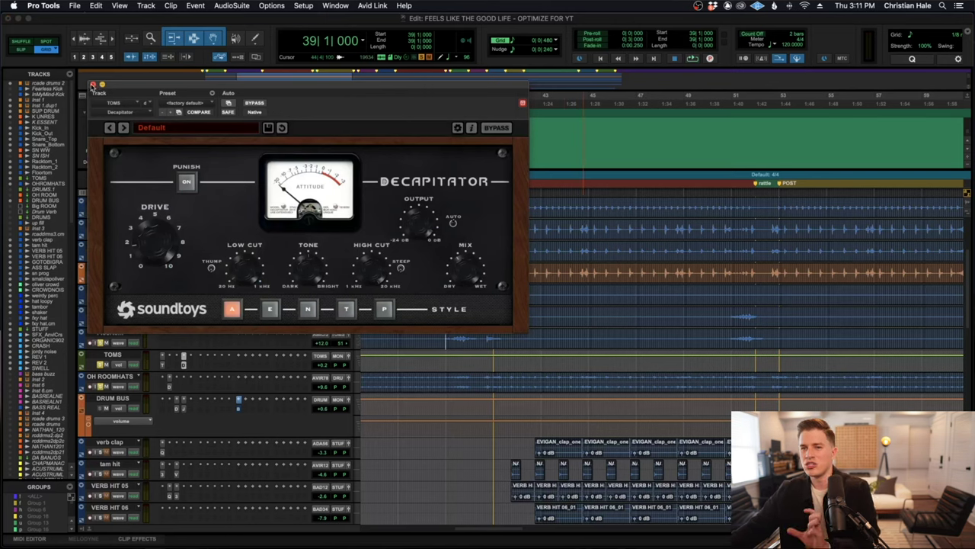
left_click(92, 85)
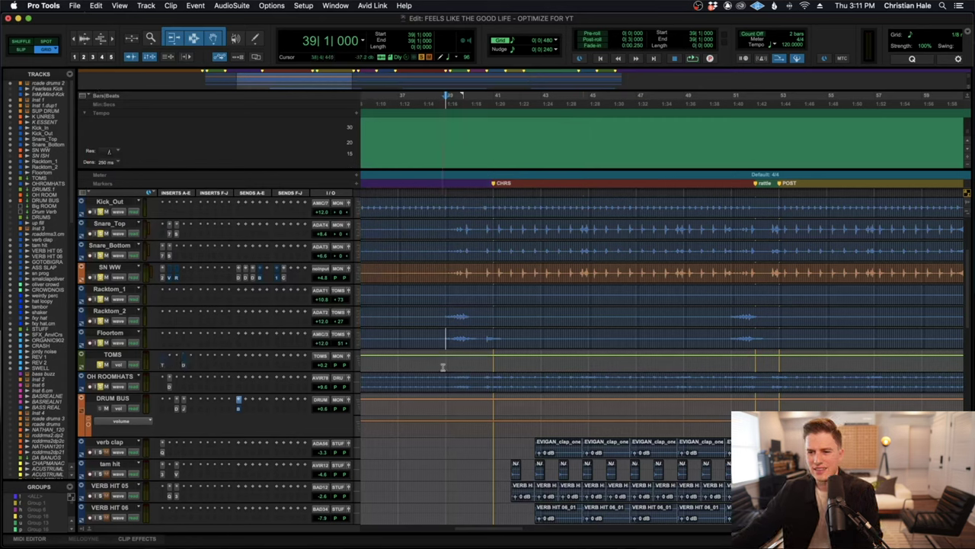
key("space")
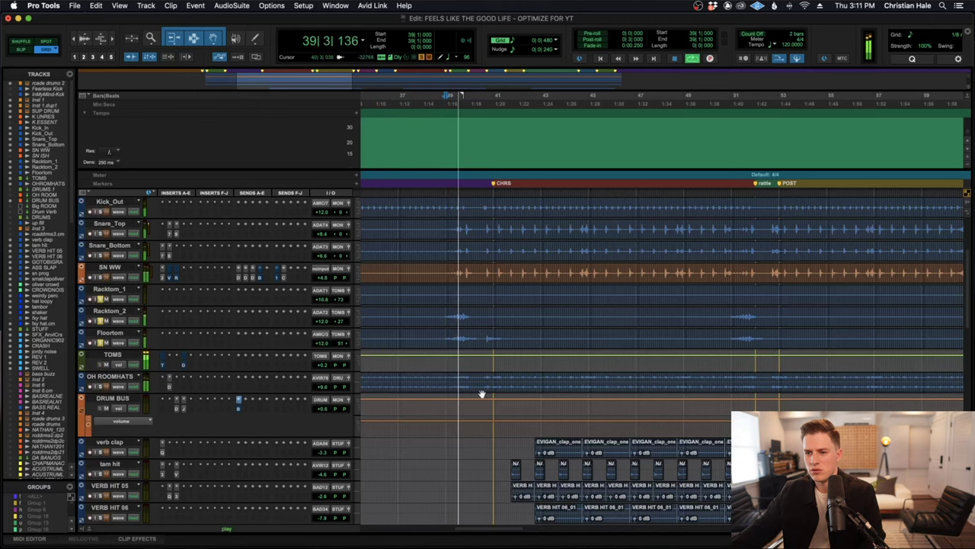
key("space")
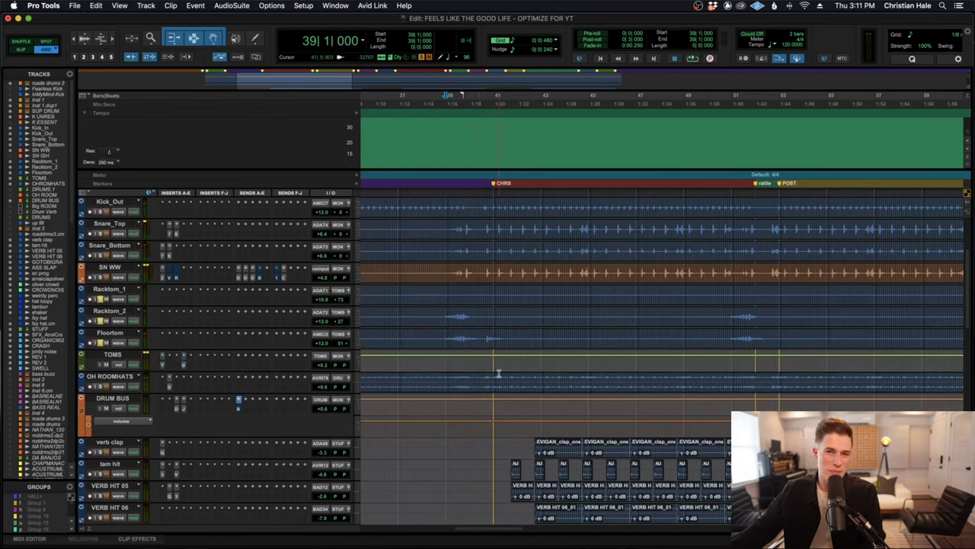
key("space")
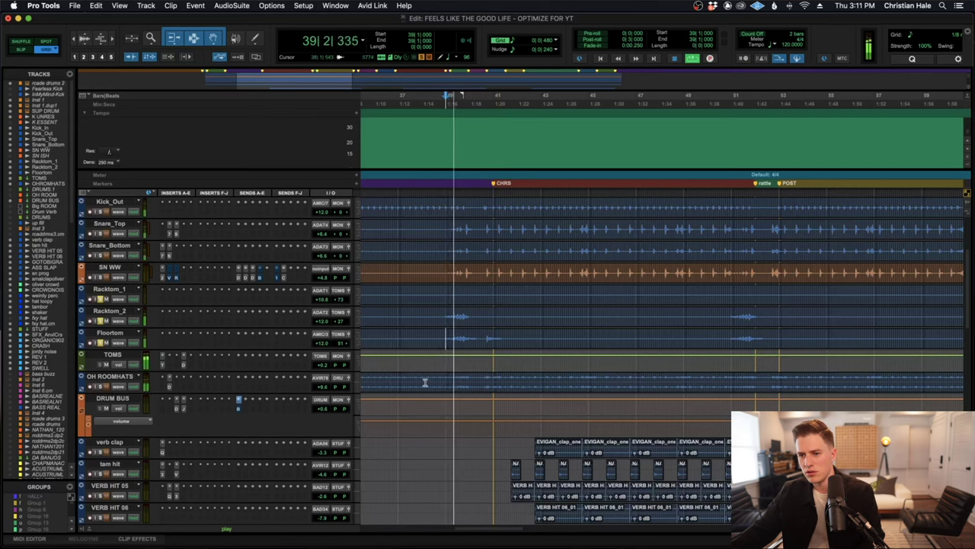
key("space")
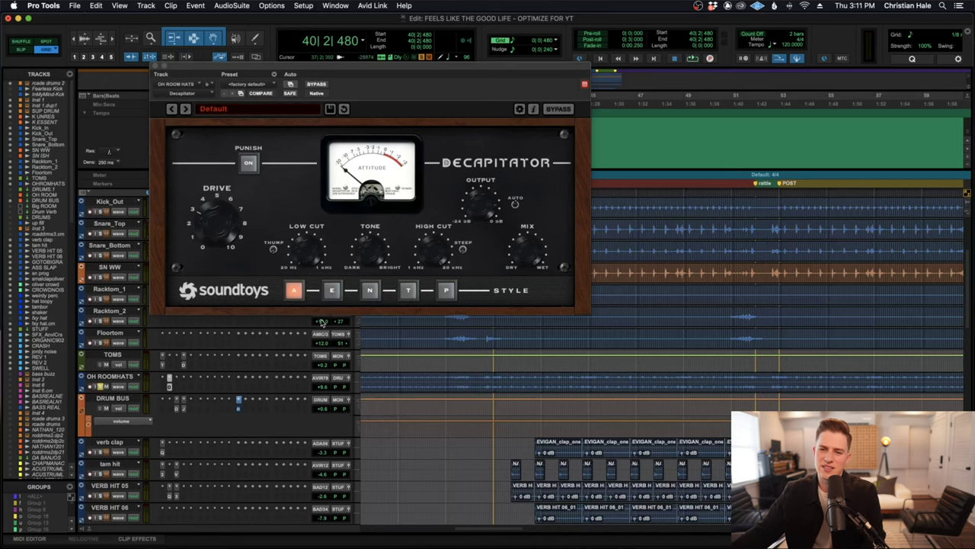
left_click(155, 76)
key("space")
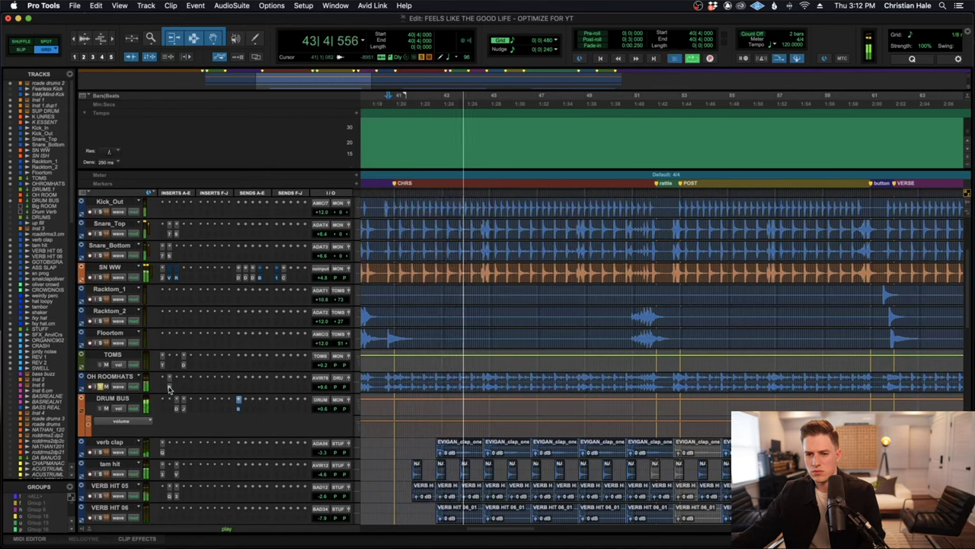
key("space")
left_click(169, 386)
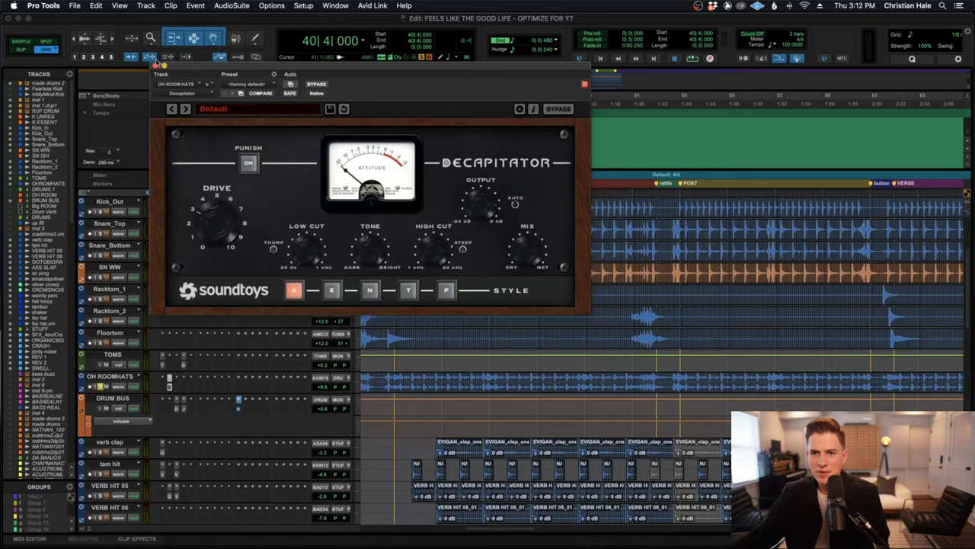
left_click(155, 65)
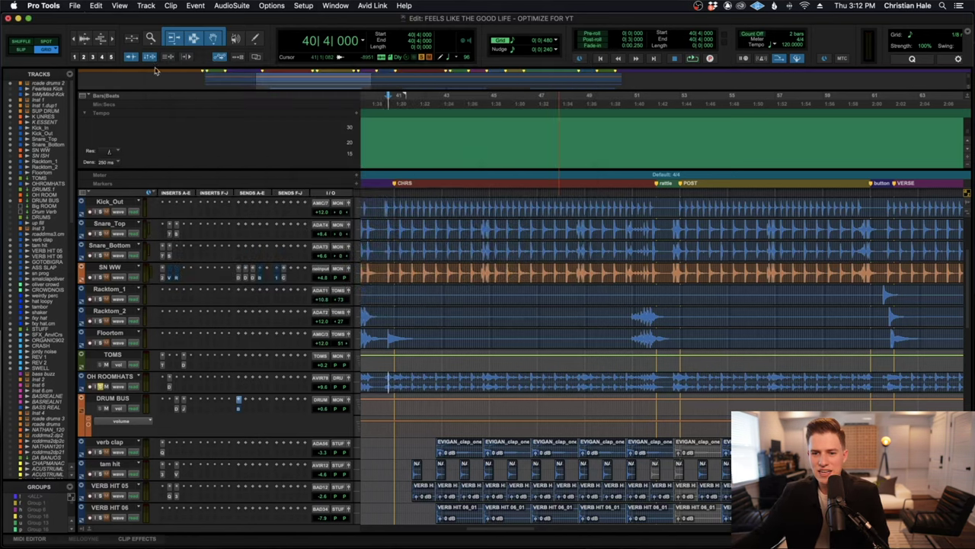
left_click(178, 410)
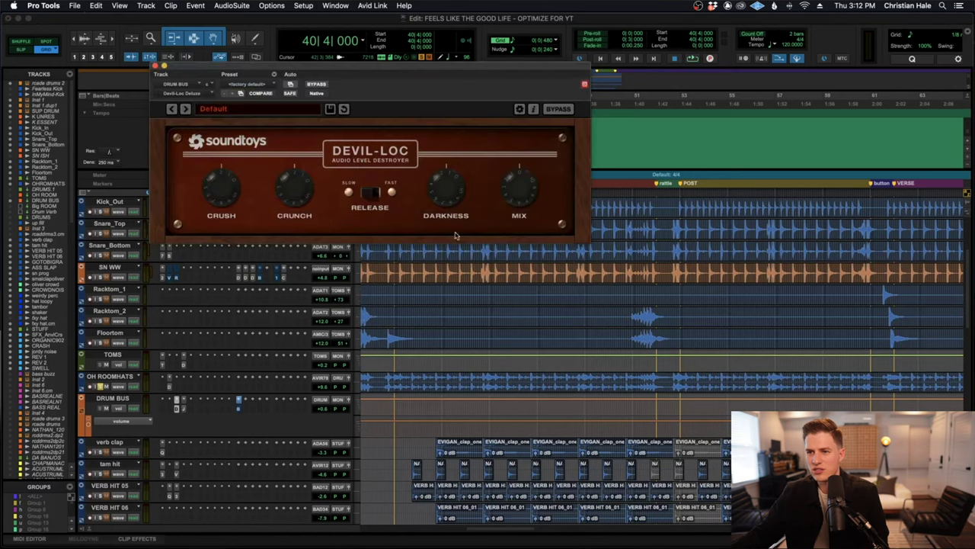
left_click(184, 410)
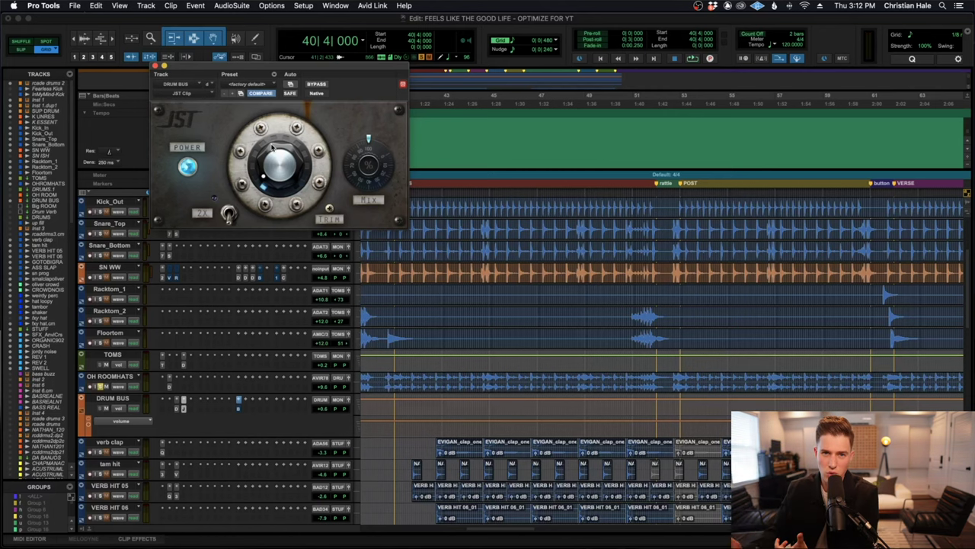
left_click(183, 403)
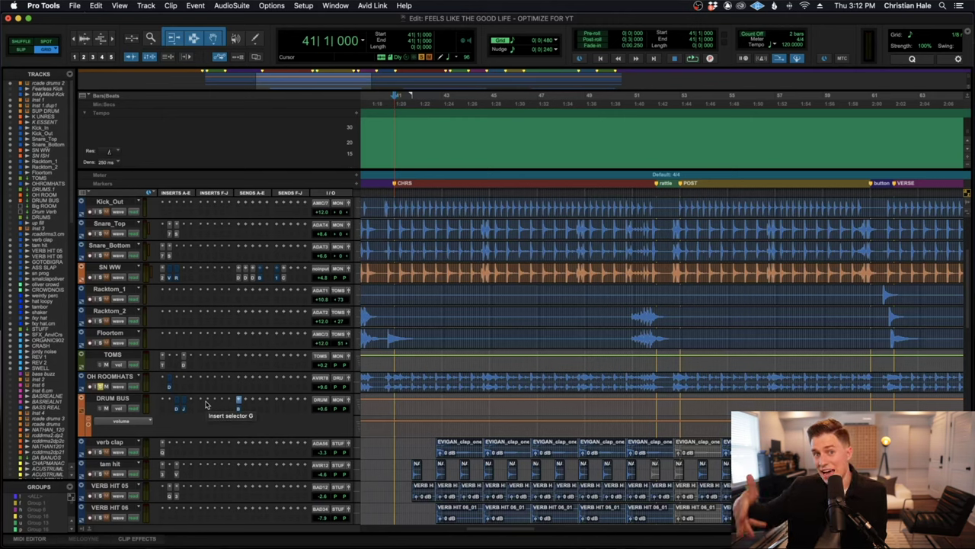
key("space")
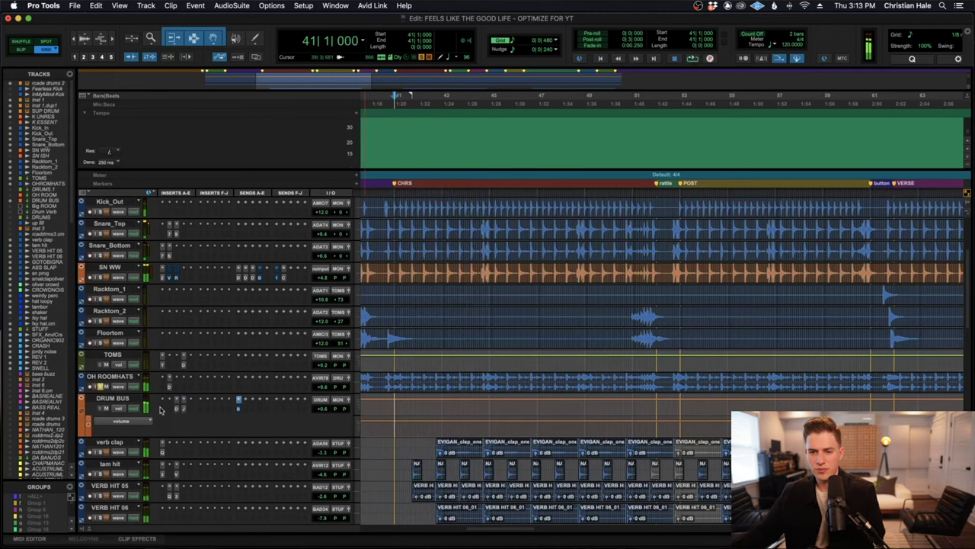
- Start playback at bar 38 beat 4 and audition the drums into the chorus twice
scroll(501, 424, "up", 3)
scroll(502, 423, "left", 3)
left_click(502, 423)
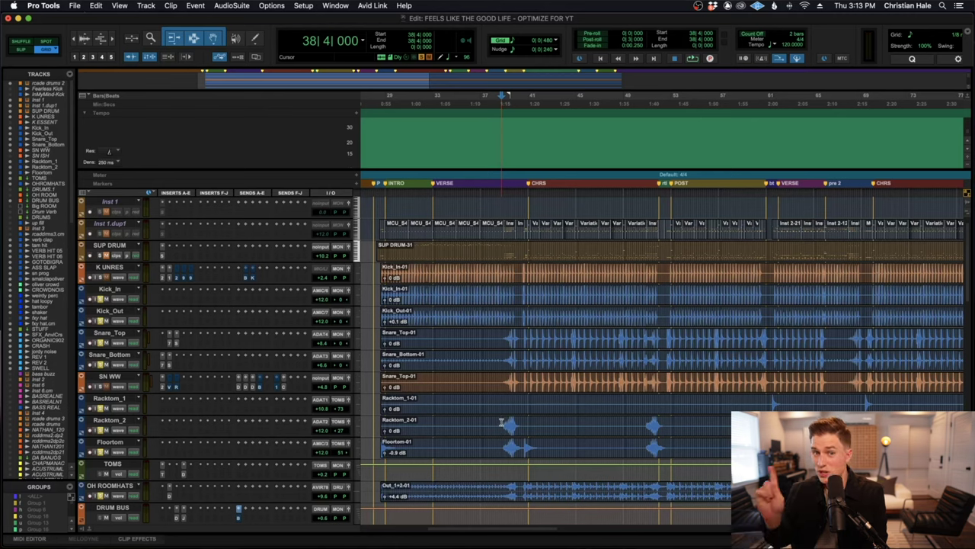
key("space")
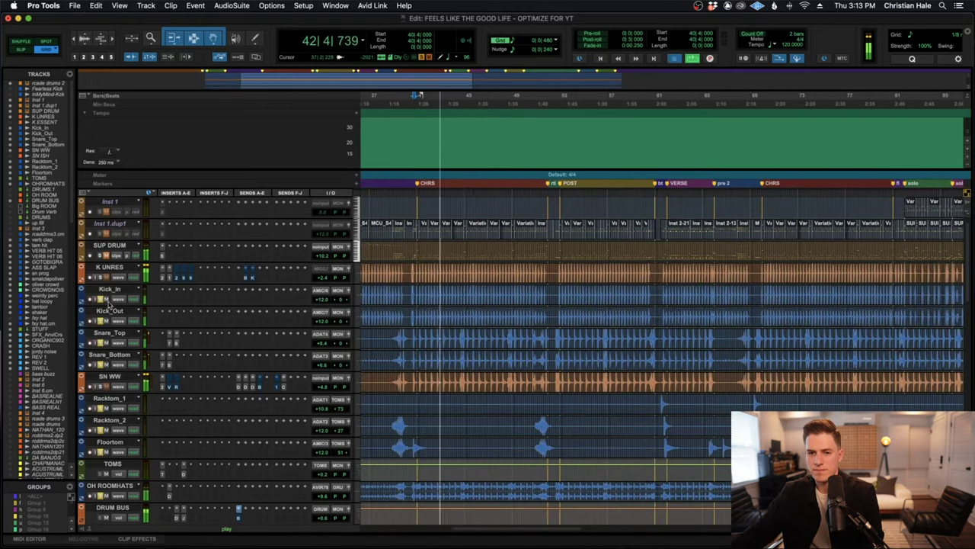
key("space")
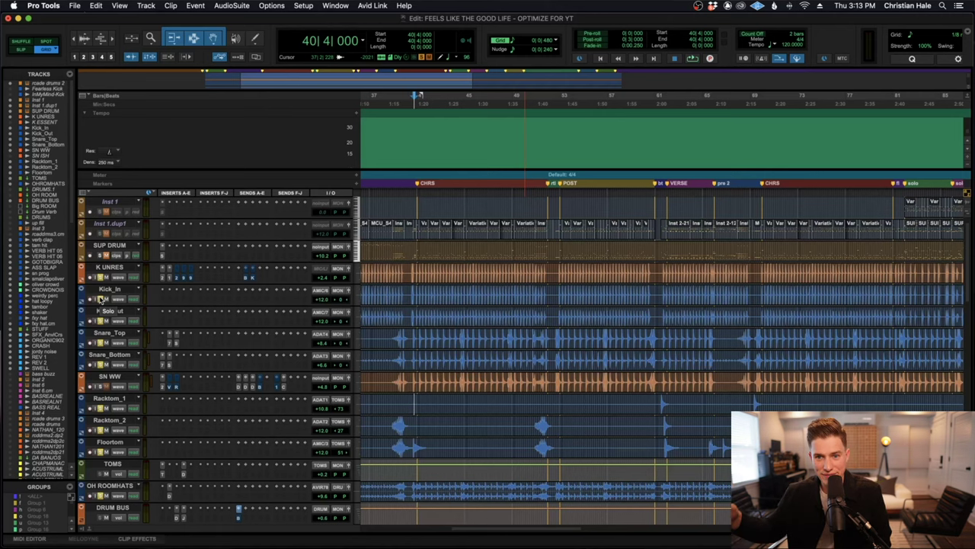
key("space")
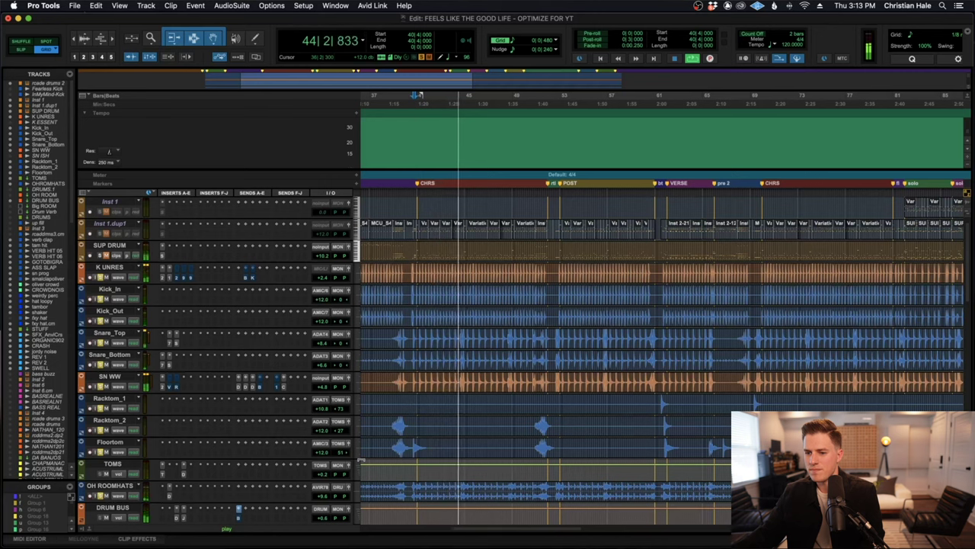
key("space")
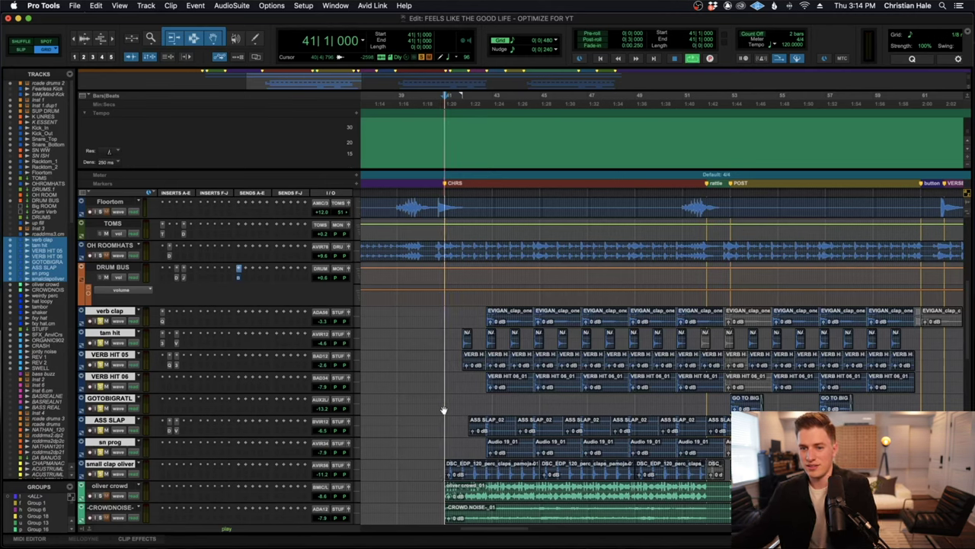
- Audition the chorus from bar 40–41 twice
key("space")
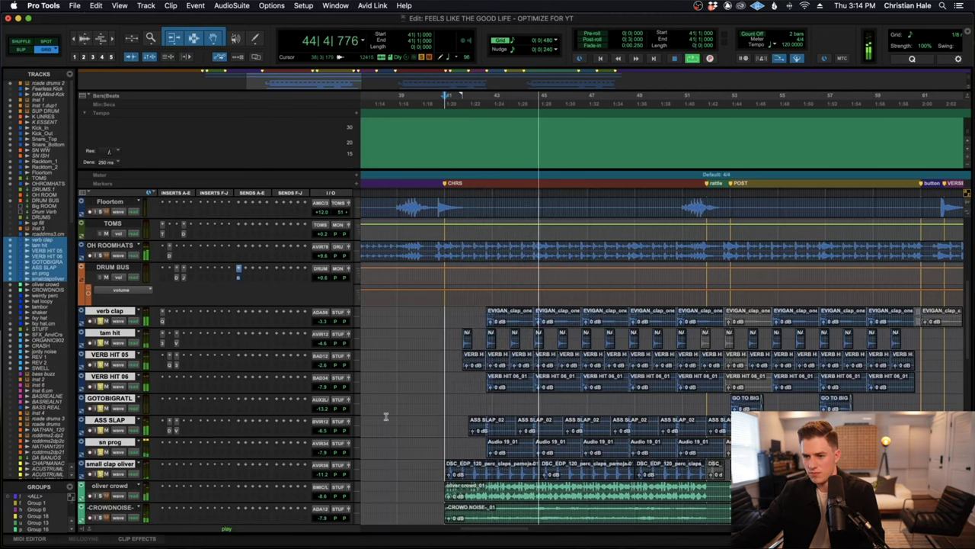
key("space")
scroll(403, 398, "up", 3)
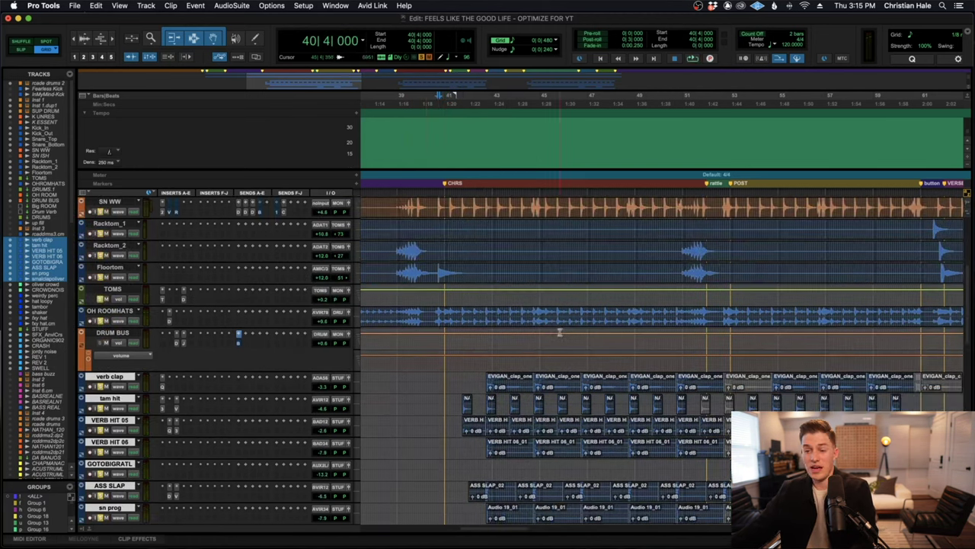
key("space")
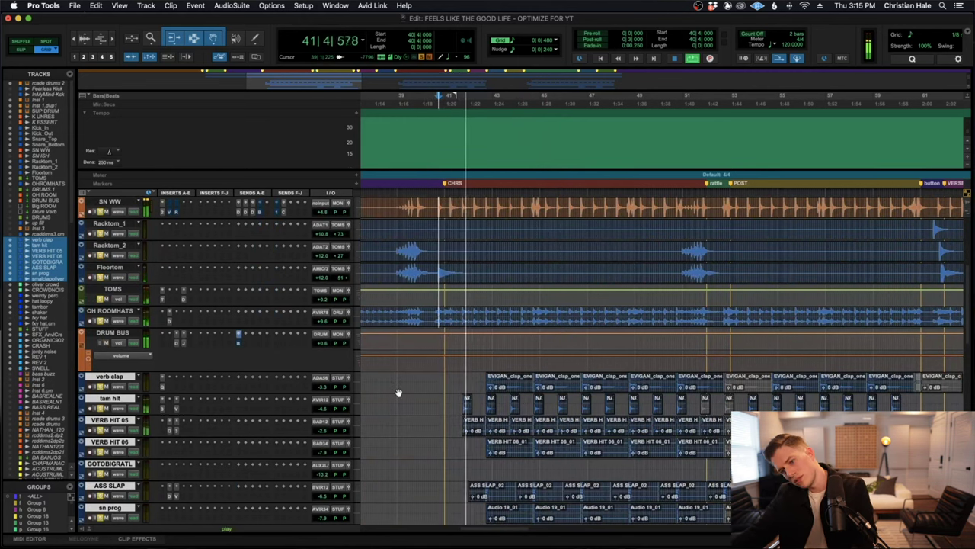
scroll(398, 393, "down", 2)
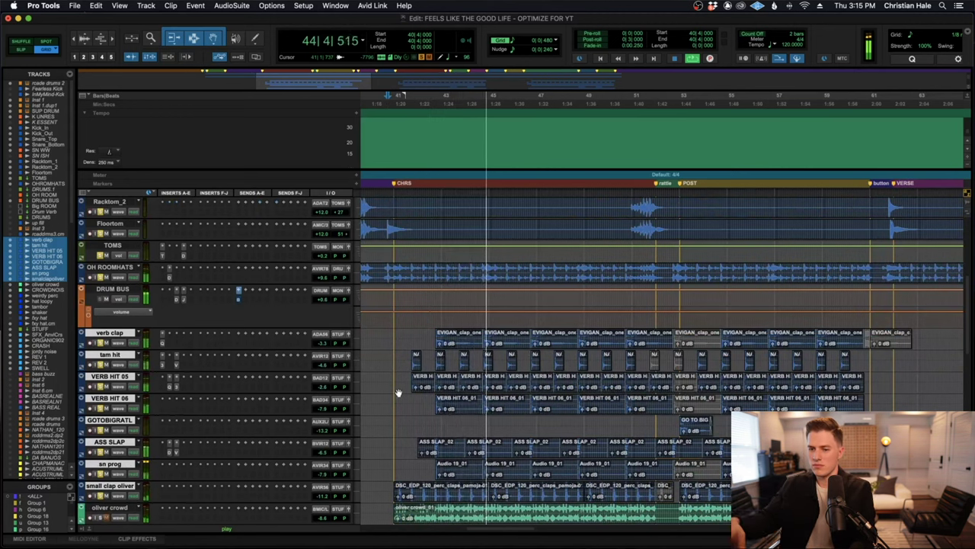
key("space")
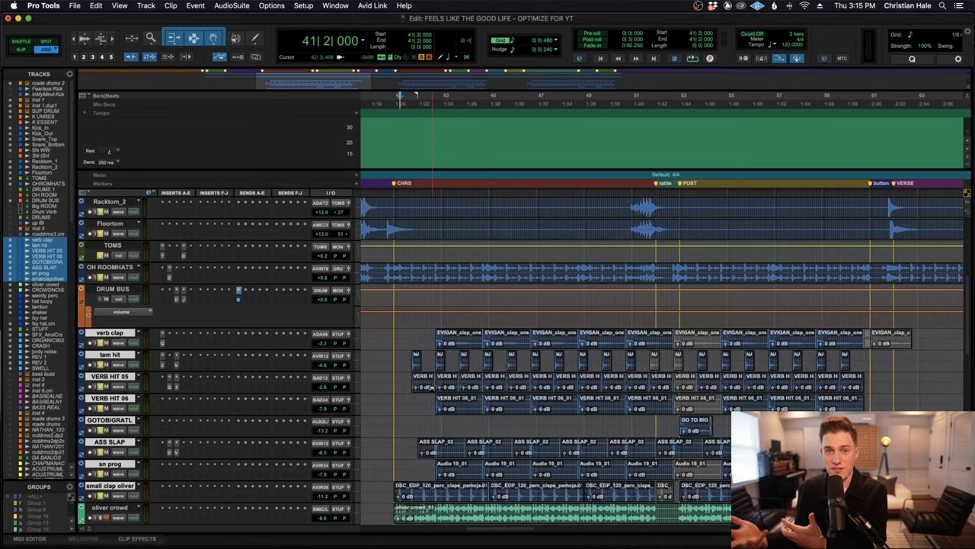
- Zoom in and move the VERB HIT 05-01 clip one slot later
left_click(423, 387)
key("super+bracketright")
key("super+bracketright")
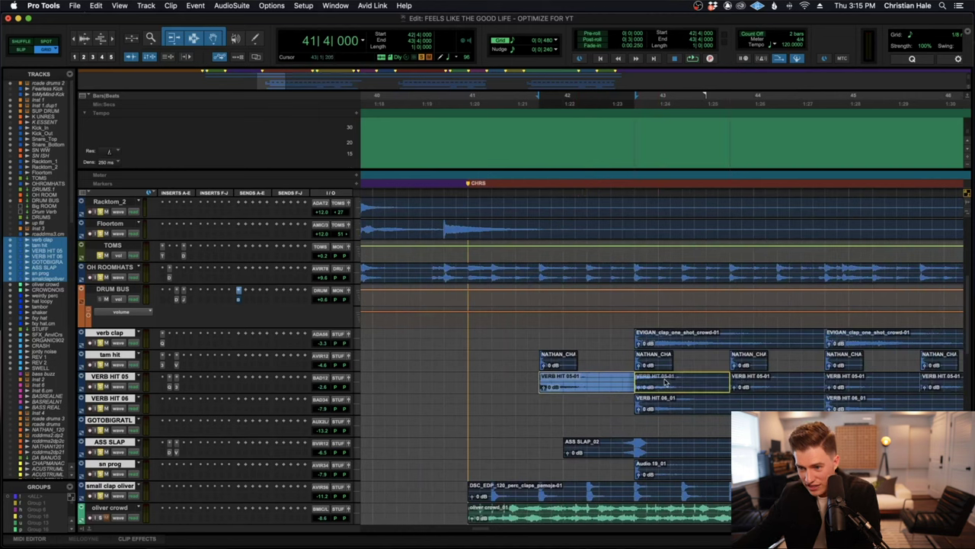
left_click(668, 385)
left_click_drag(674, 386, 769, 388)
key("super+bracketleft")
key("super+bracketleft")
- Select the oliver crowd clip spanning bars 41–61
scroll(665, 411, "down", 1)
scroll(665, 411, "down", 2)
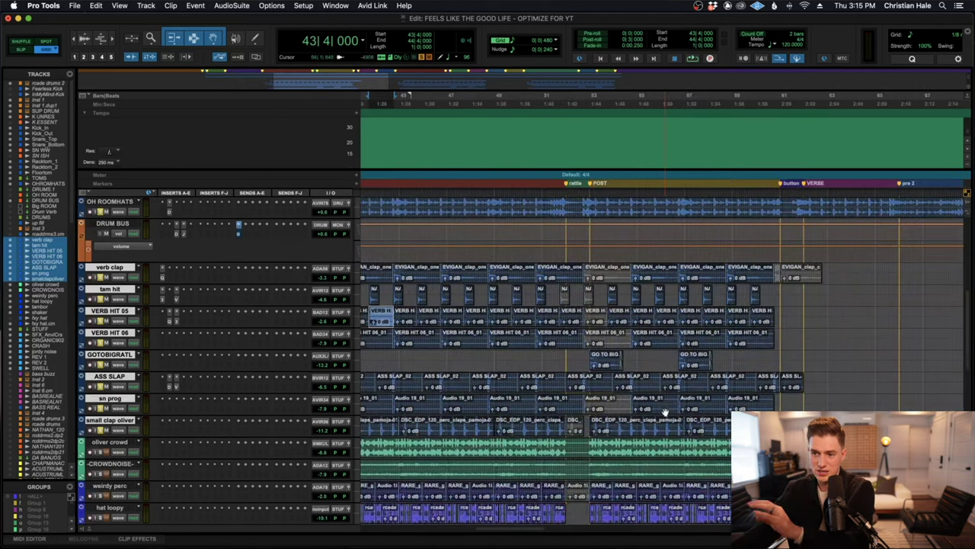
scroll(660, 412, "left", 3)
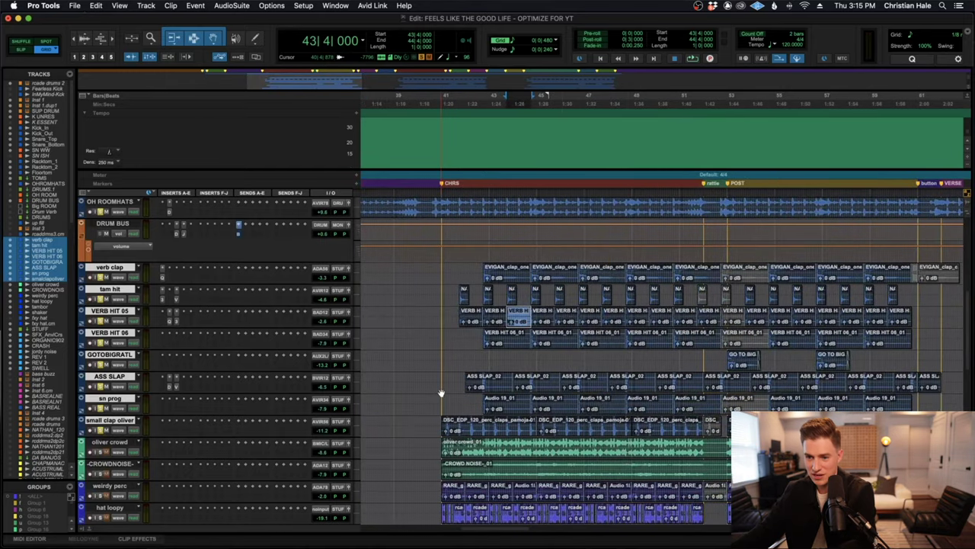
scroll(440, 393, "down", 2)
scroll(556, 412, "right", 1)
left_click(556, 411)
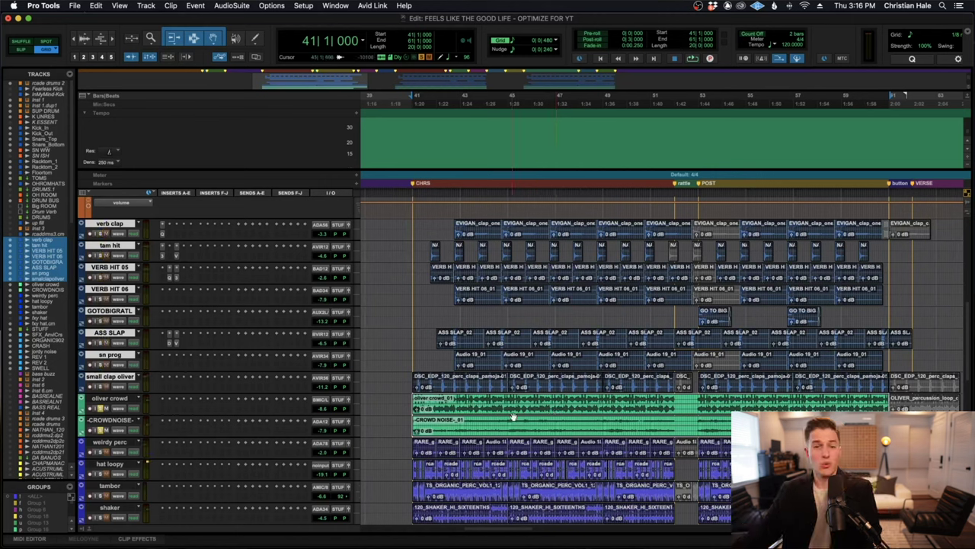
- Play the chorus from bar 41 twice, then select bars 41–52 across weirdy perc to fxy hat.cm
key("space")
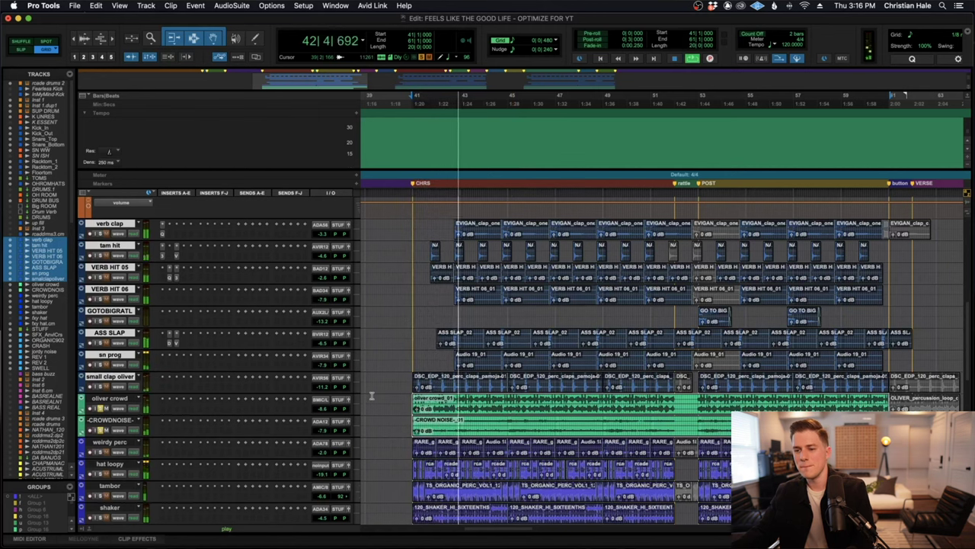
key("space")
scroll(371, 396, "down", 1)
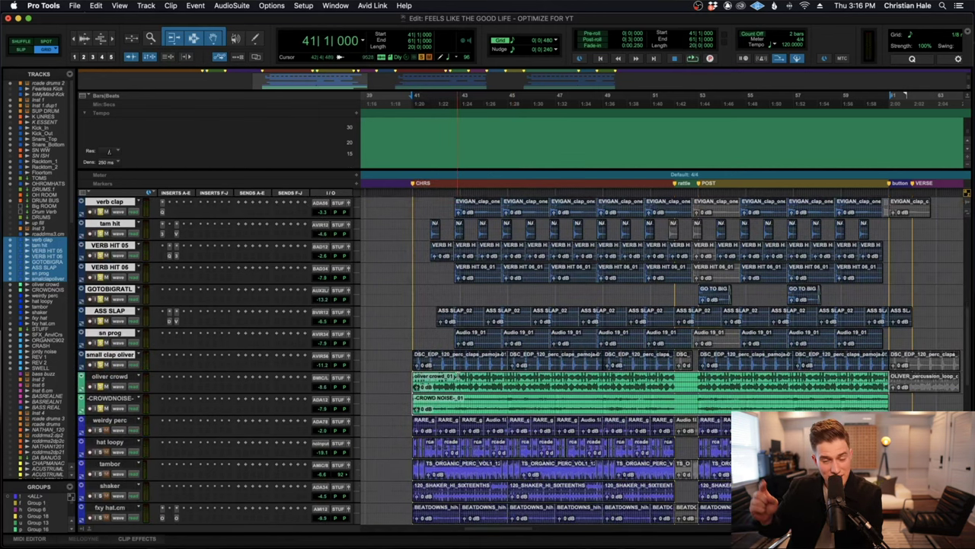
key("space")
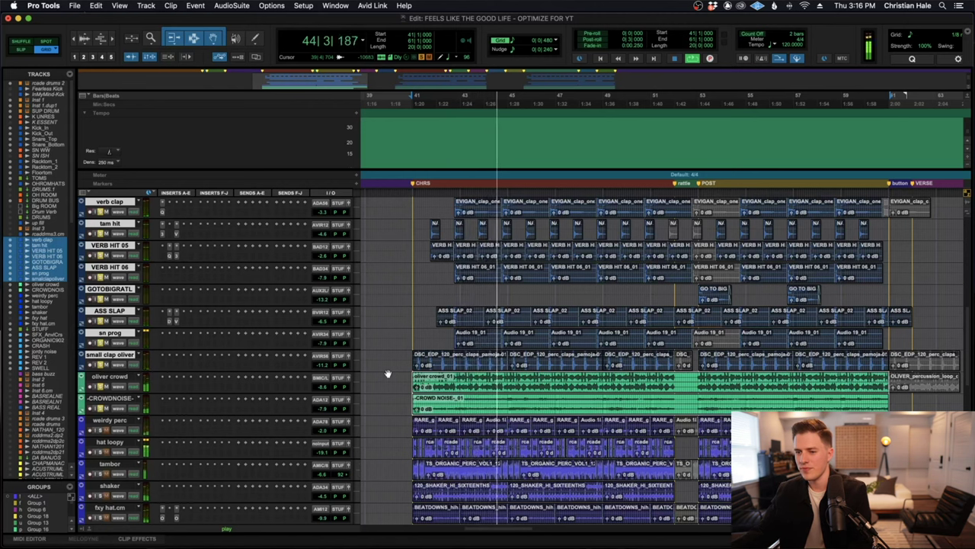
key("space")
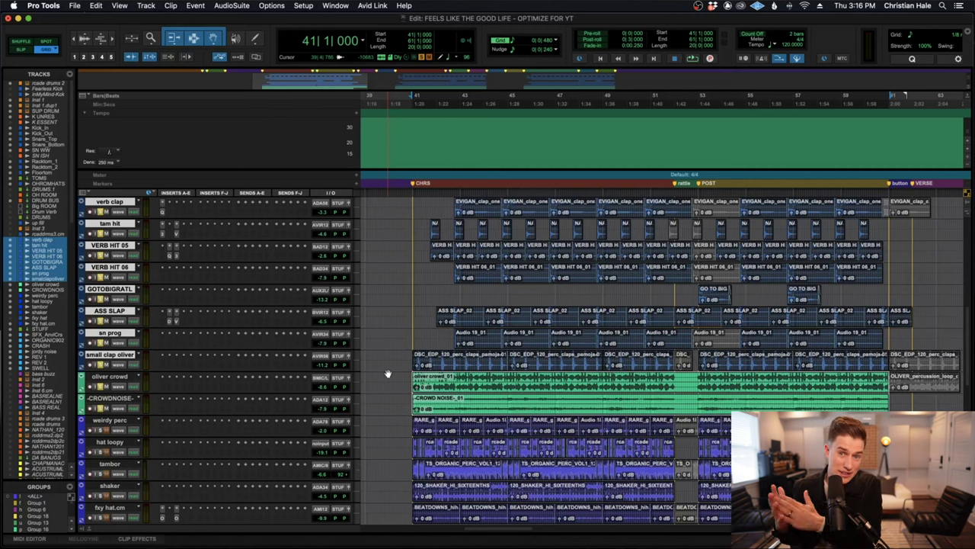
left_click_drag(412, 422, 663, 473)
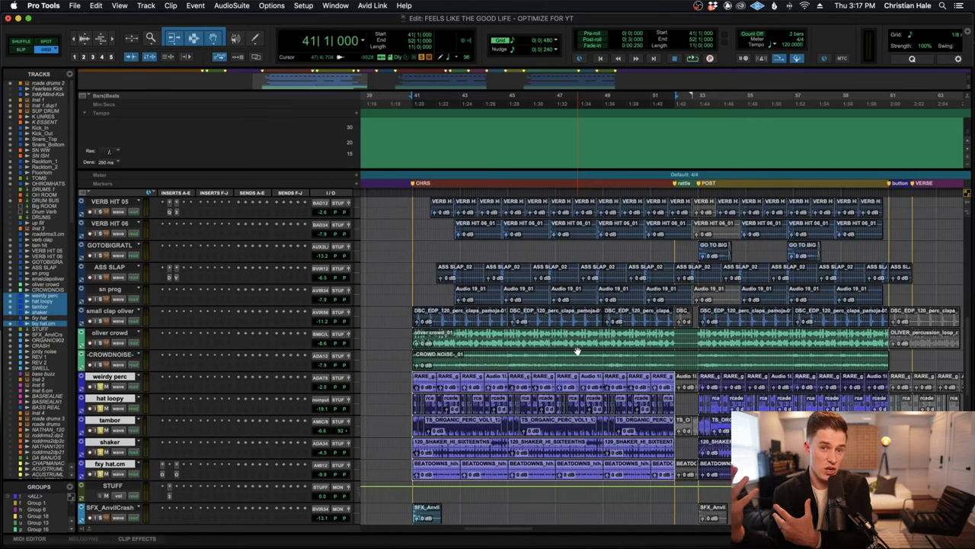
key("r")
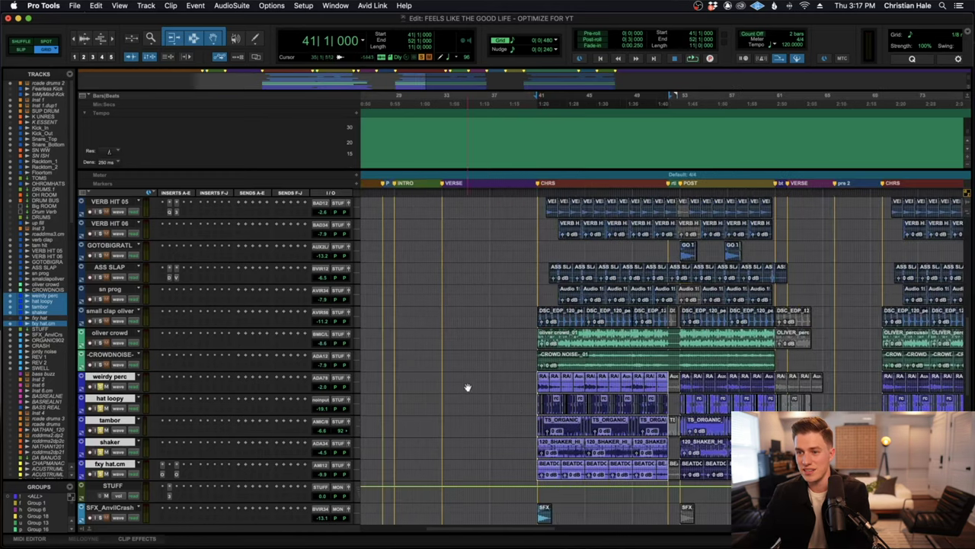
scroll(564, 396, "up", 1)
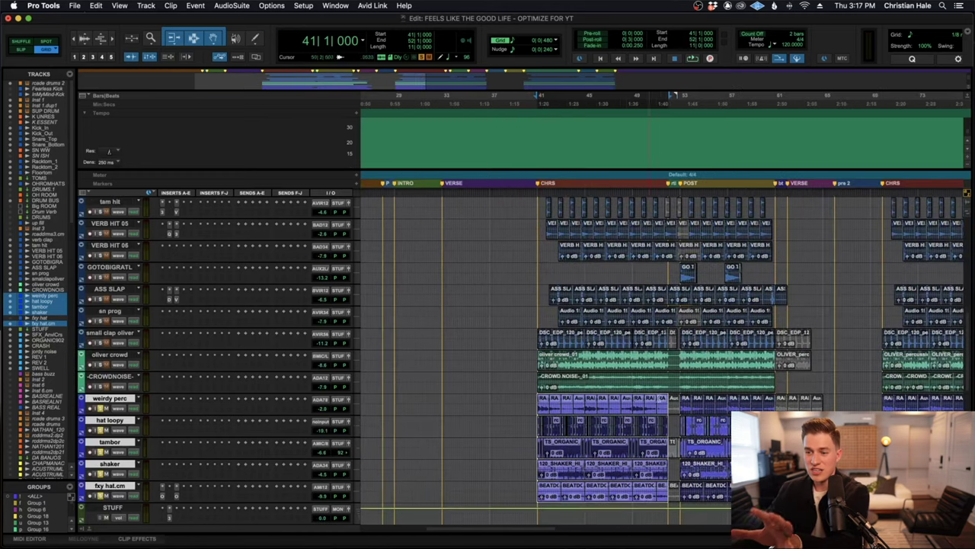
scroll(661, 397, "right", 5)
scroll(624, 402, "left", 2)
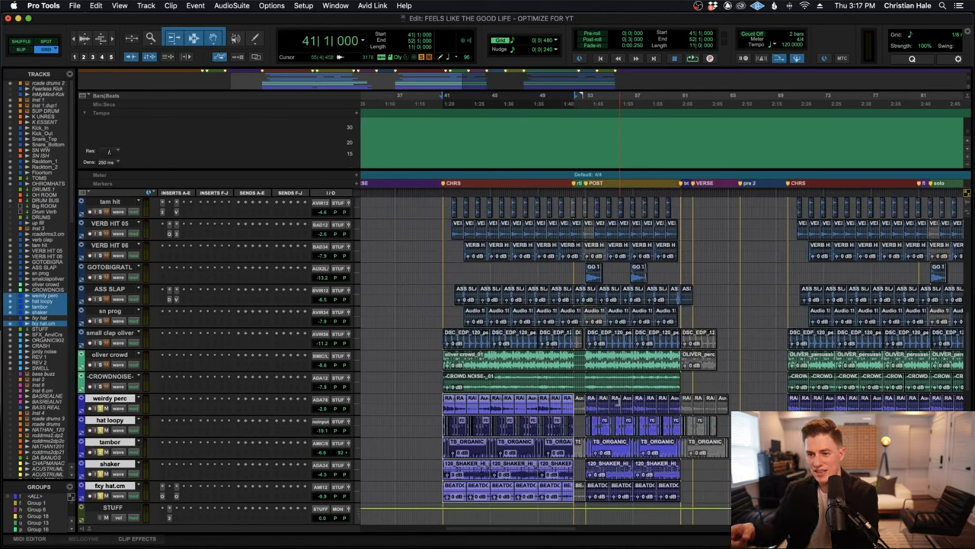
key("space")
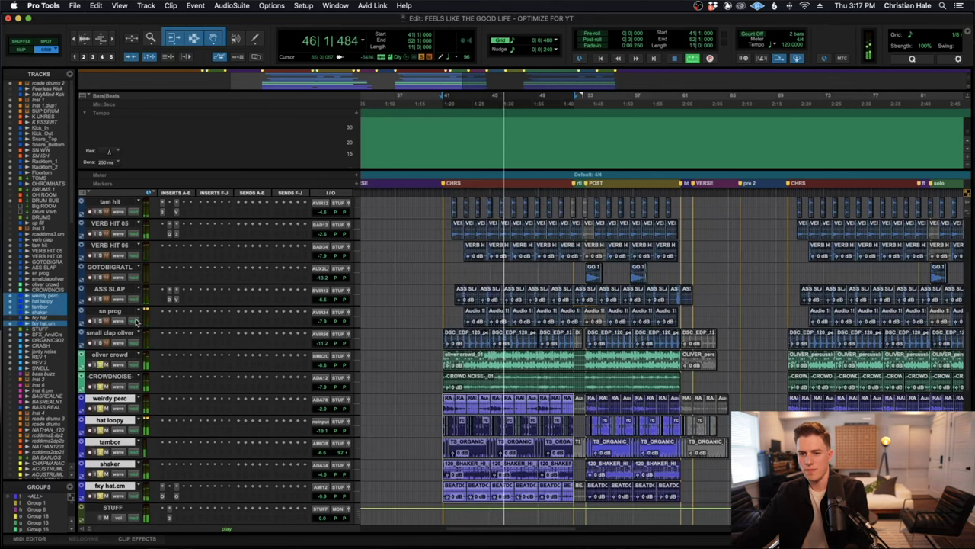
scroll(111, 365, "up", 2)
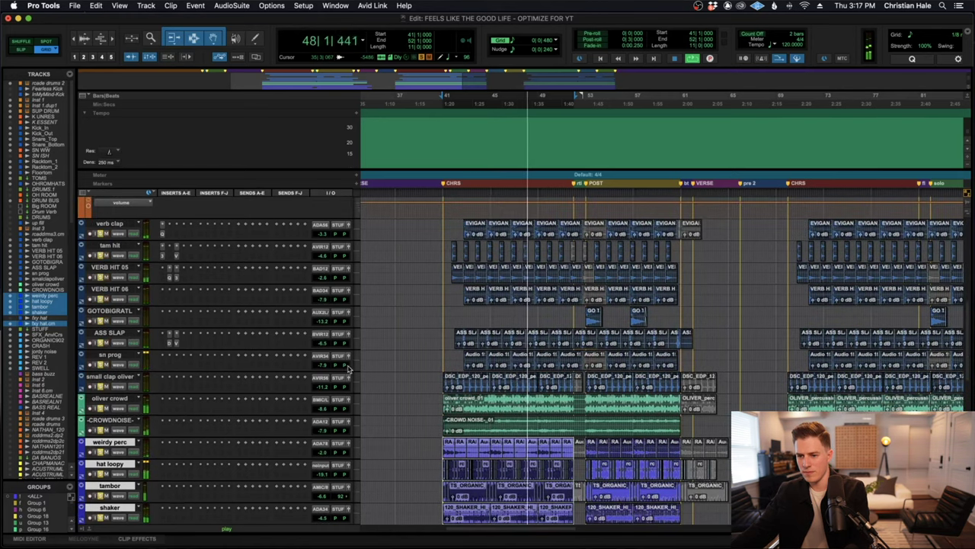
scroll(347, 368, "down", 1)
scroll(348, 369, "down", 1)
scroll(357, 378, "up", 2)
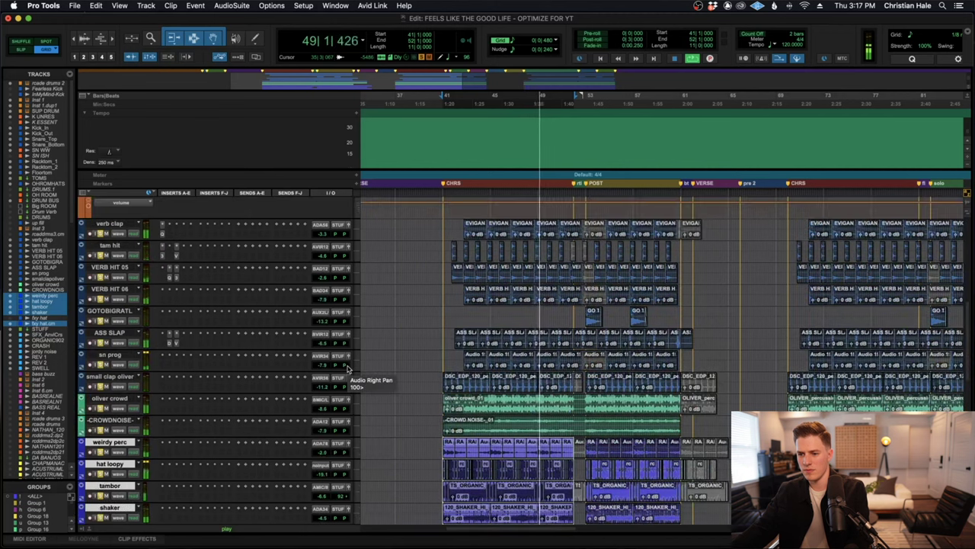
scroll(136, 309, "up", 5)
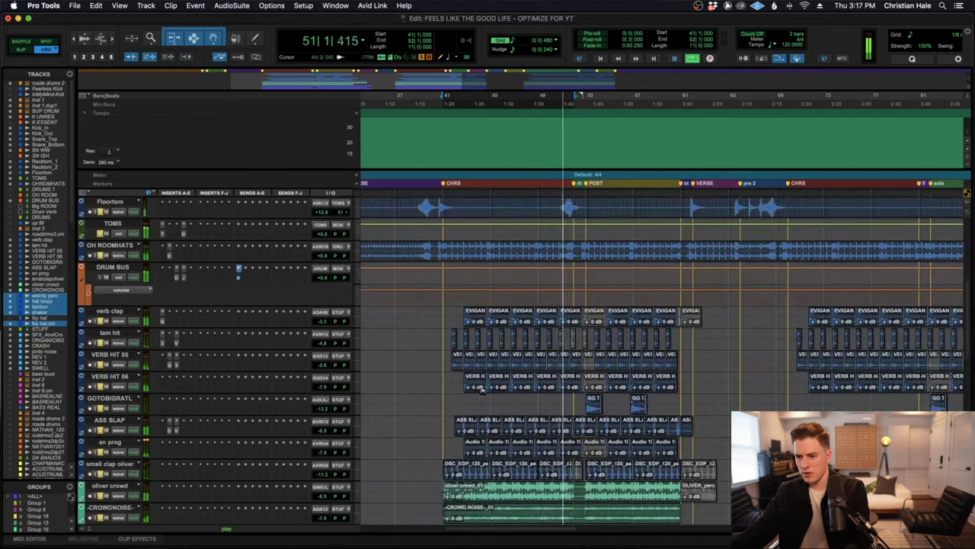
scroll(344, 320, "down", 8)
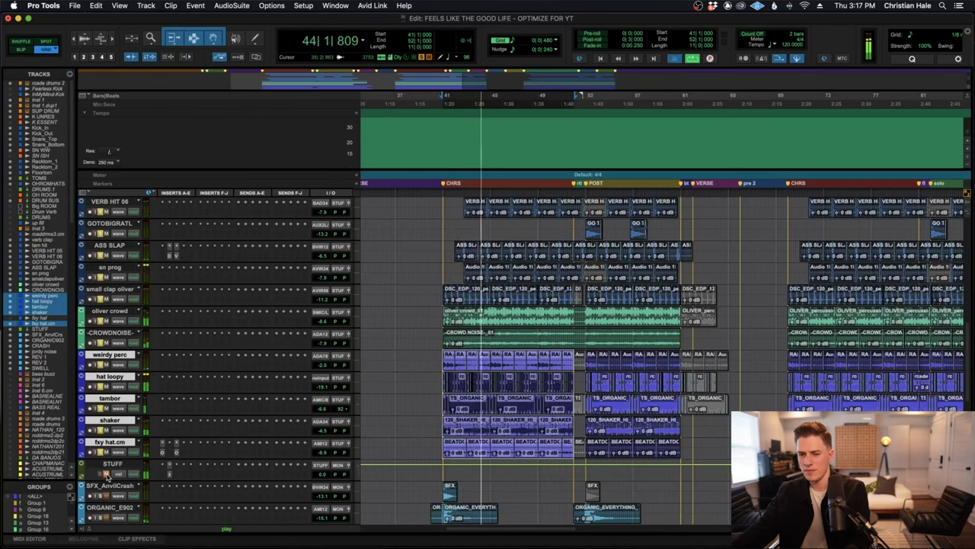
key("space")
left_click(442, 432)
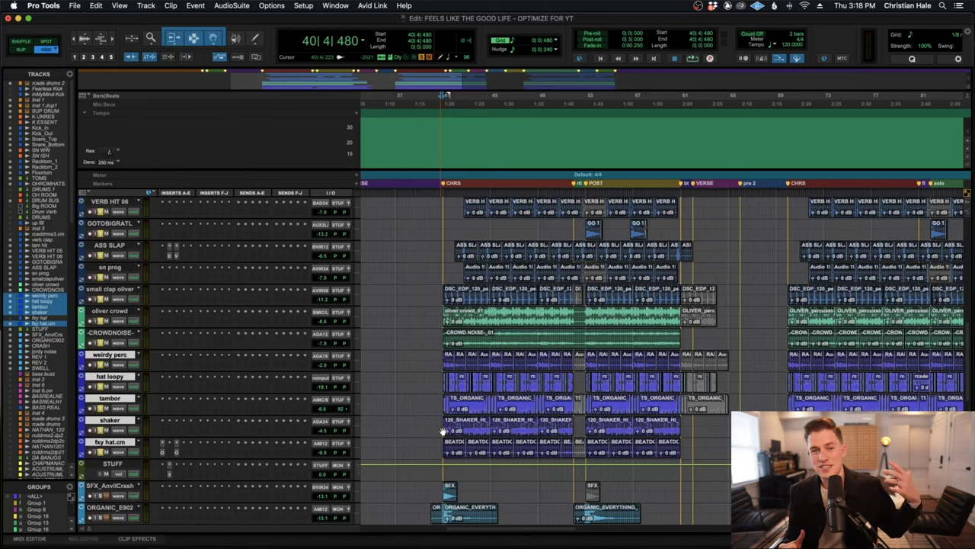
key("space")
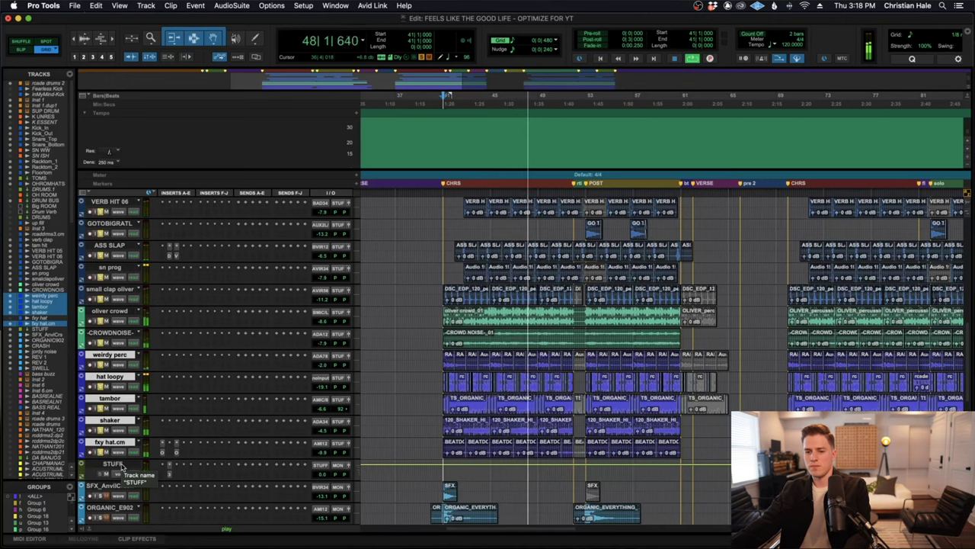
key("space")
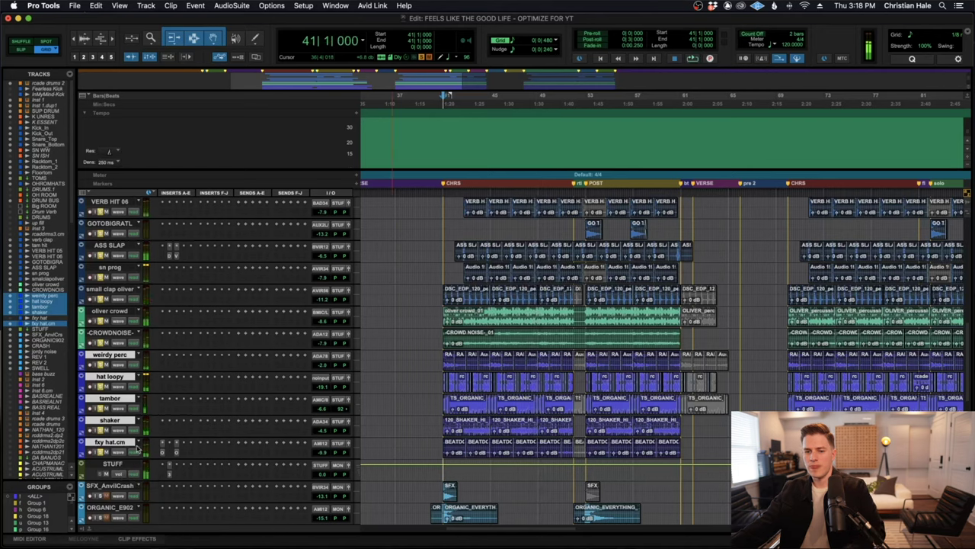
scroll(192, 311, "up", 4)
- On the STUFF track, open and close the Neutron Exciter, then reopen it to bypass
scroll(136, 380, "down", 5)
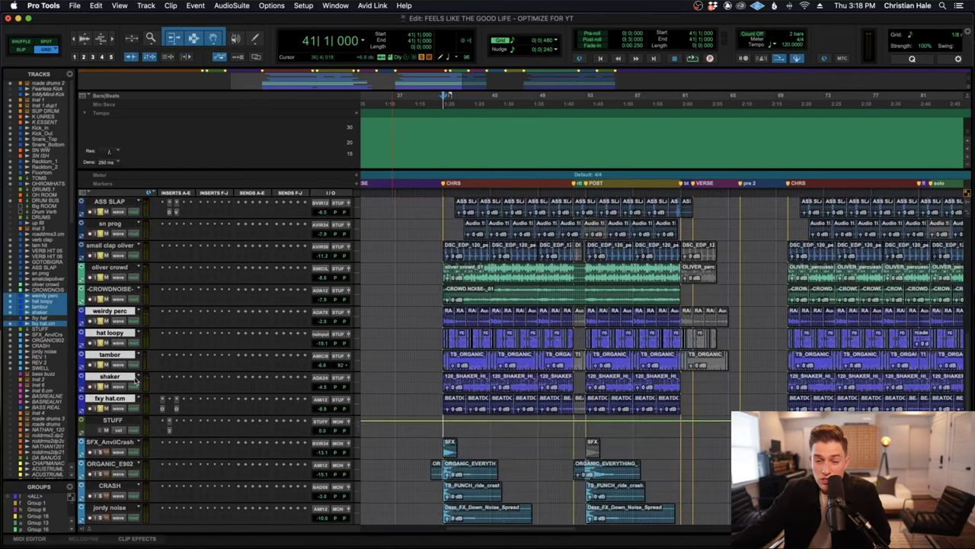
left_click(122, 420)
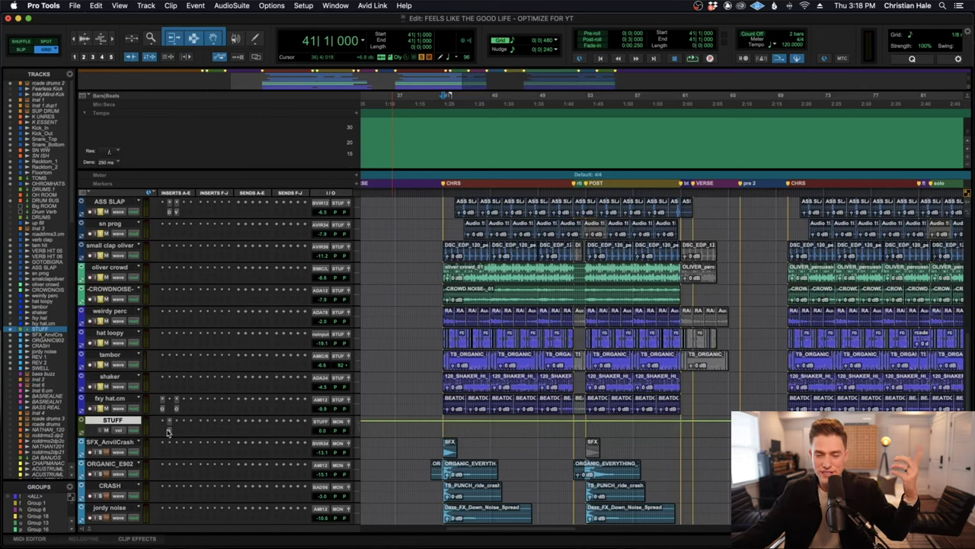
left_click(169, 429)
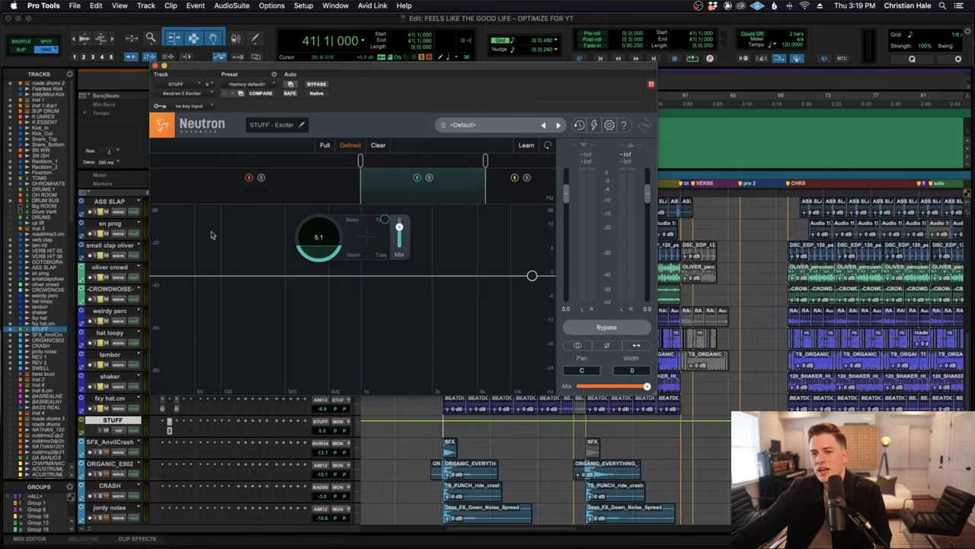
left_click(155, 67)
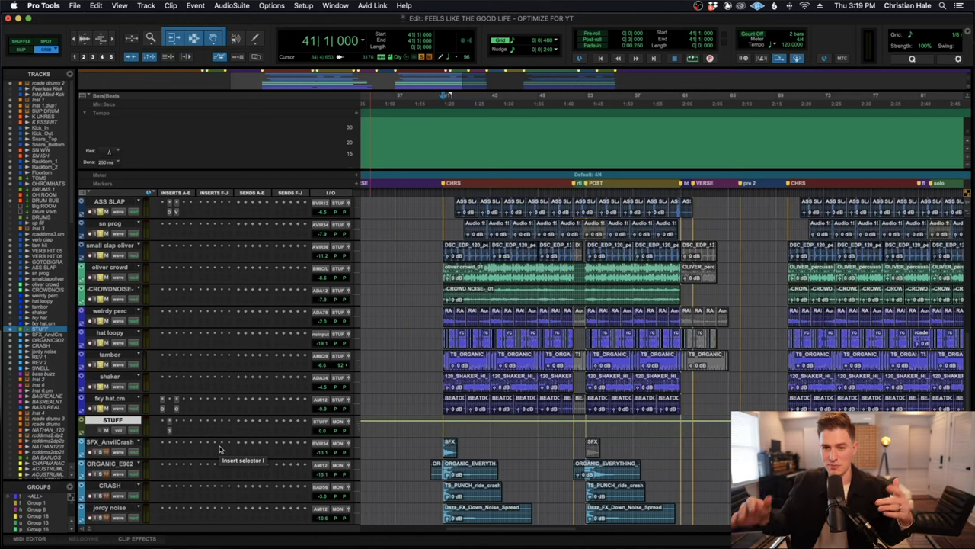
left_click(169, 428)
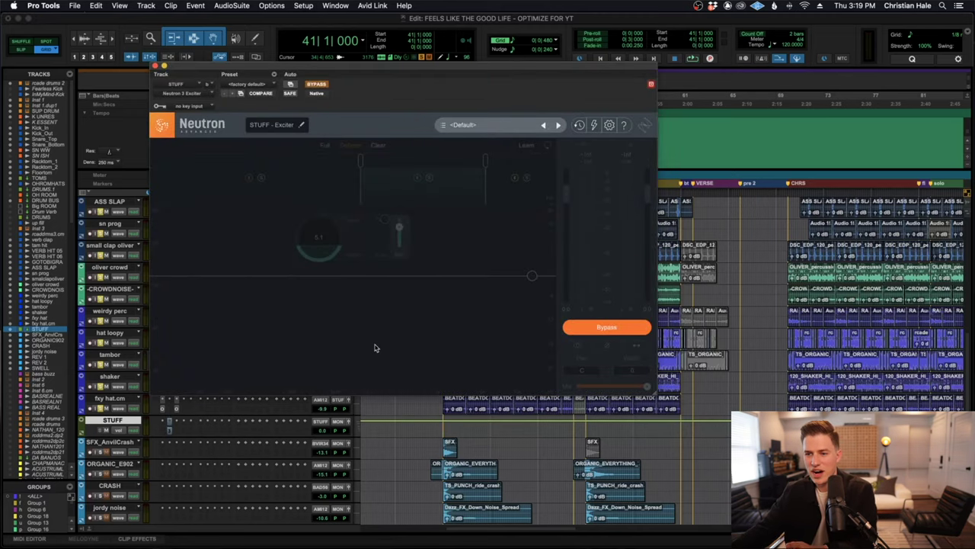
scroll(475, 505, "up", 1)
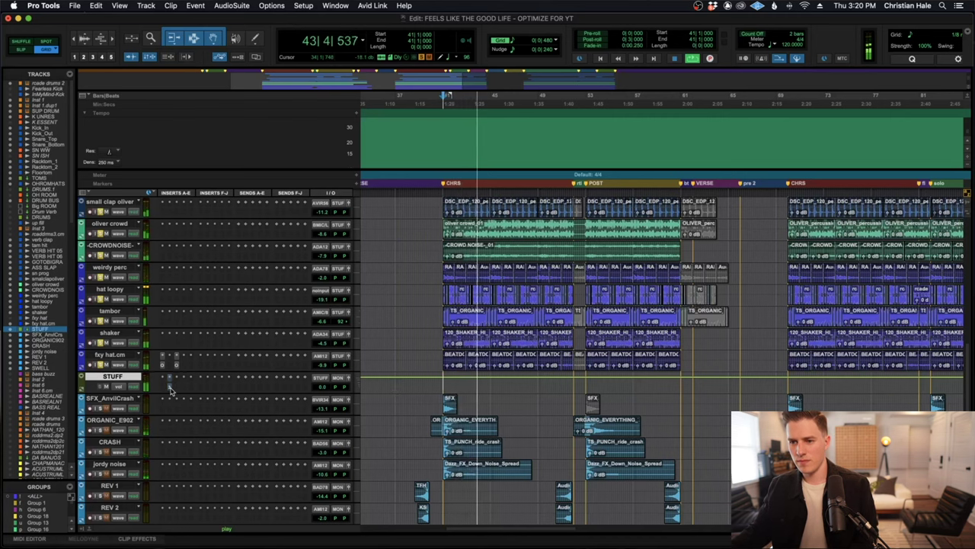
scroll(115, 304, "up", 10)
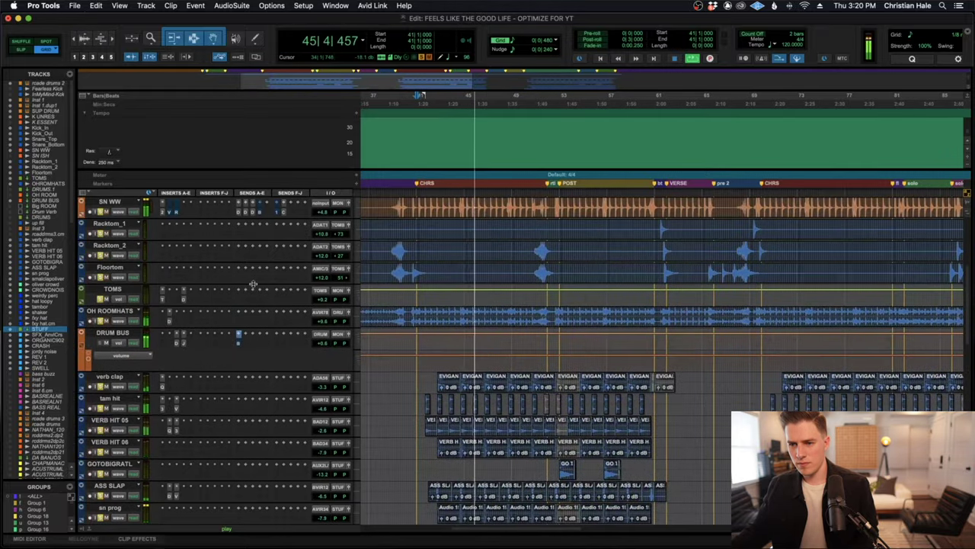
- Scroll down to the SFX_AnvilCrash through SWELL tracks, including REV 1 and REV 2
scroll(252, 283, "down", 10)
scroll(166, 517, "down", 1)
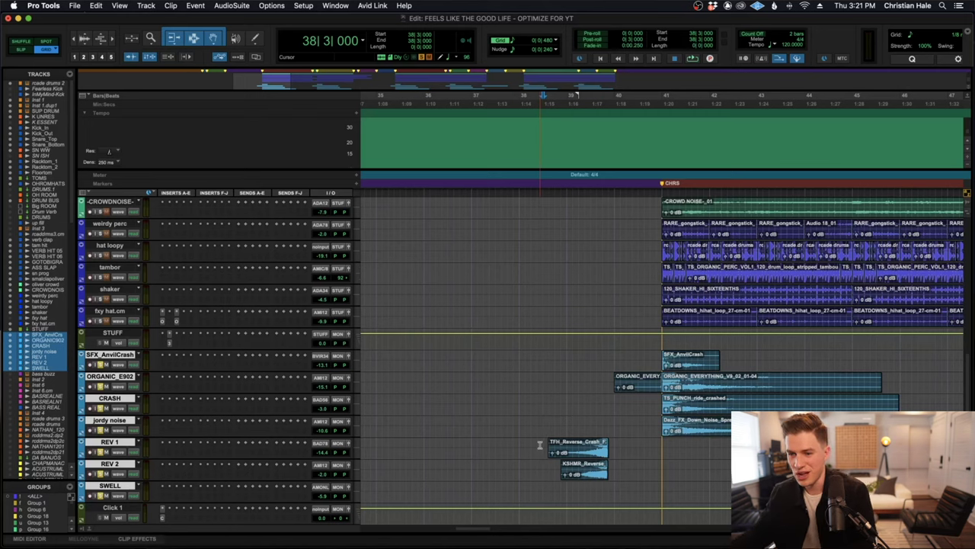
scroll(539, 446, "right", 2)
key("space")
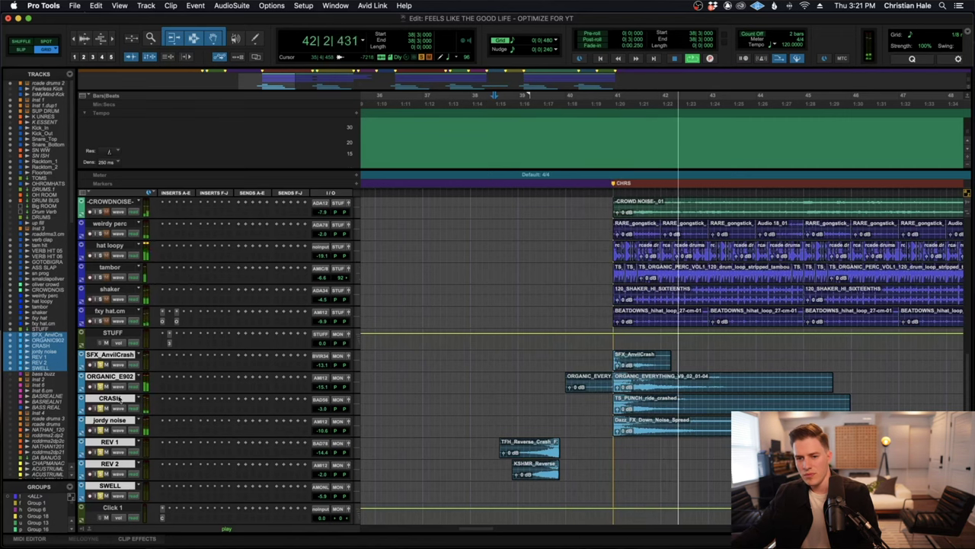
key("space")
left_click(643, 363)
key("super+bracketright")
scroll(642, 373, "right", 3)
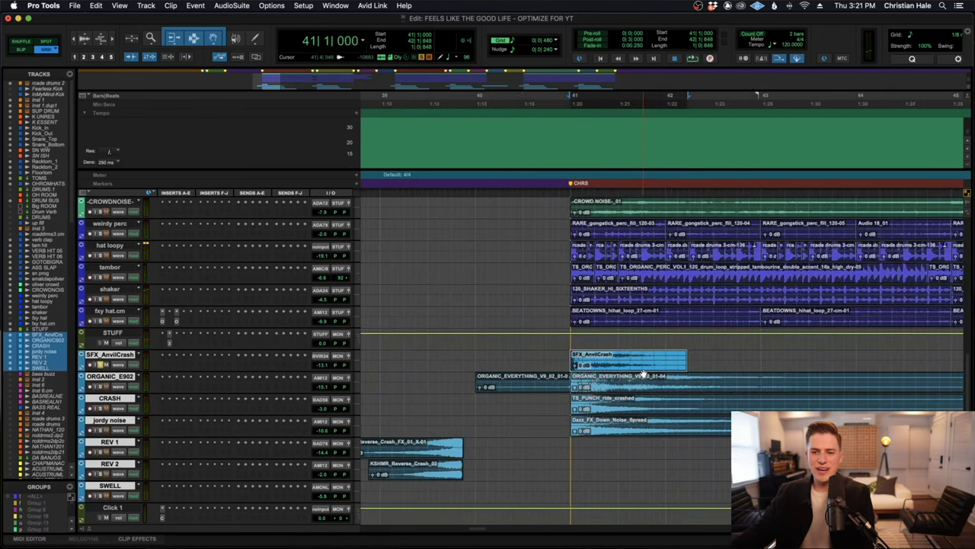
key("super+bracketleft")
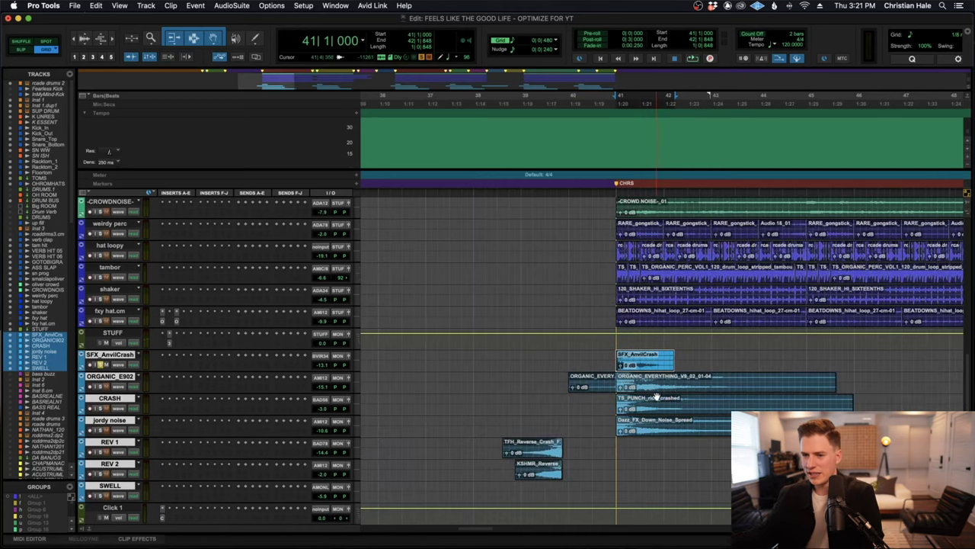
key("space")
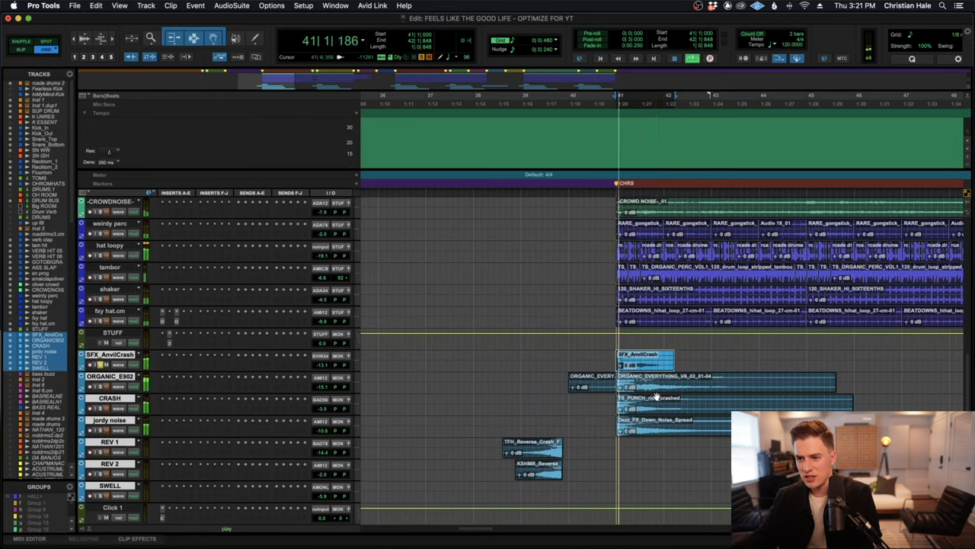
key("space")
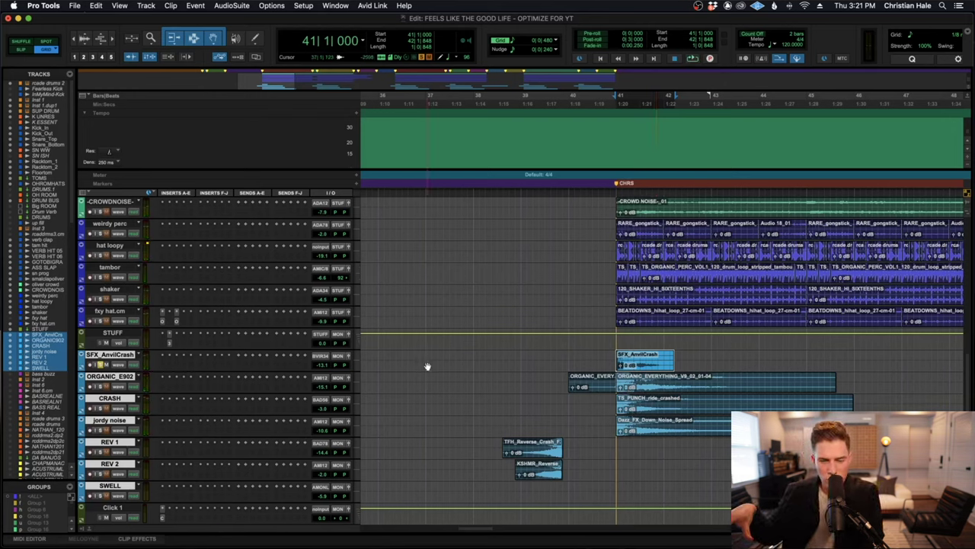
key("space")
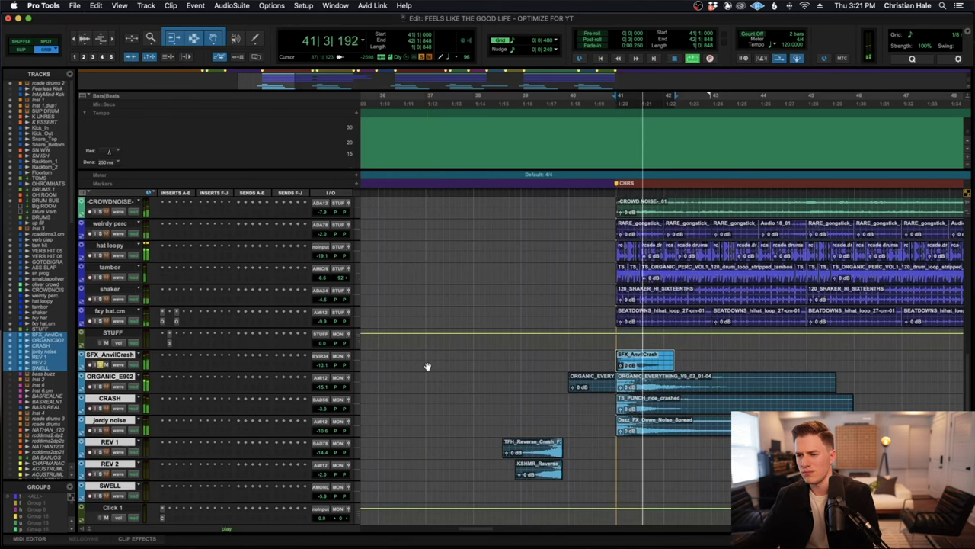
key("space")
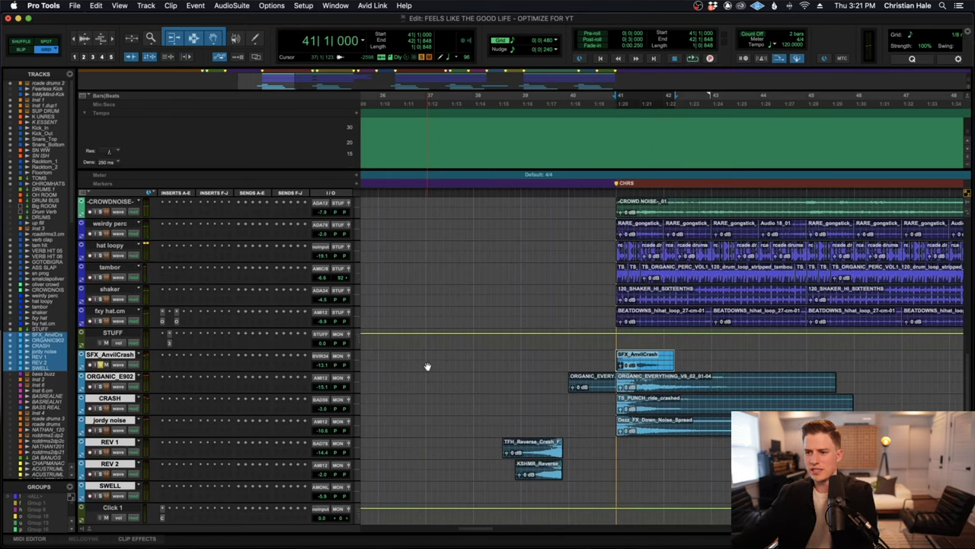
left_click(595, 383)
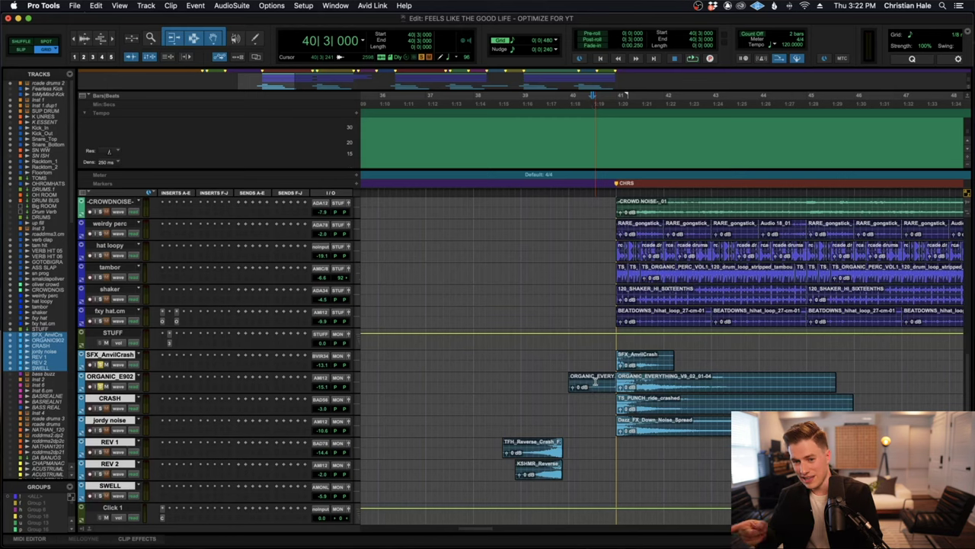
key("space")
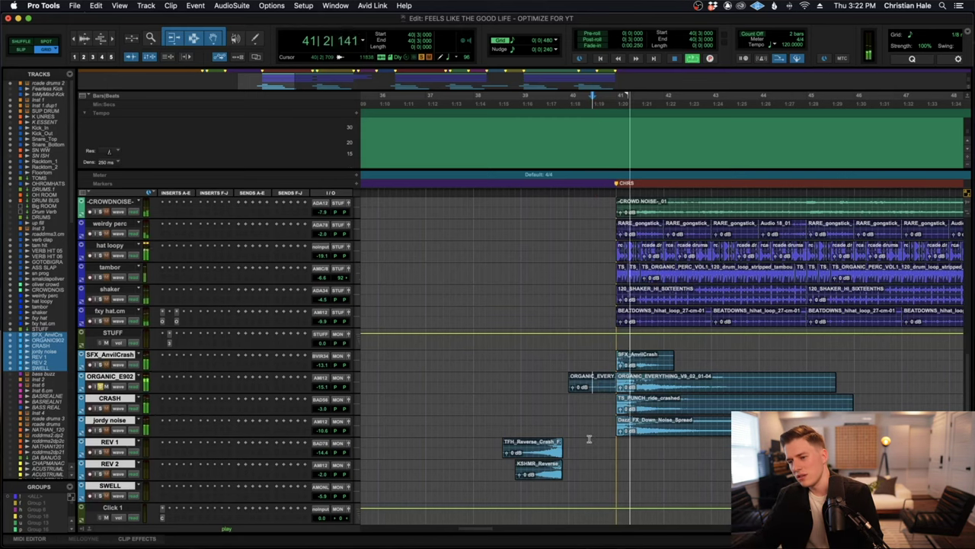
key("space")
left_click(599, 403)
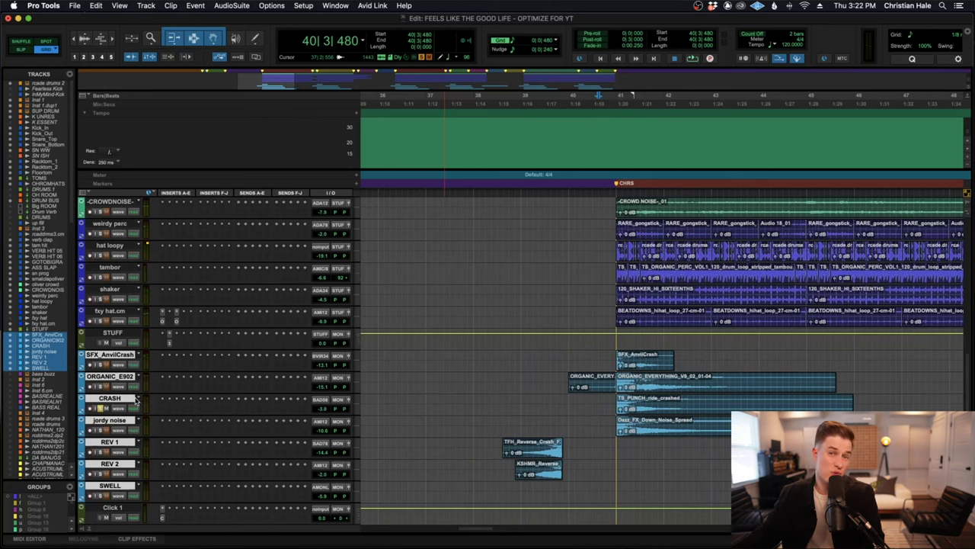
key("space")
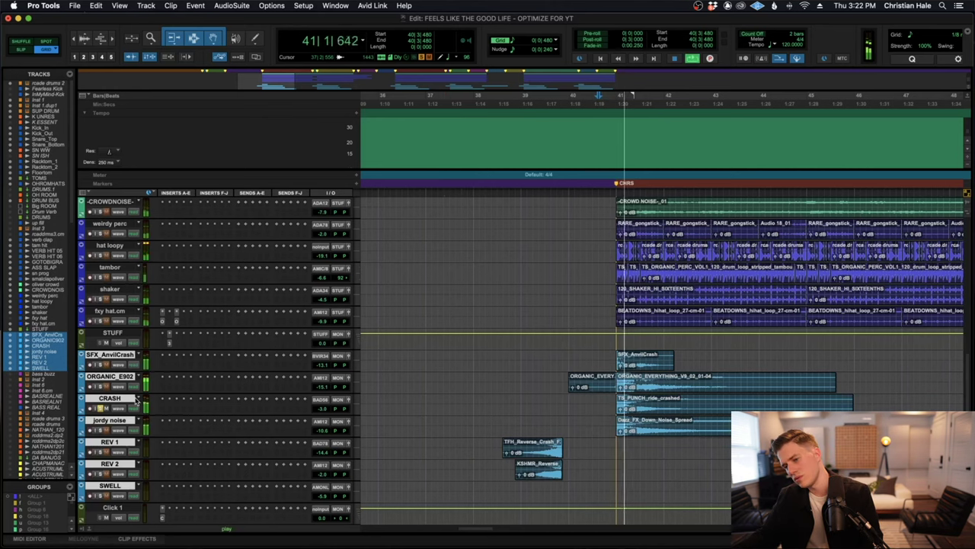
key("space")
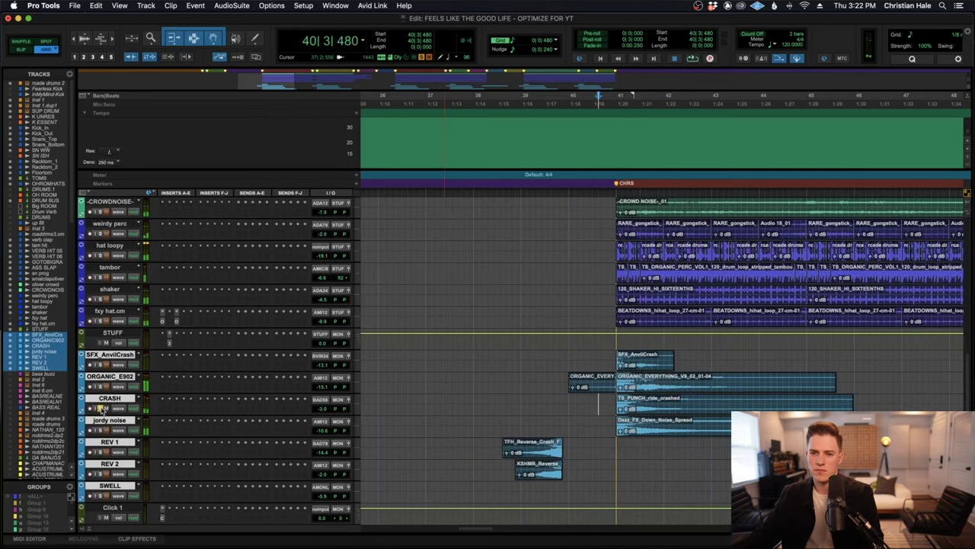
key("space")
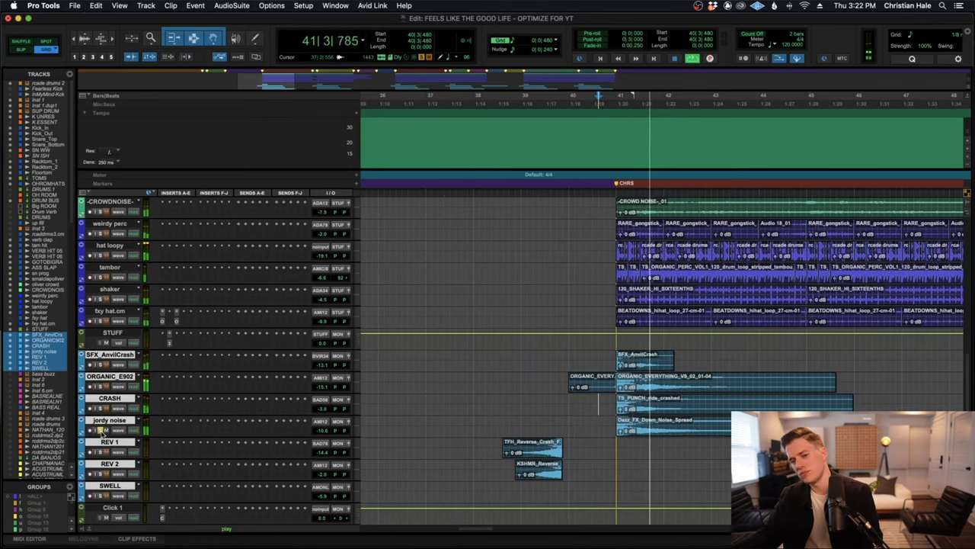
key("space")
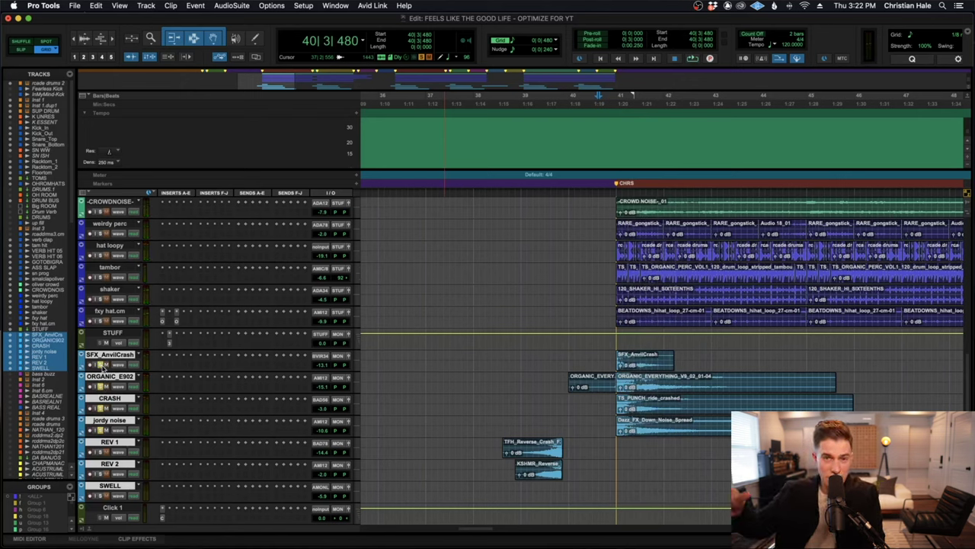
key("space")
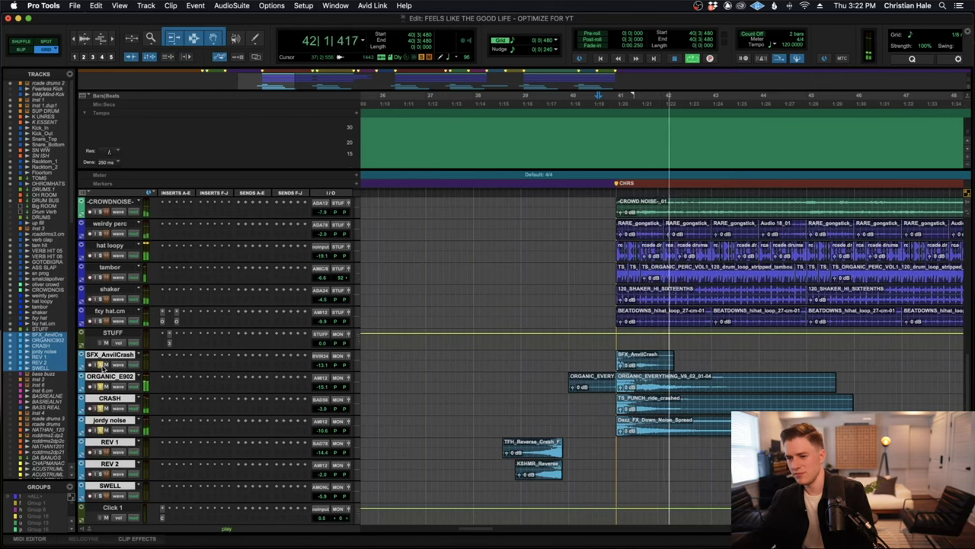
left_click(494, 462)
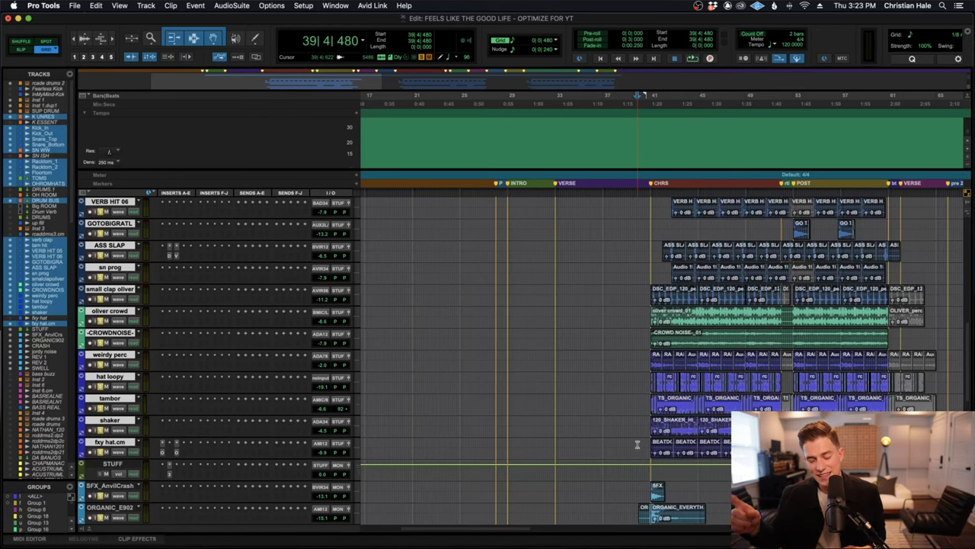
scroll(639, 445, "down", 5)
scroll(638, 446, "left", 3)
left_click(542, 426)
key("space")
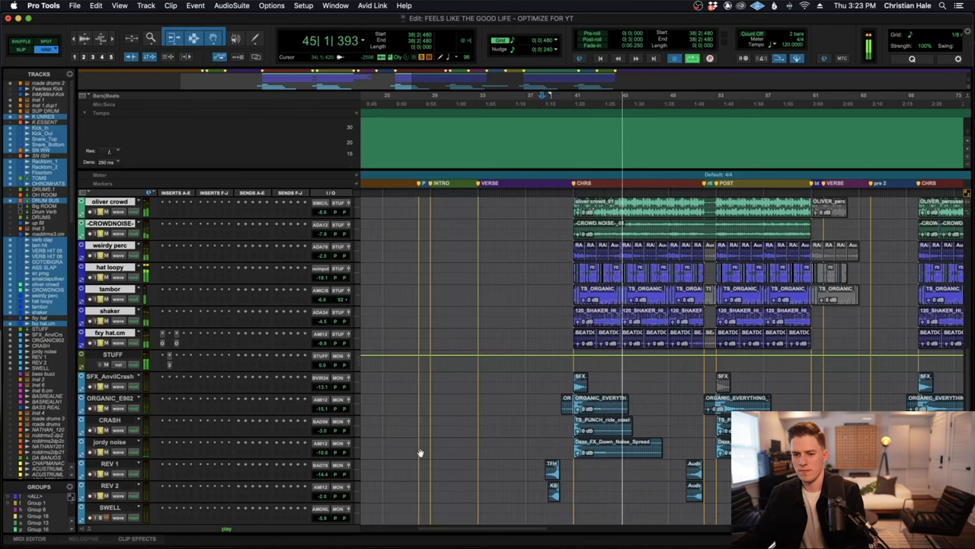
scroll(107, 431, "up", 15)
left_click(550, 397)
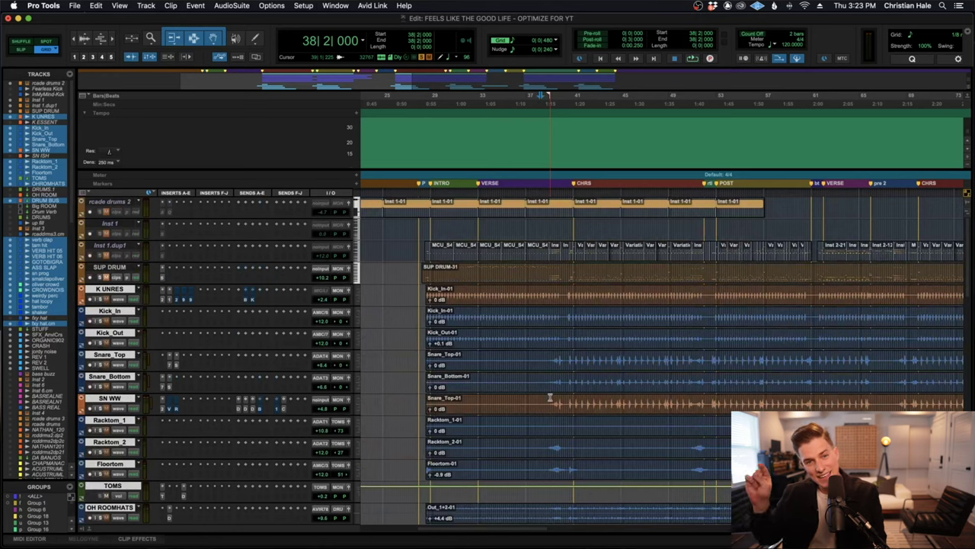
left_click(478, 183)
key("space")
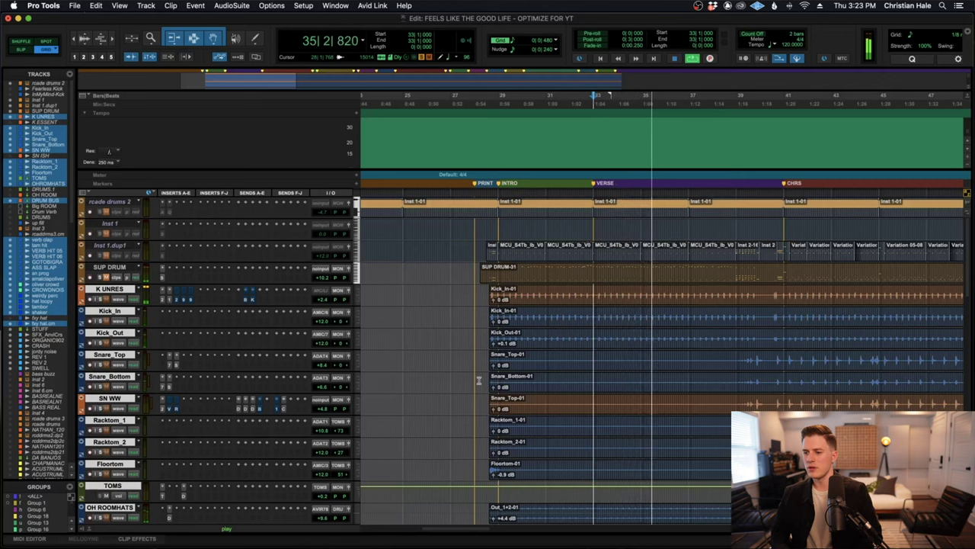
scroll(466, 386, "down", 4)
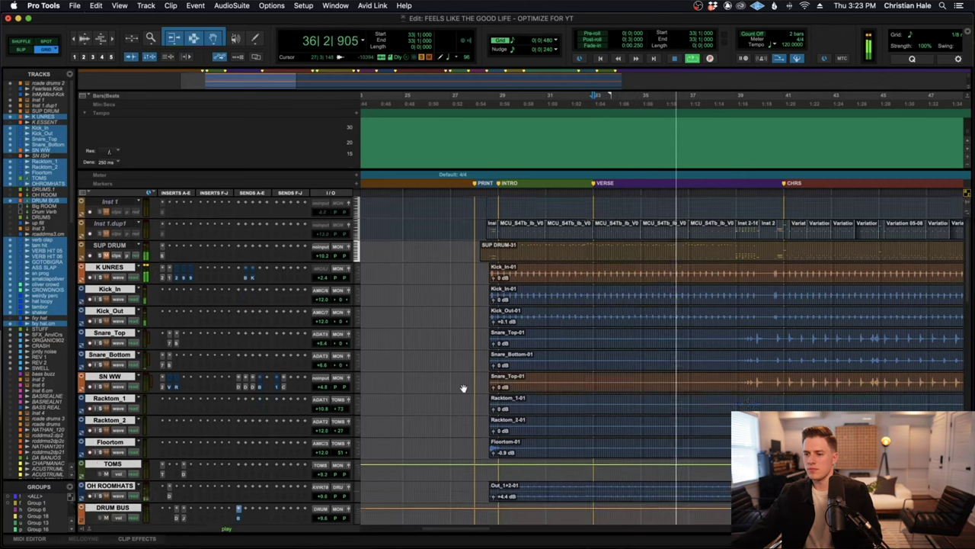
scroll(463, 389, "down", 13)
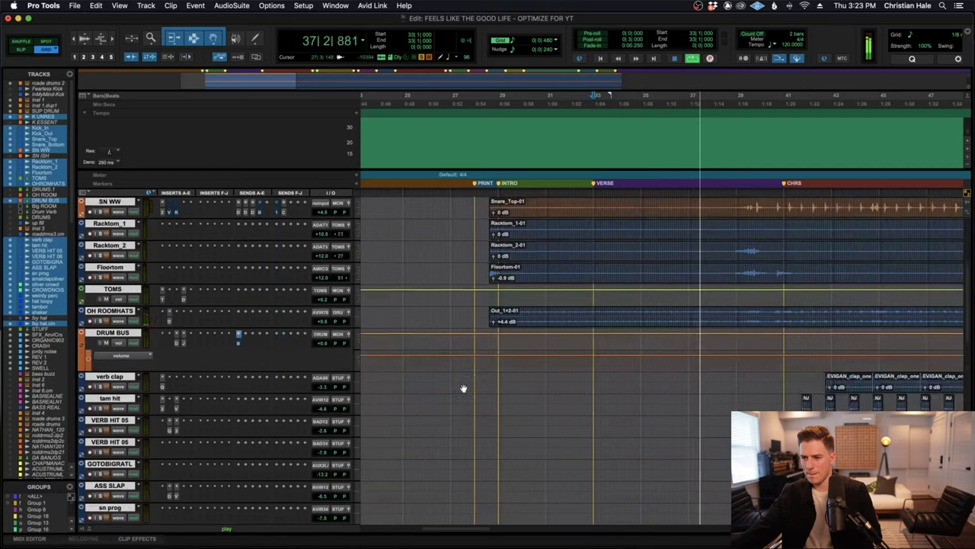
scroll(463, 389, "down", 4)
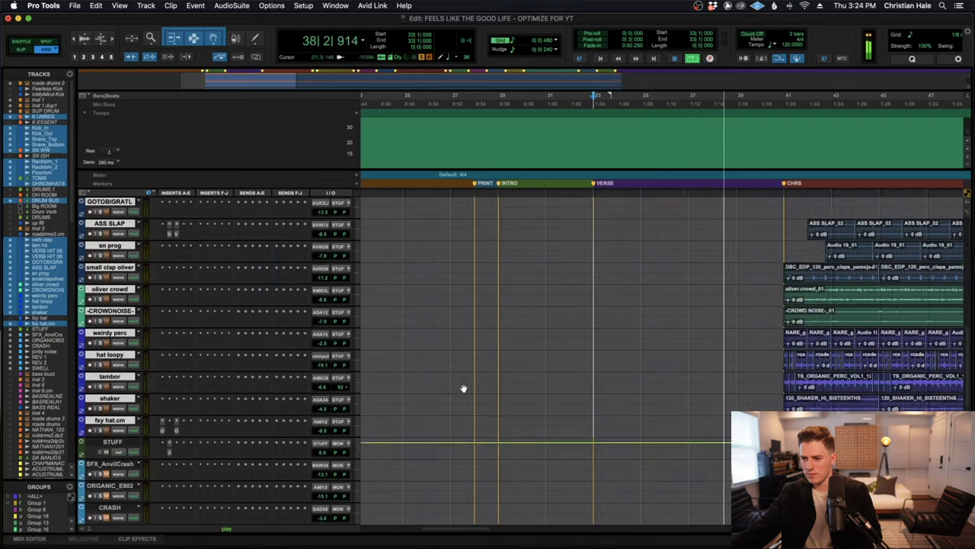
scroll(463, 389, "up", 7)
scroll(463, 388, "up", 9)
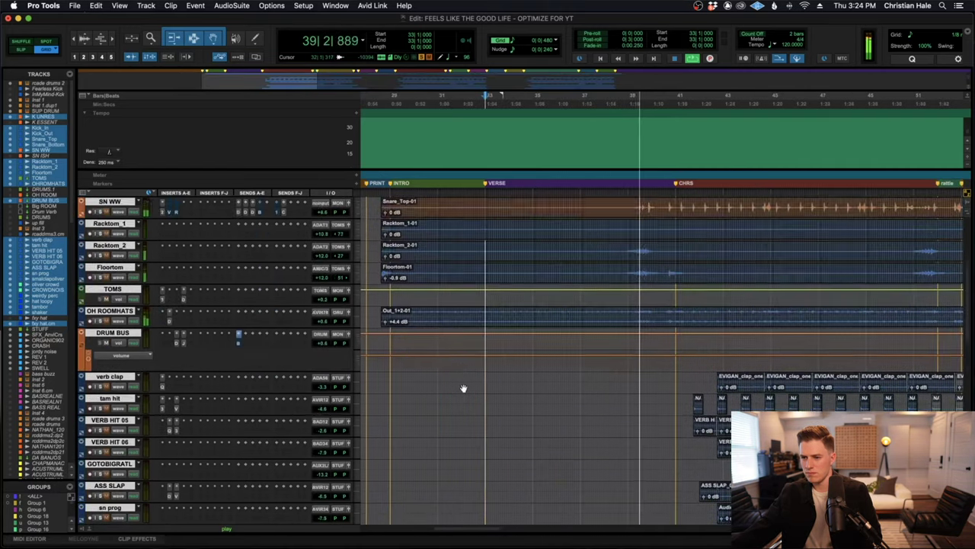
scroll(462, 386, "up", 5)
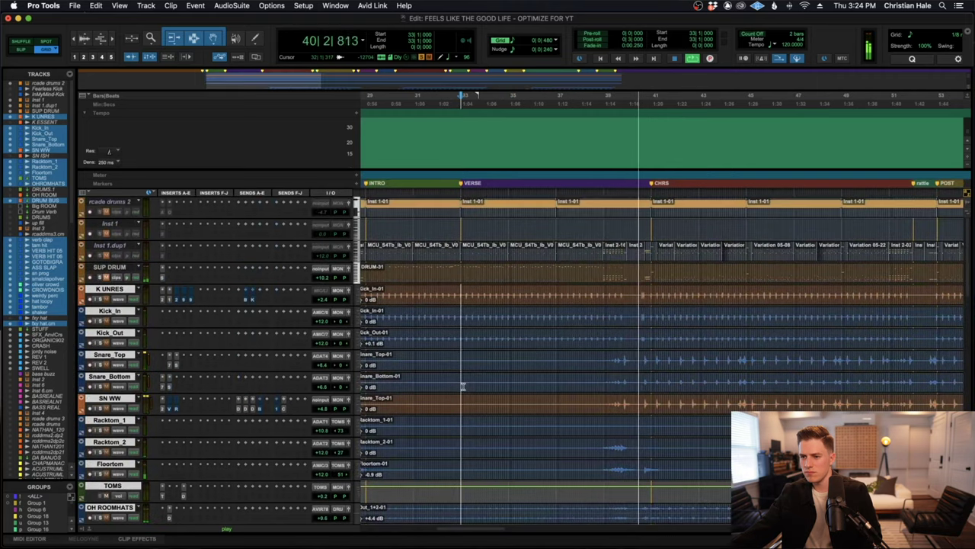
scroll(463, 388, "down", 6)
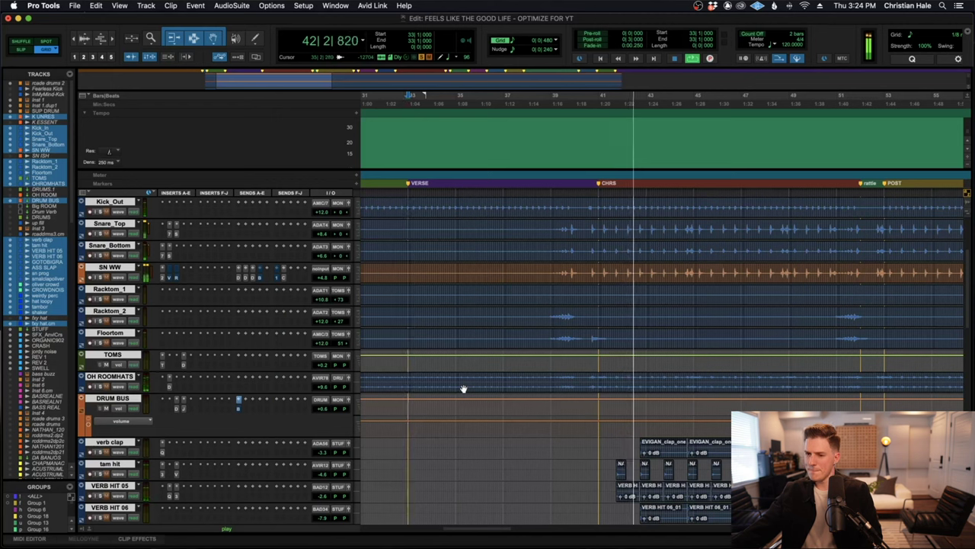
scroll(463, 388, "down", 6)
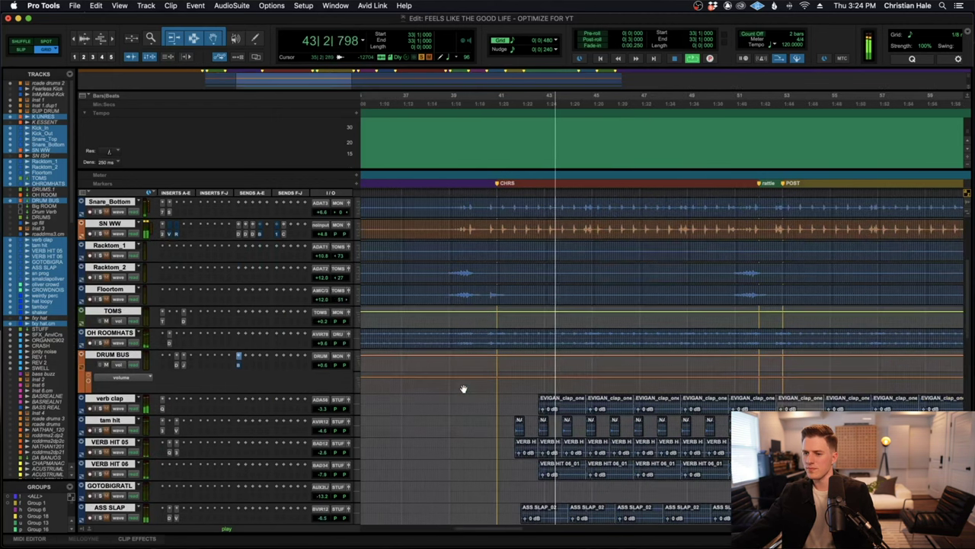
scroll(464, 389, "down", 6)
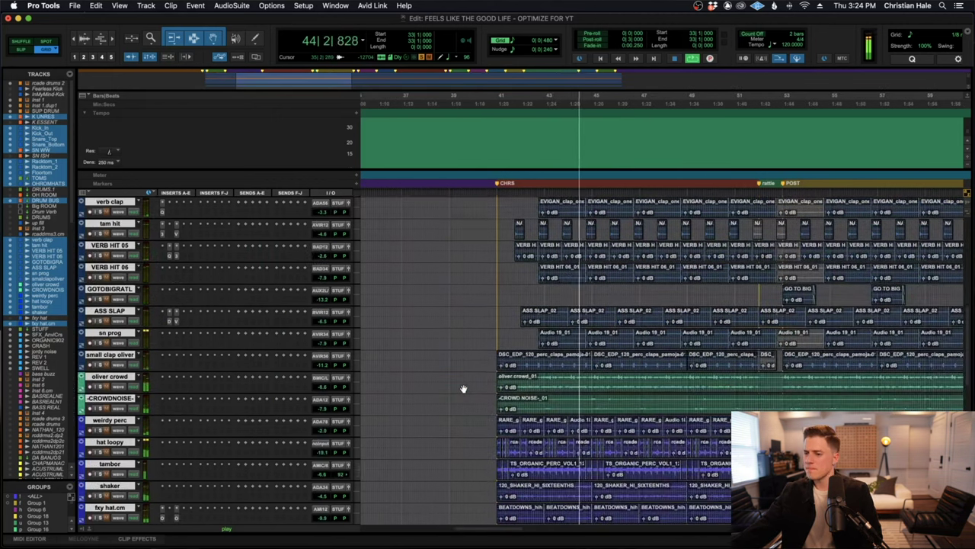
scroll(462, 388, "down", 2)
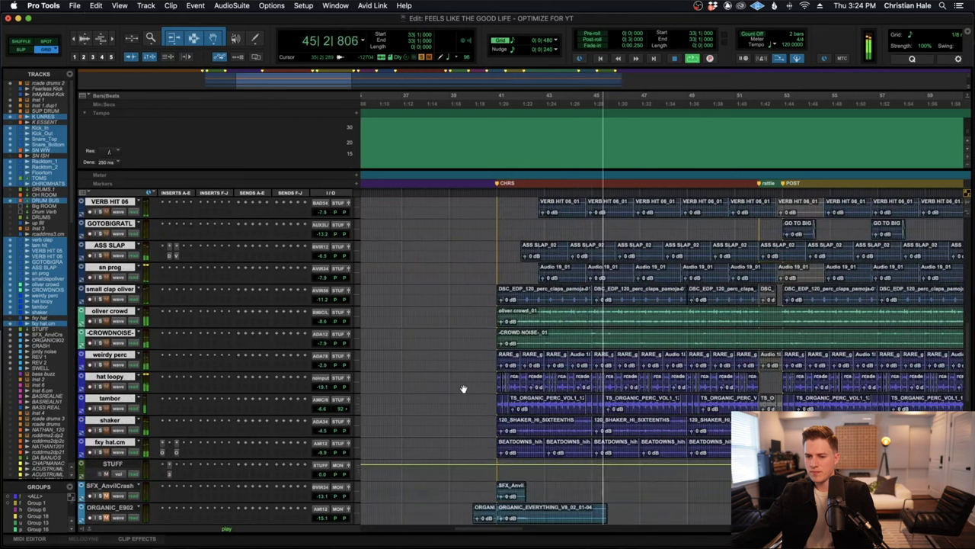
scroll(463, 389, "down", 1)
scroll(463, 388, "up", 5)
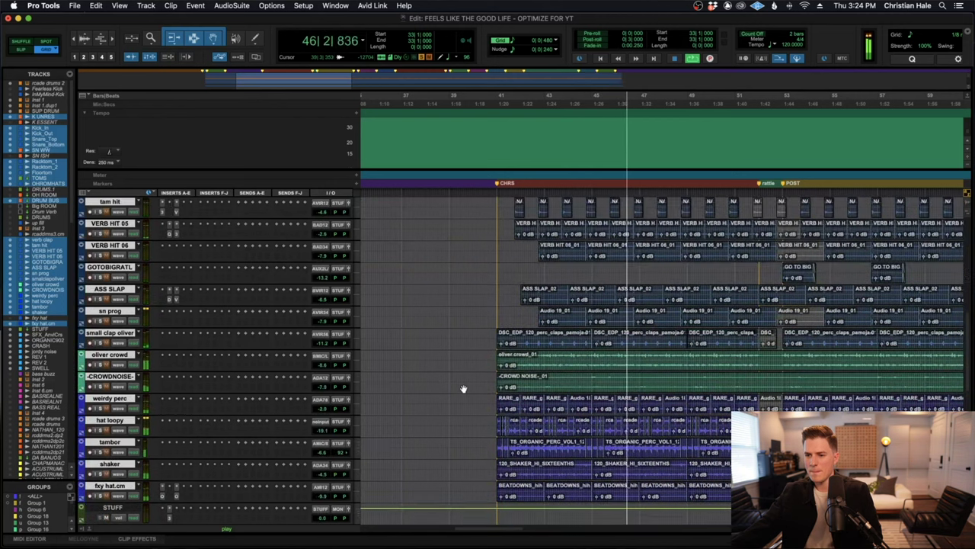
scroll(463, 388, "up", 20)
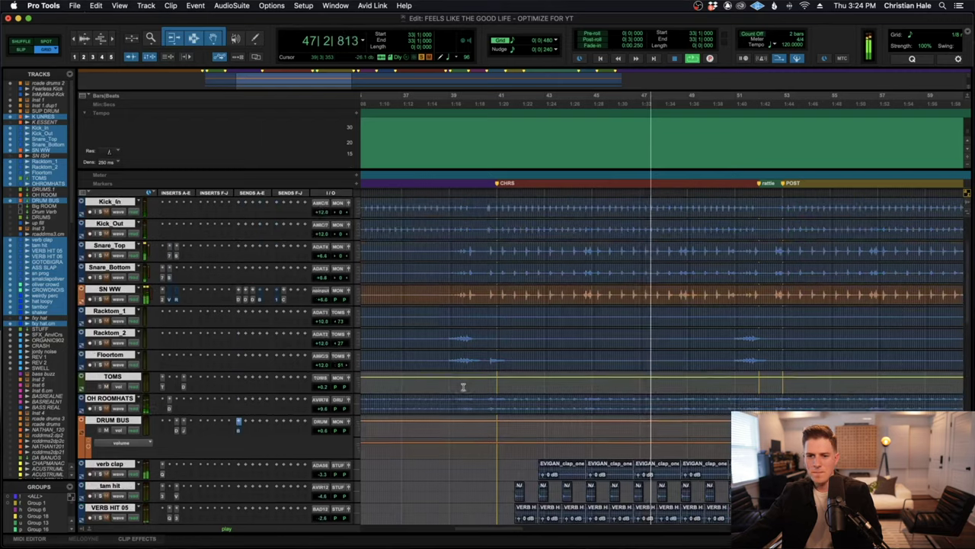
scroll(463, 386, "up", 2)
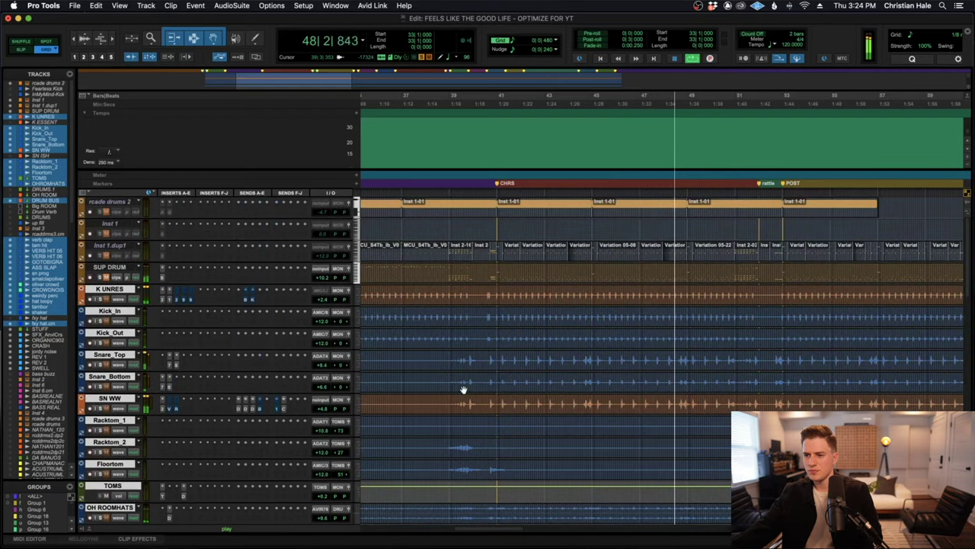
scroll(463, 389, "down", 2)
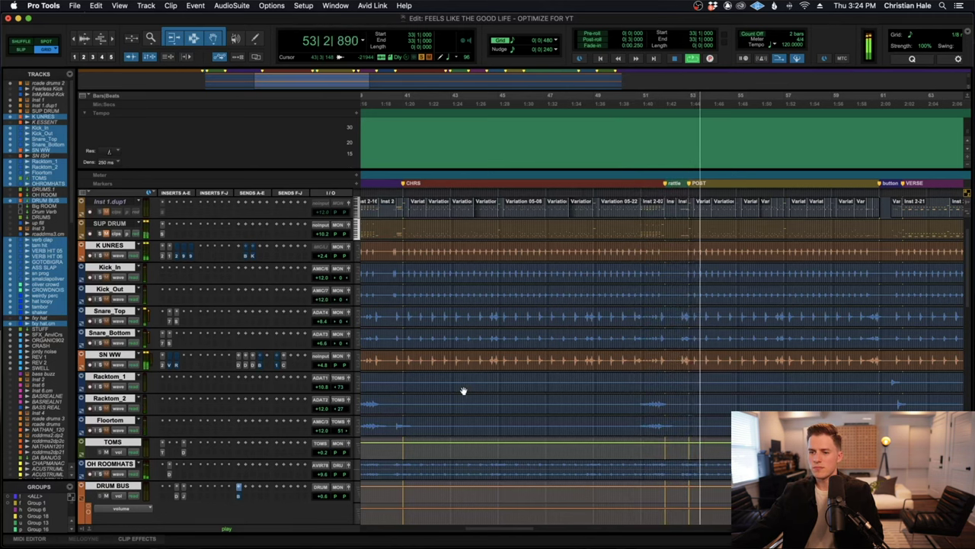
scroll(462, 391, "down", 1)
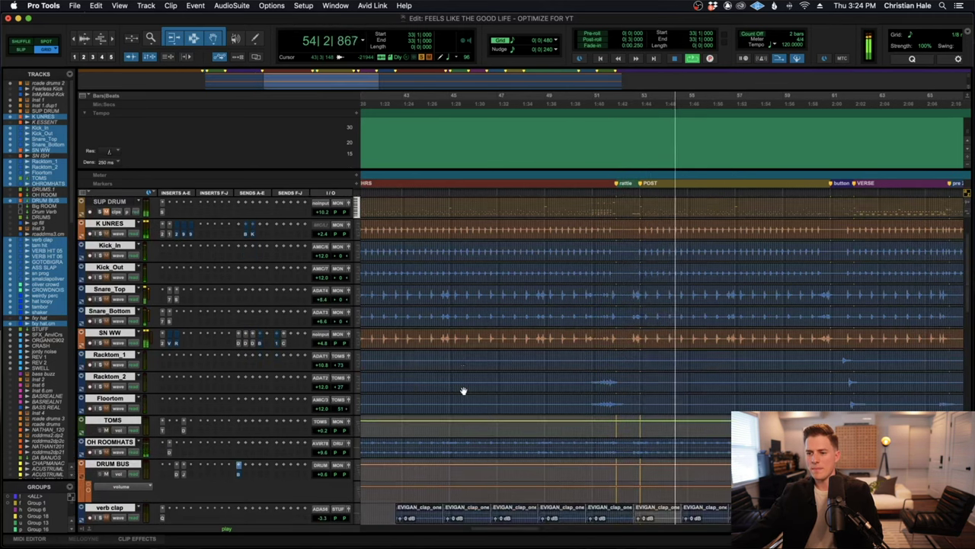
scroll(463, 391, "down", 4)
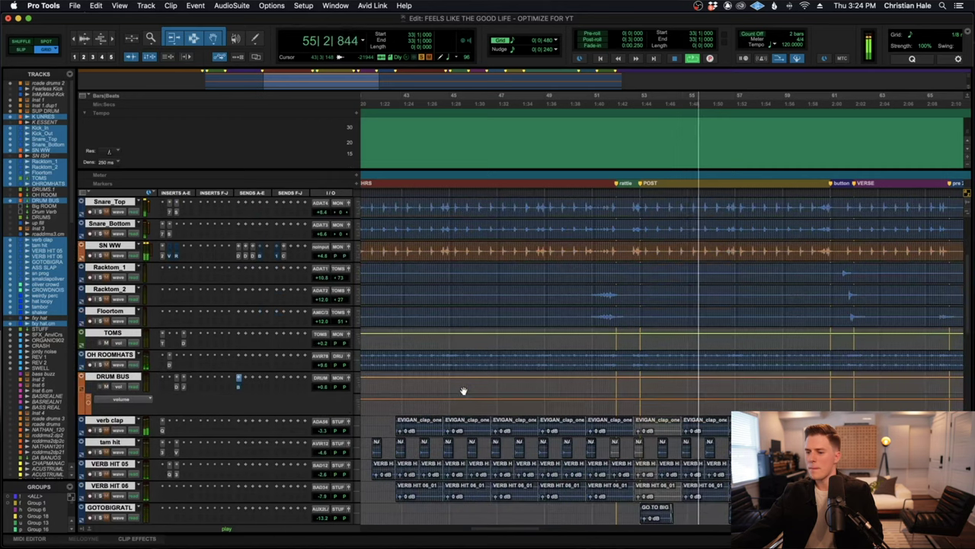